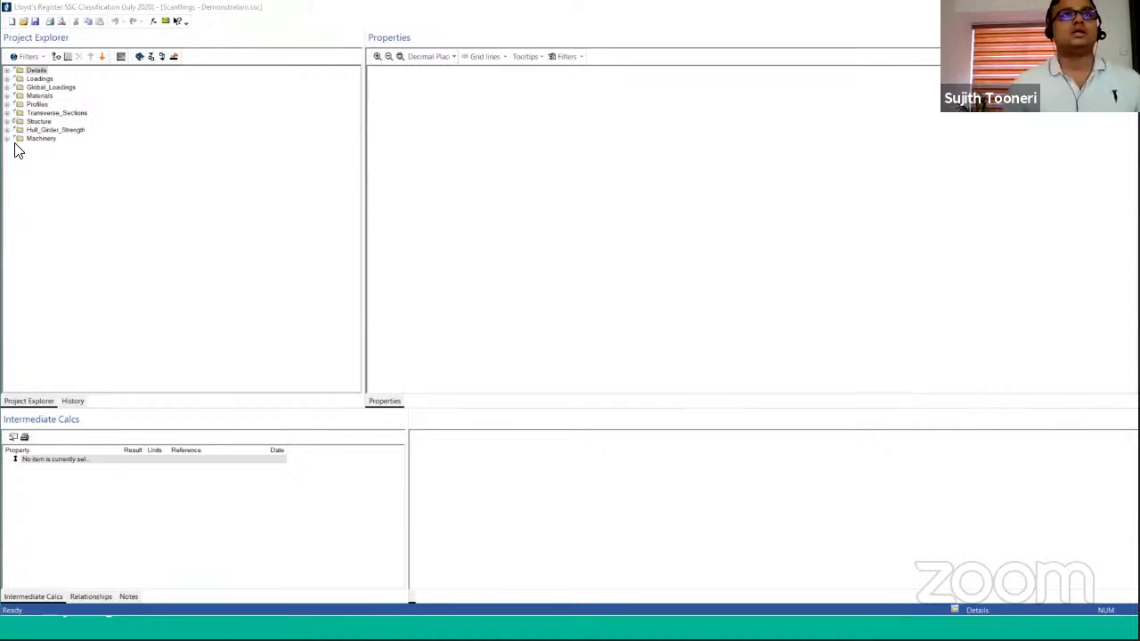
Step: Open the Basic_Data item under Details and examine rule length, displacement volume, block coefficient and Taylor quotient with their intermediate calculations
click(99, 193)
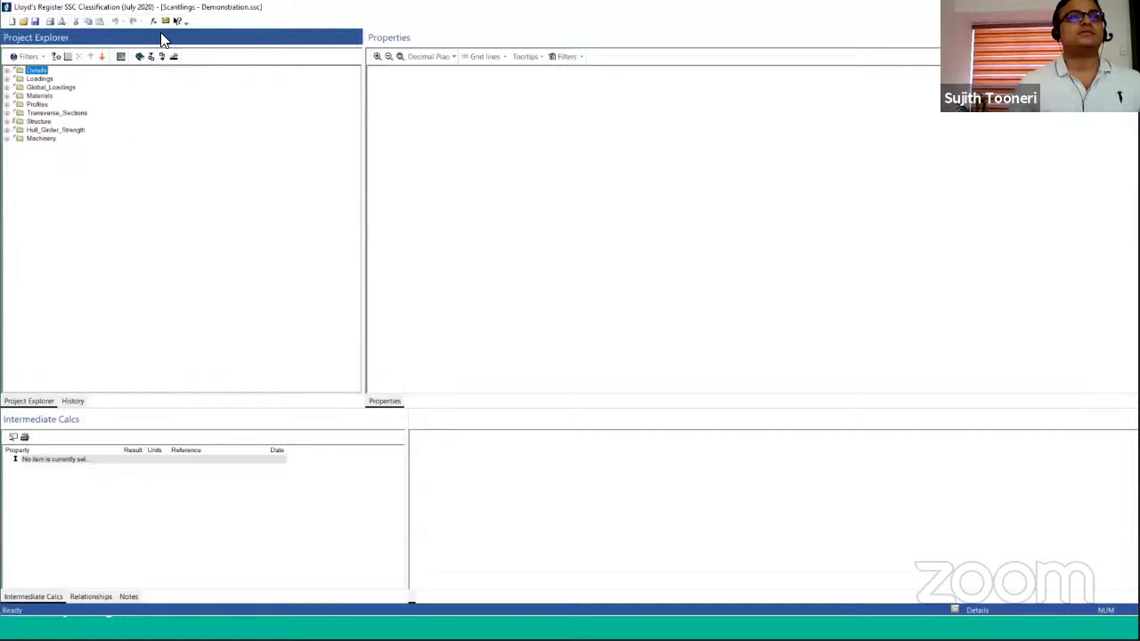
click(8, 71)
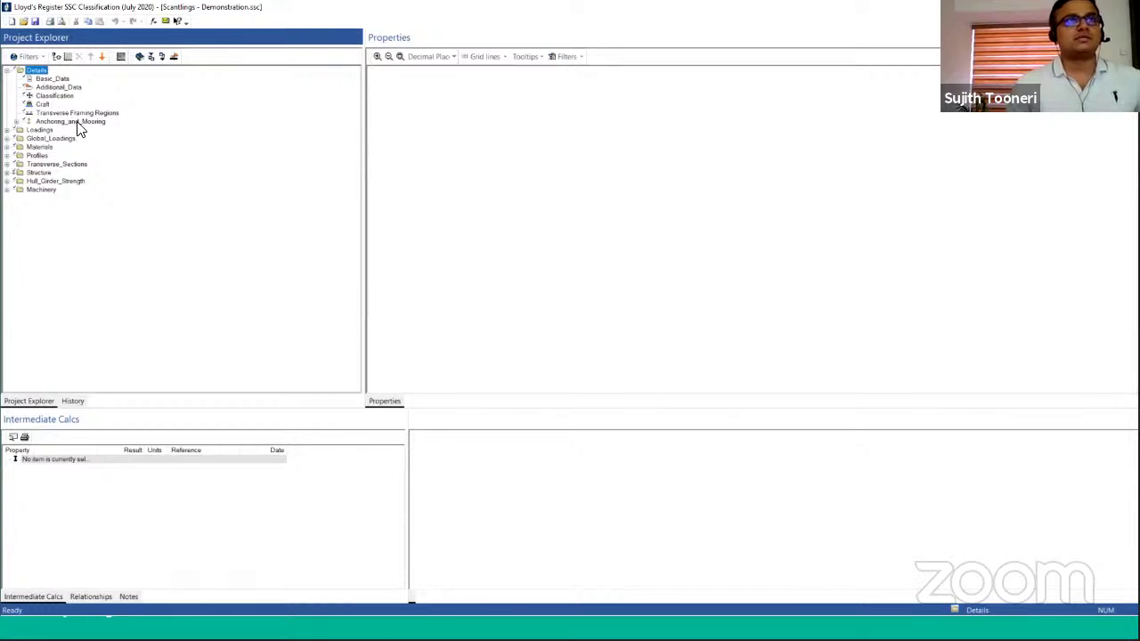
click(53, 79)
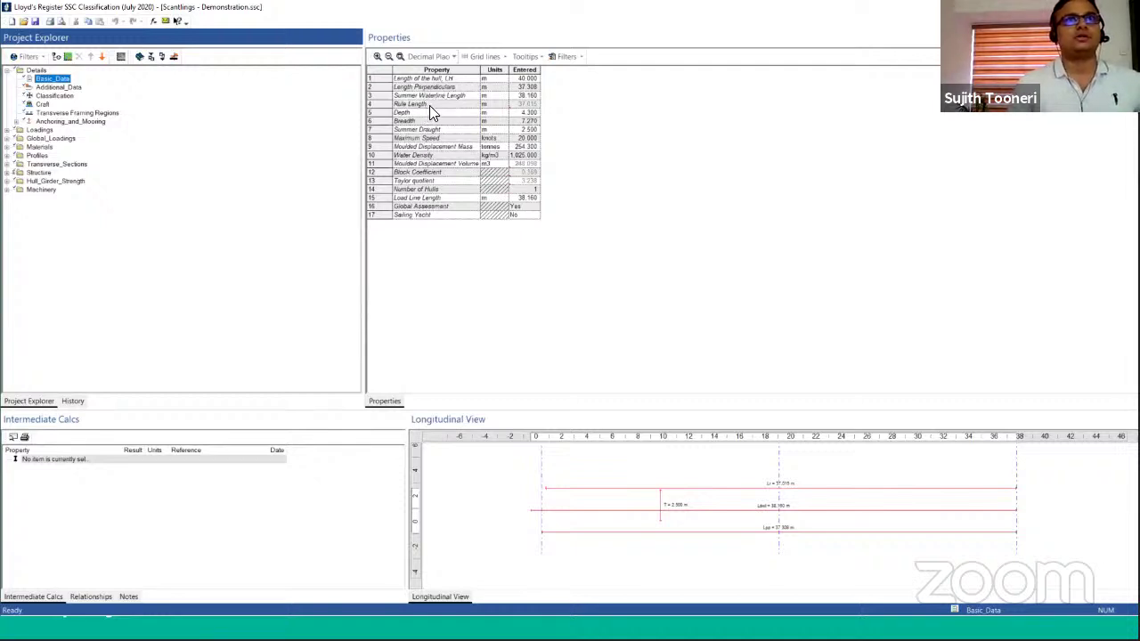
click(521, 95)
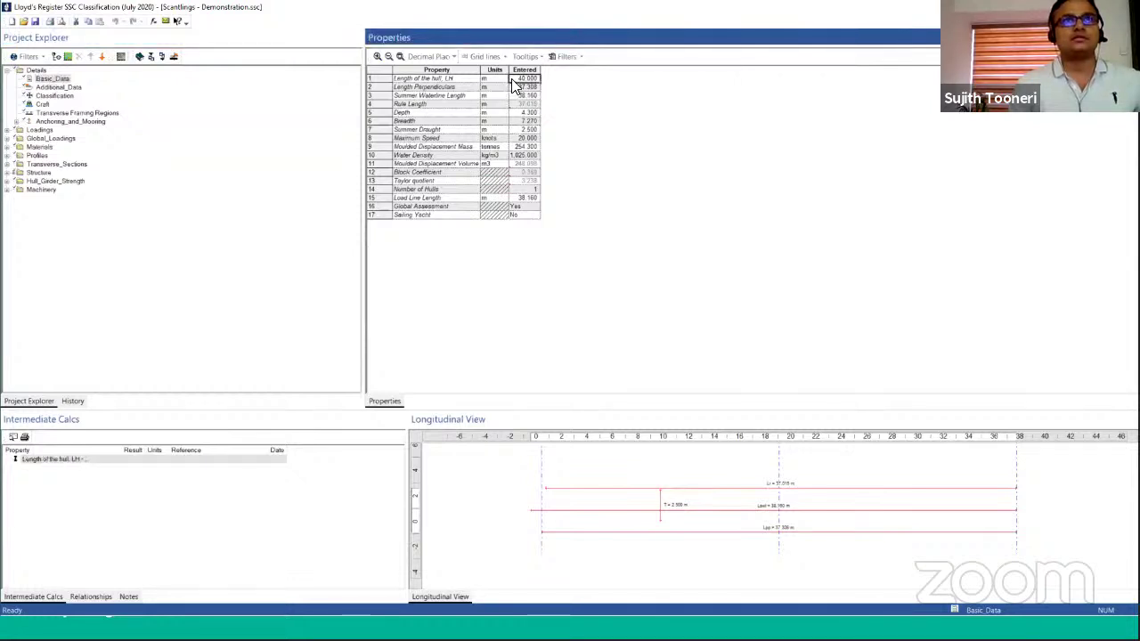
click(511, 104)
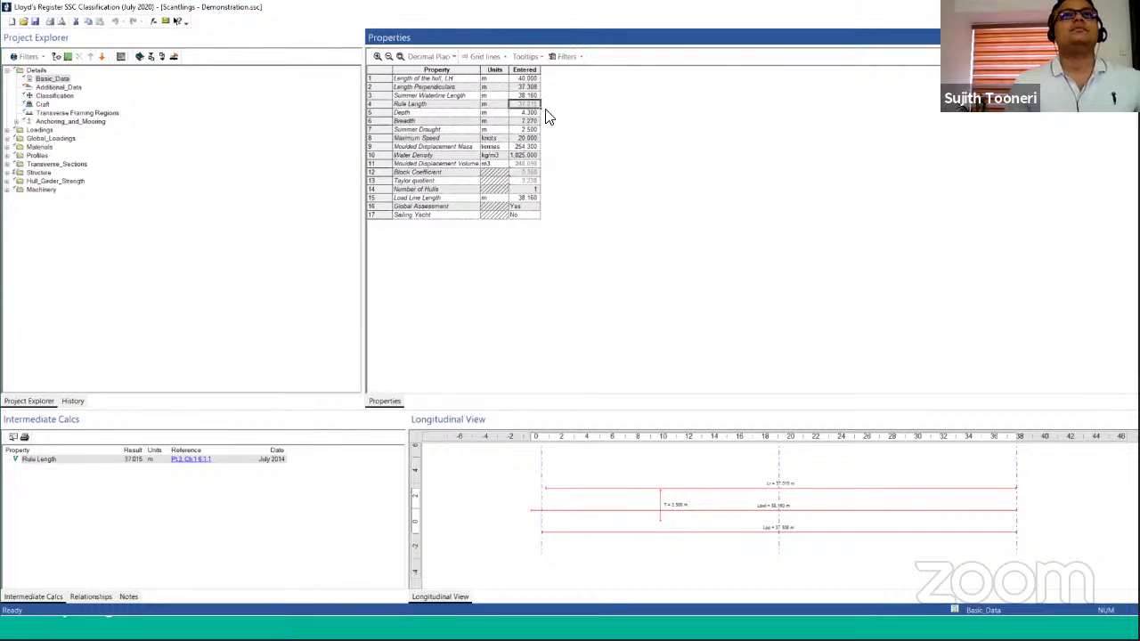
click(511, 163)
click(518, 171)
click(425, 206)
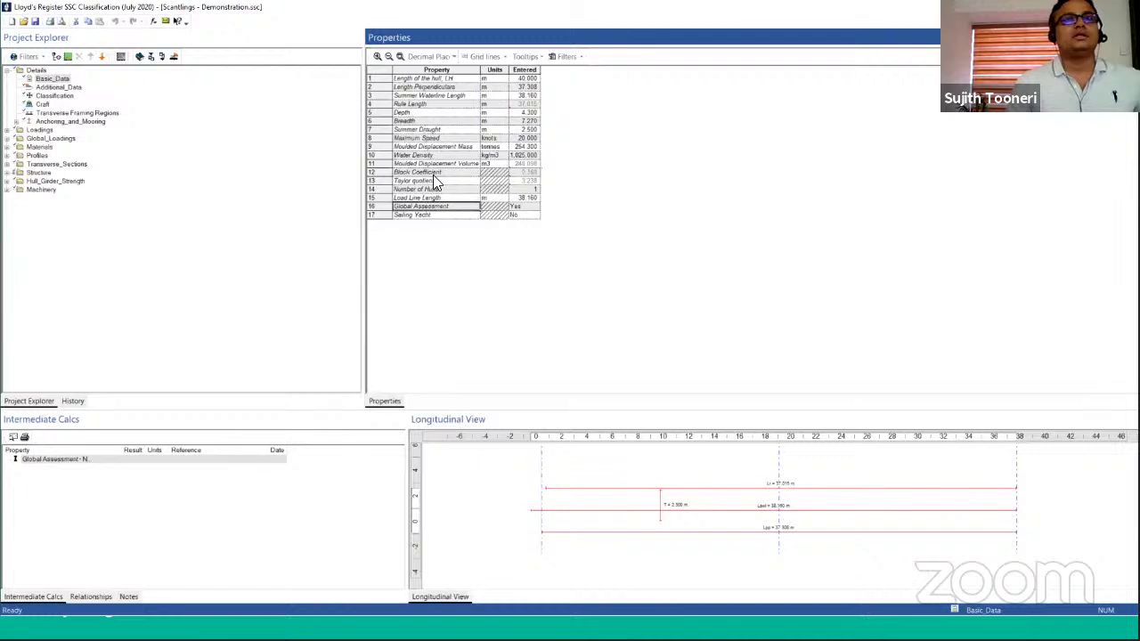
click(457, 182)
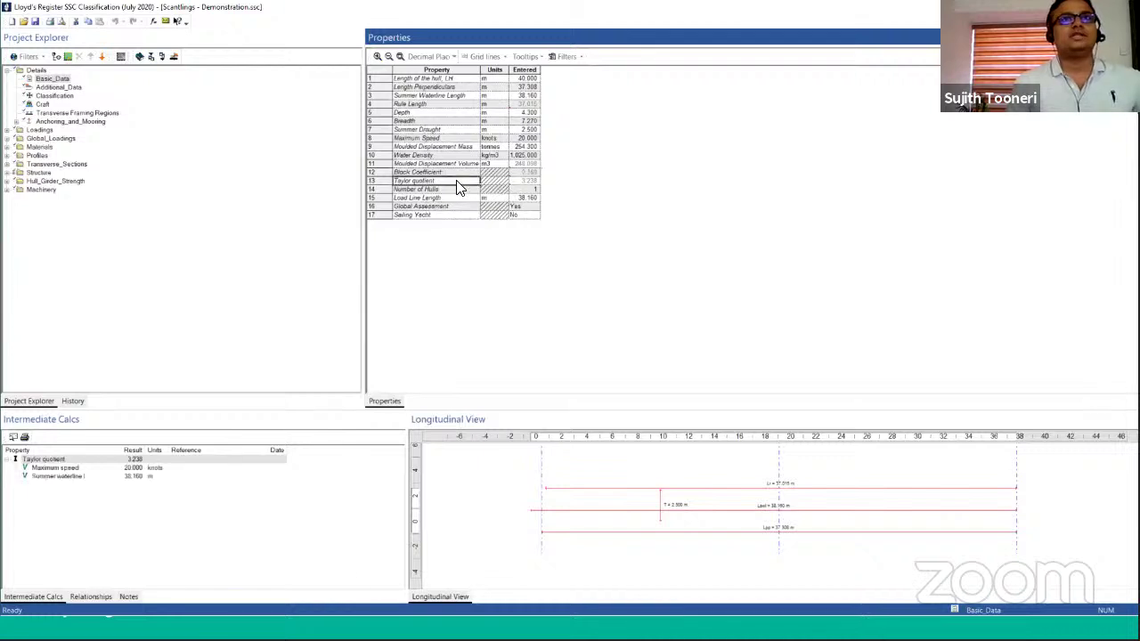
Step: Inspect the Global Assessment entry and the available Sailing Yacht options in the basic data, leaving the selection at No
click(526, 207)
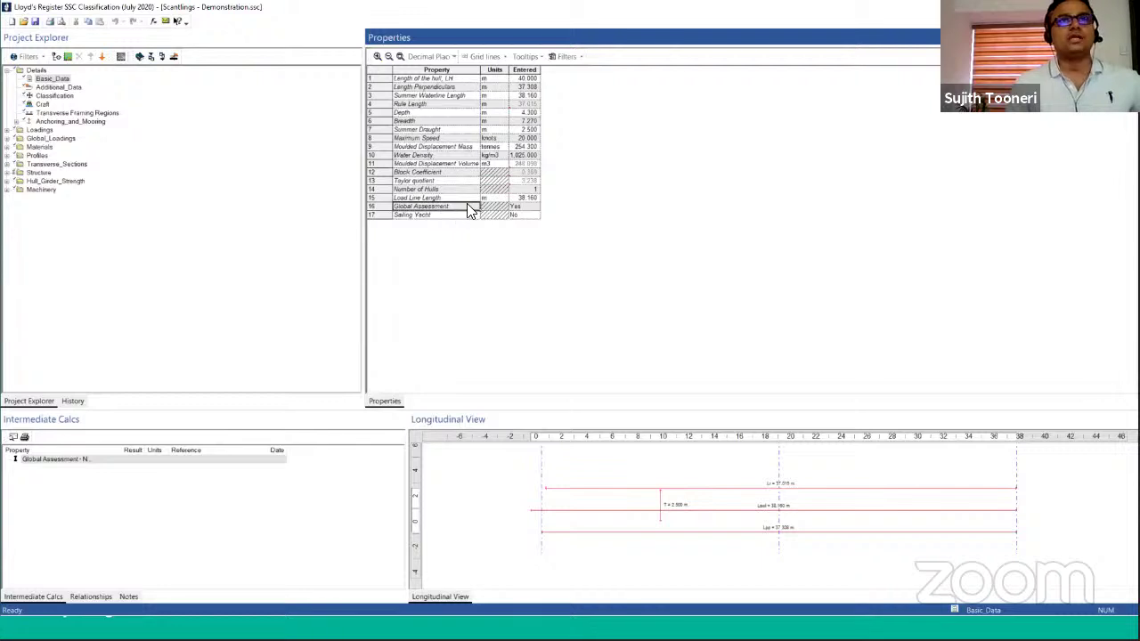
click(532, 215)
click(533, 216)
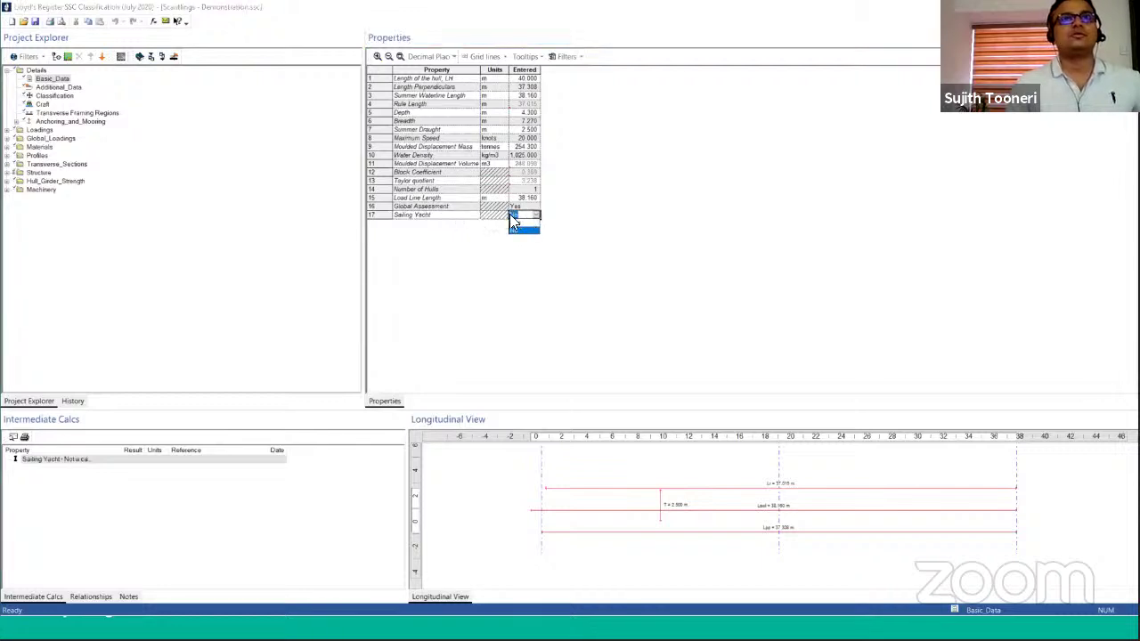
click(533, 212)
click(533, 210)
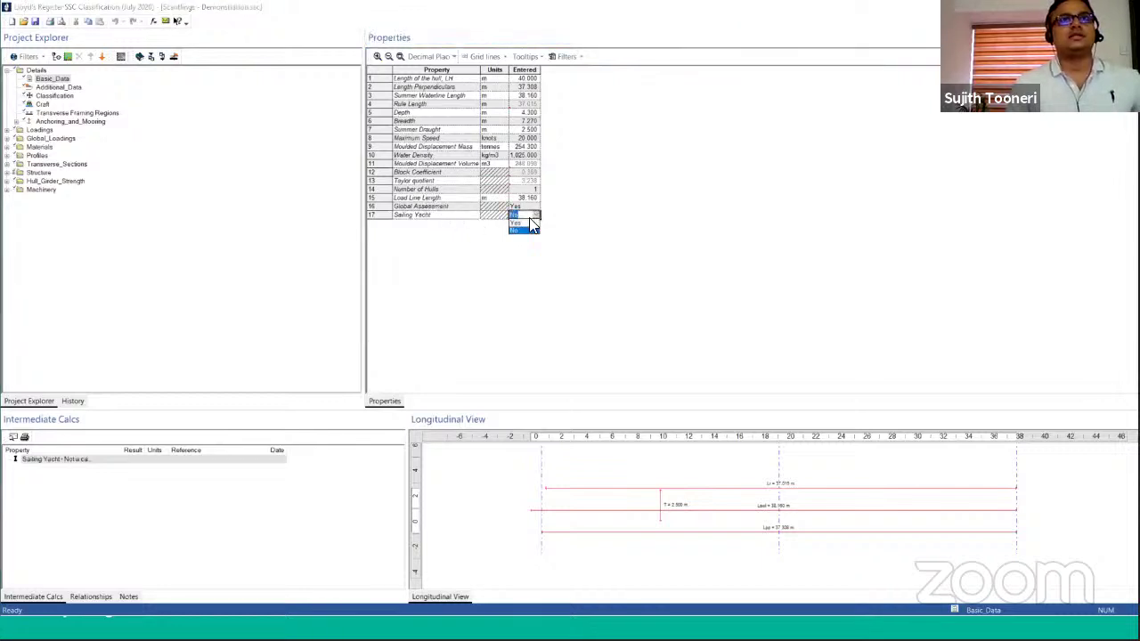
click(458, 172)
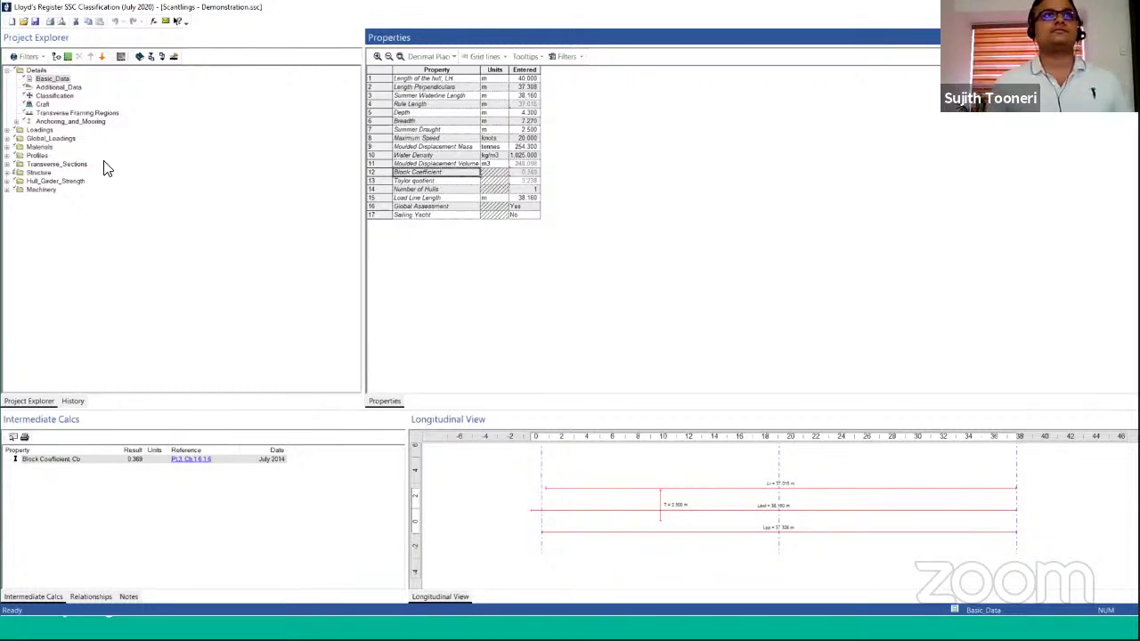
Step: Review the Additional_Data and Classification properties, comparing the HSC compliance calculation with the maximum speed in the basic data
click(59, 87)
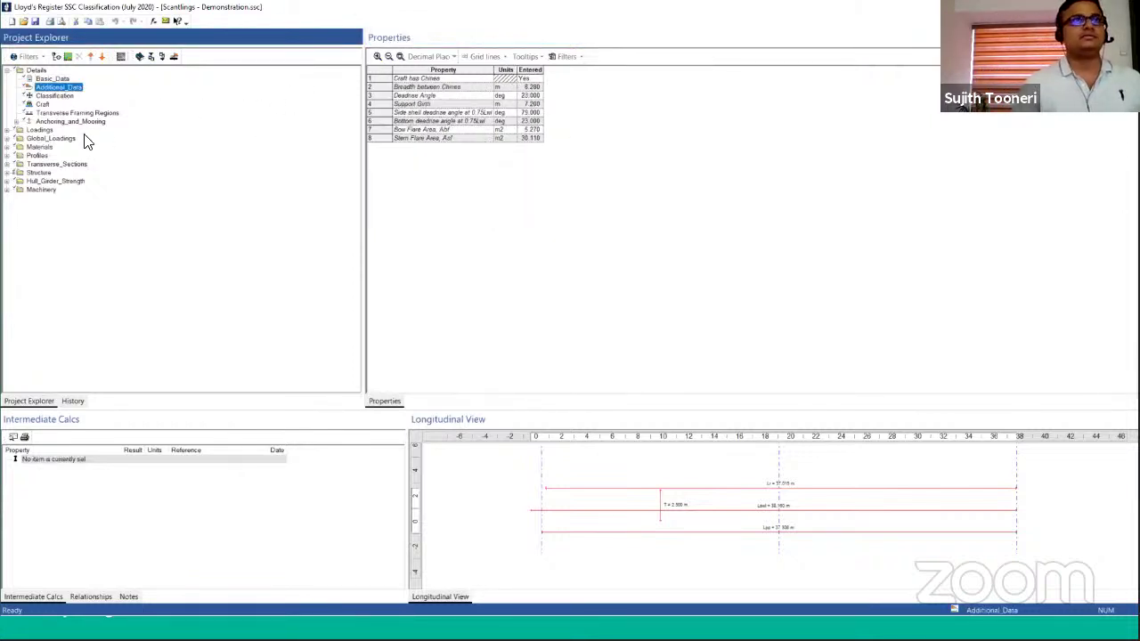
click(56, 96)
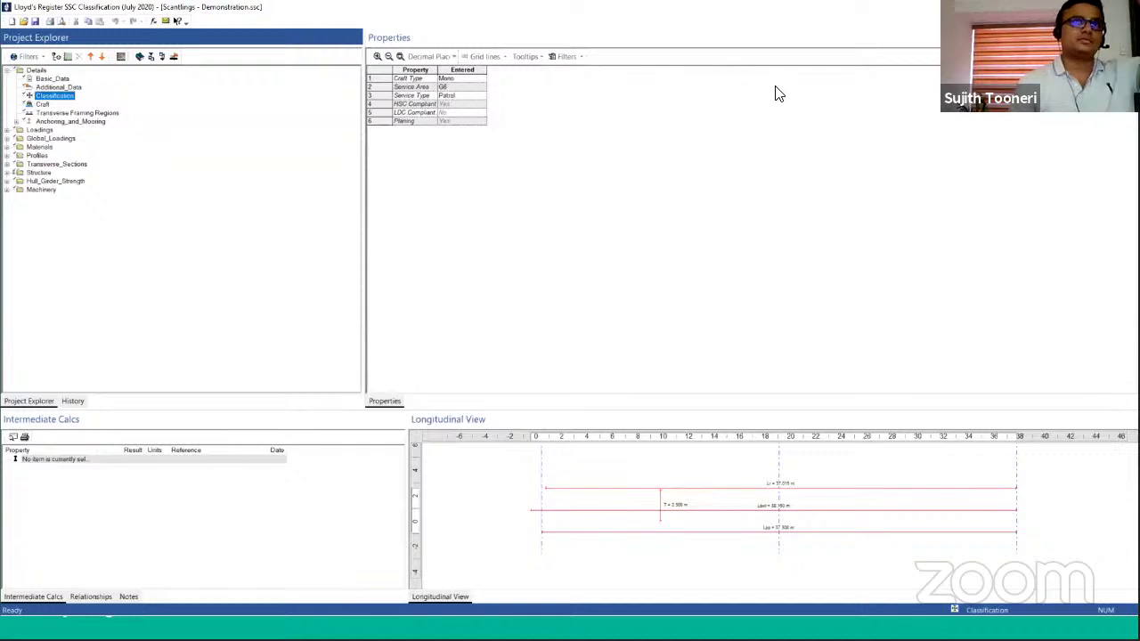
click(409, 106)
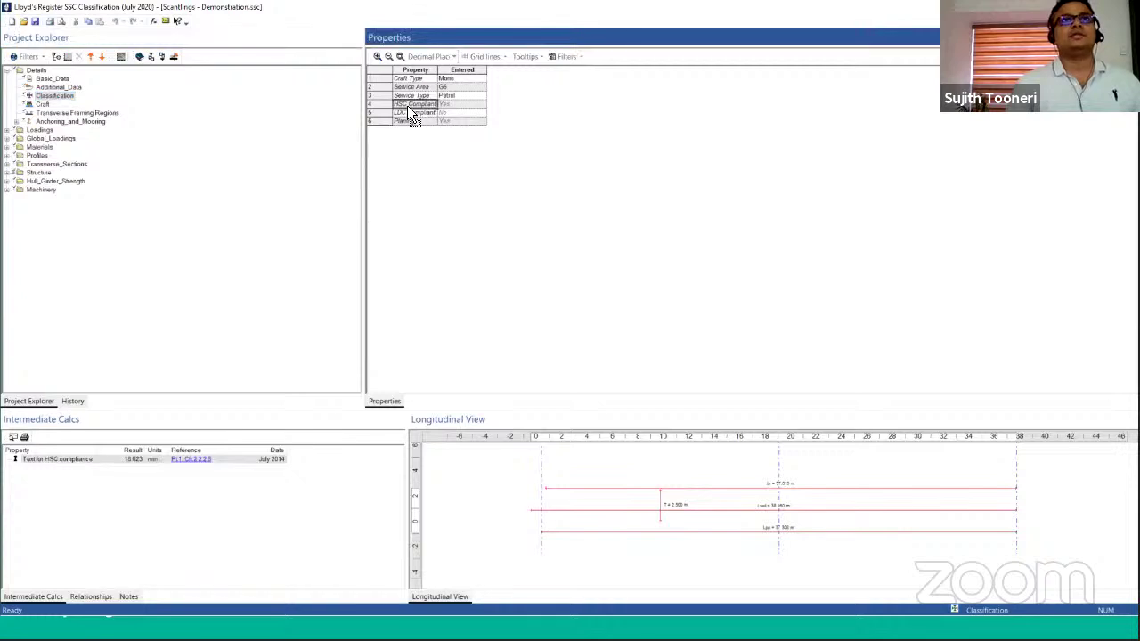
click(470, 105)
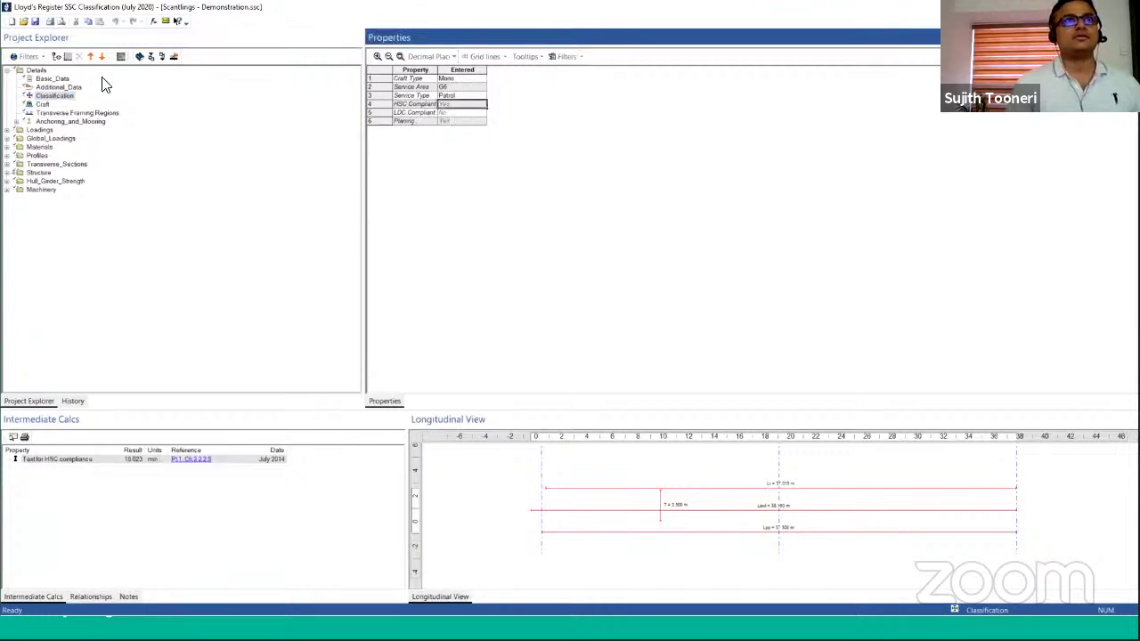
click(54, 79)
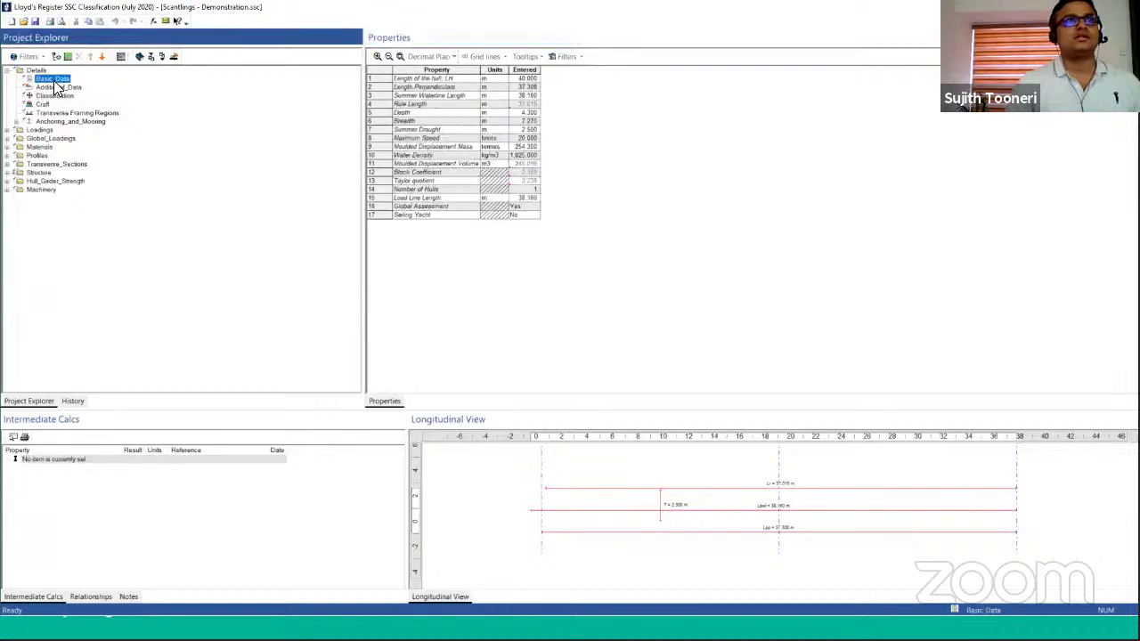
click(516, 140)
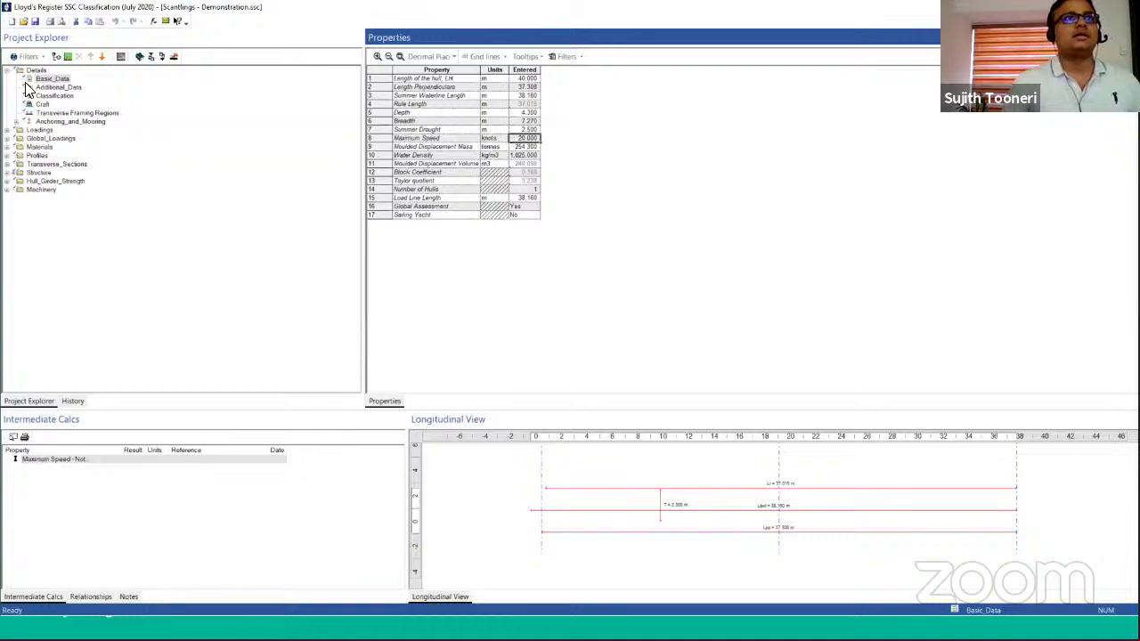
click(53, 95)
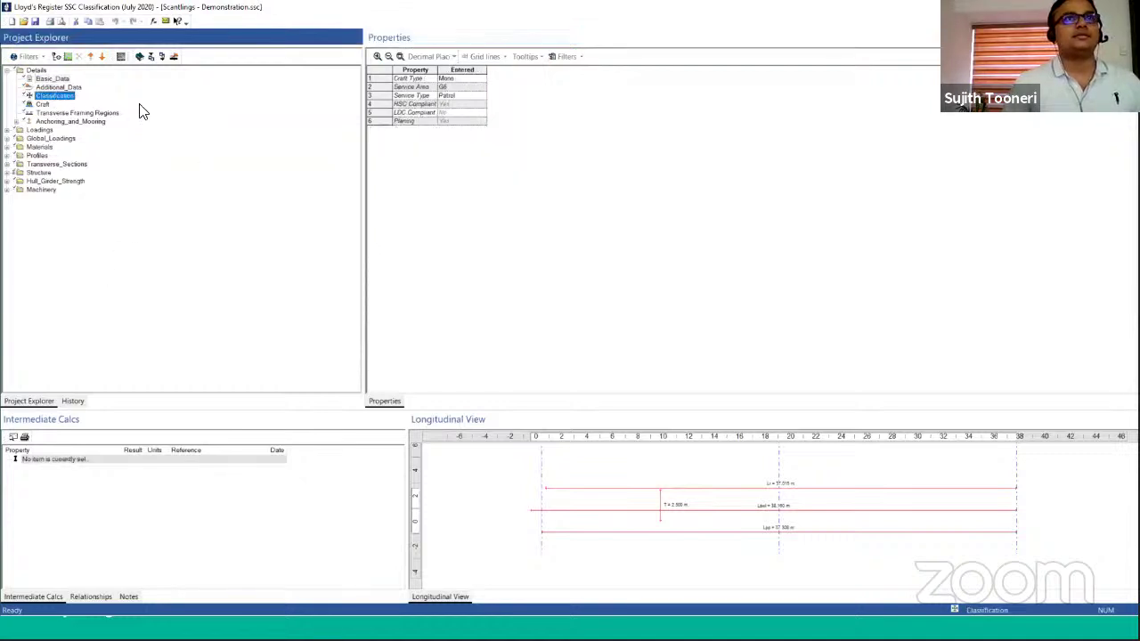
click(448, 104)
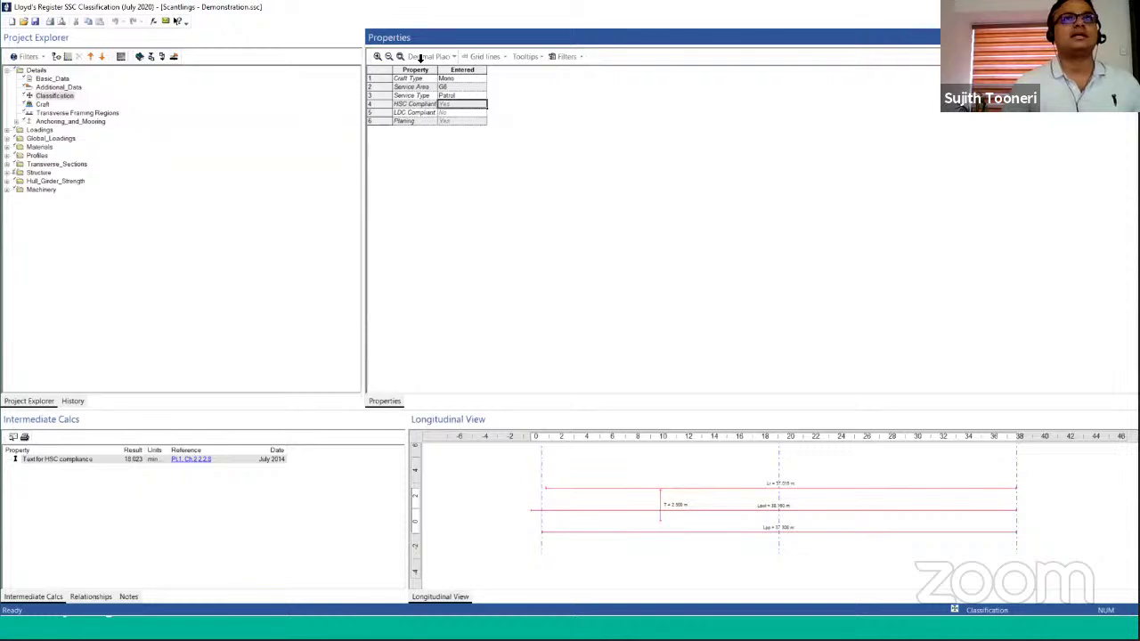
Step: Set the maximum speed in Basic_Data to 16 knots and check the HSC Compliant entry under Classification
click(53, 78)
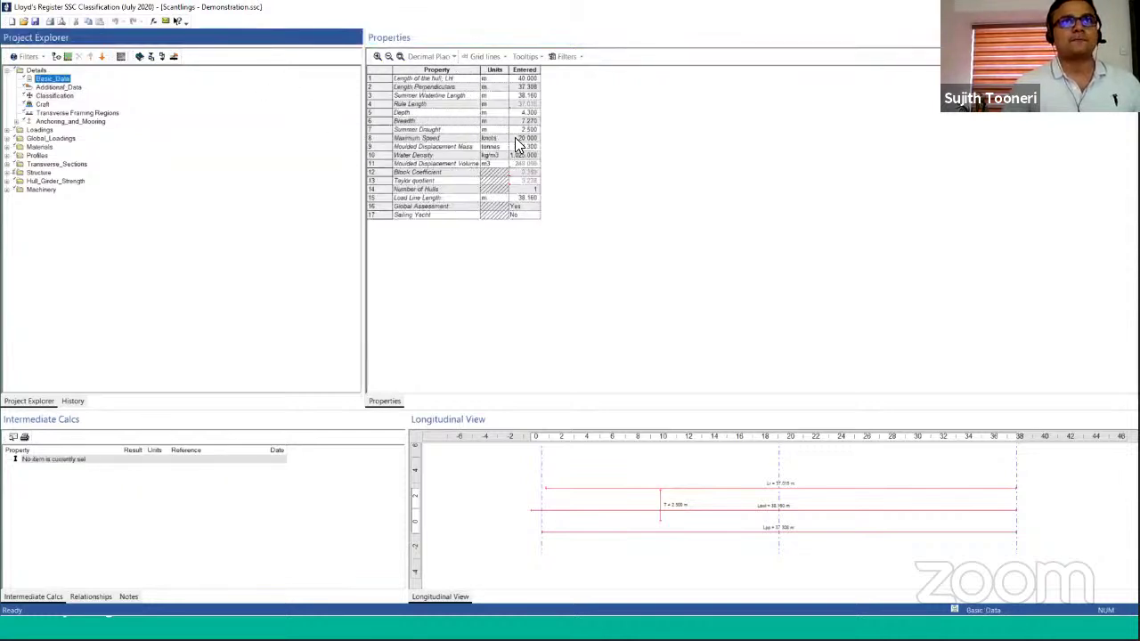
click(513, 139)
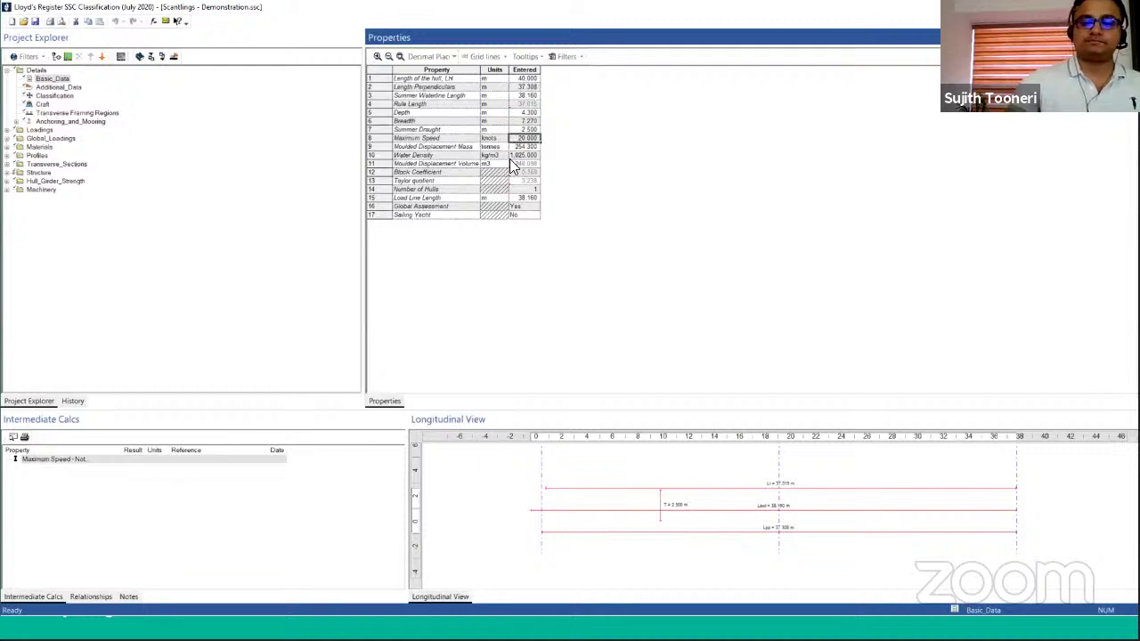
key(Return)
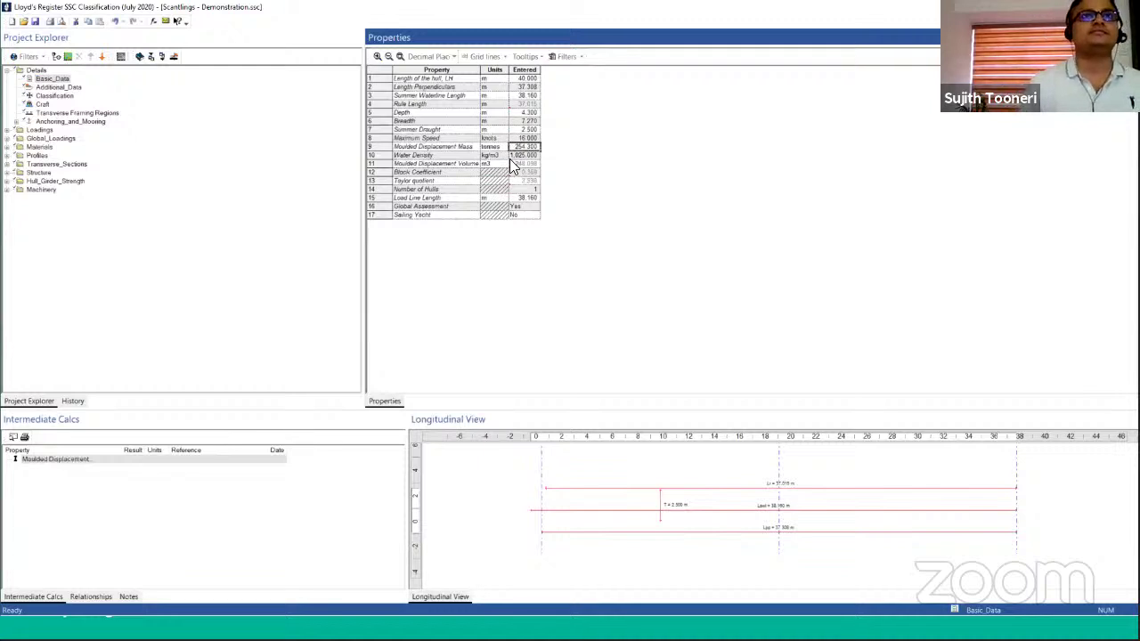
click(59, 96)
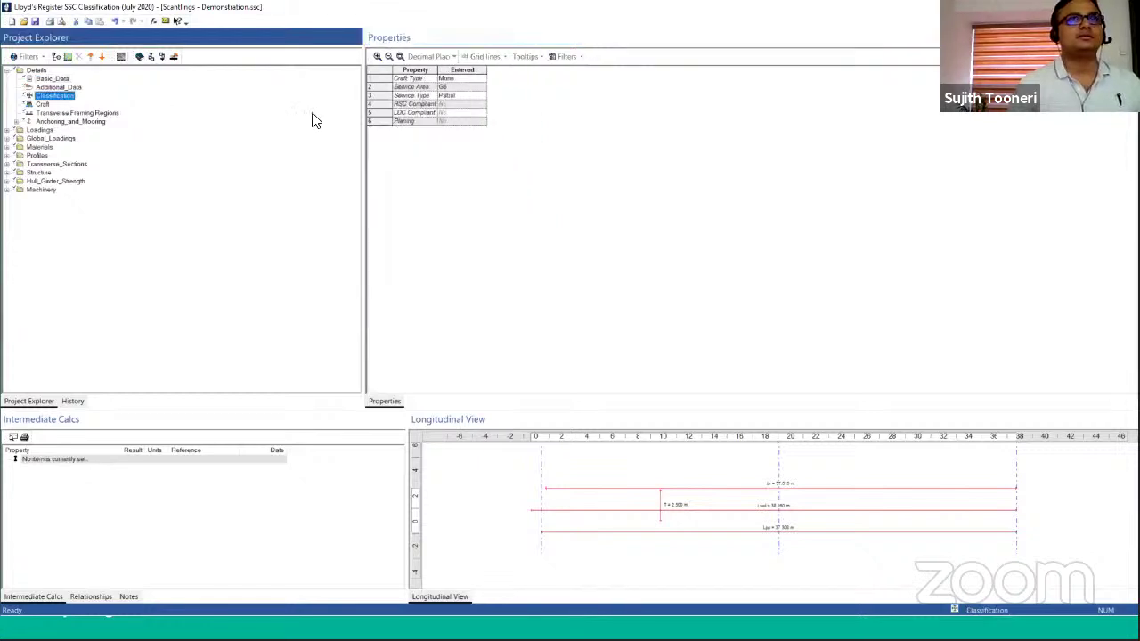
click(405, 105)
click(449, 105)
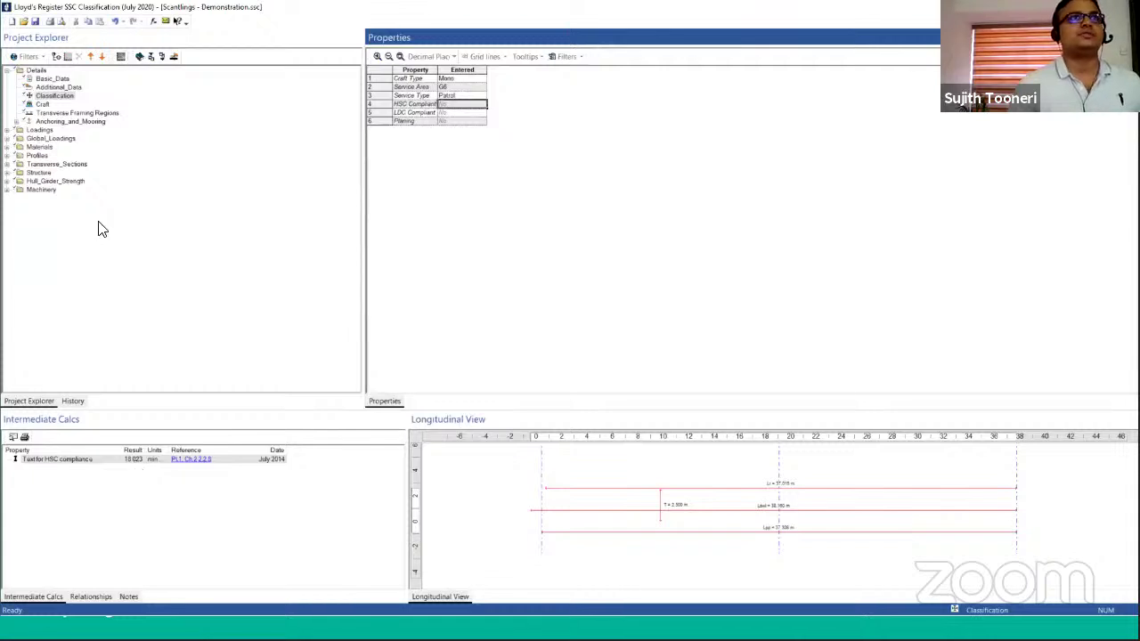
Step: Set the maximum speed in Basic_Data to 20 knots
click(51, 80)
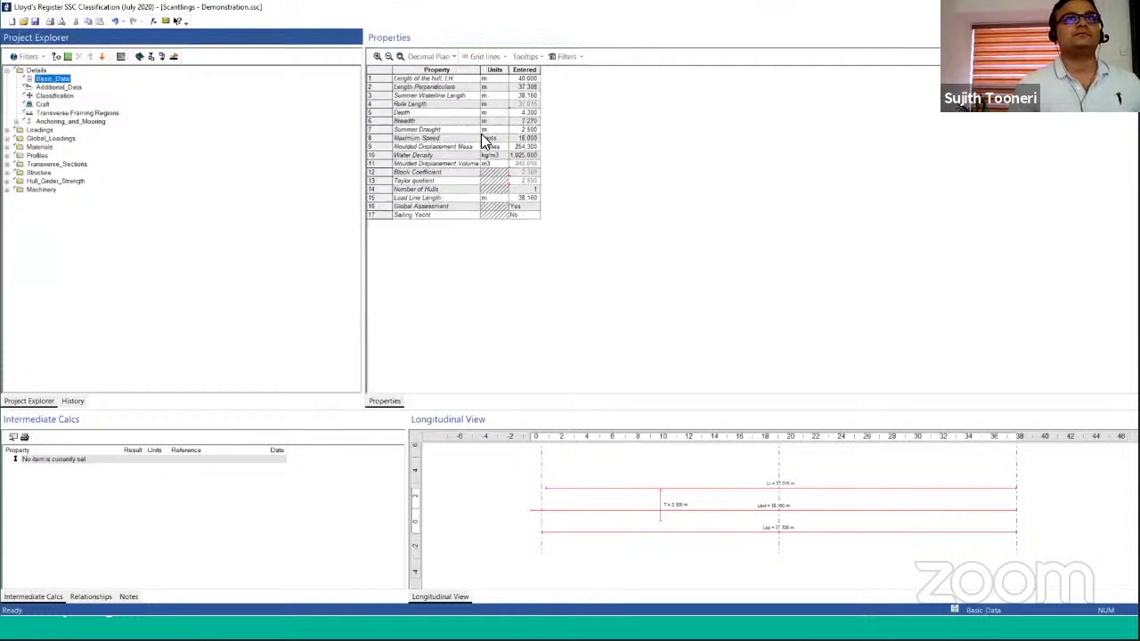
click(526, 139)
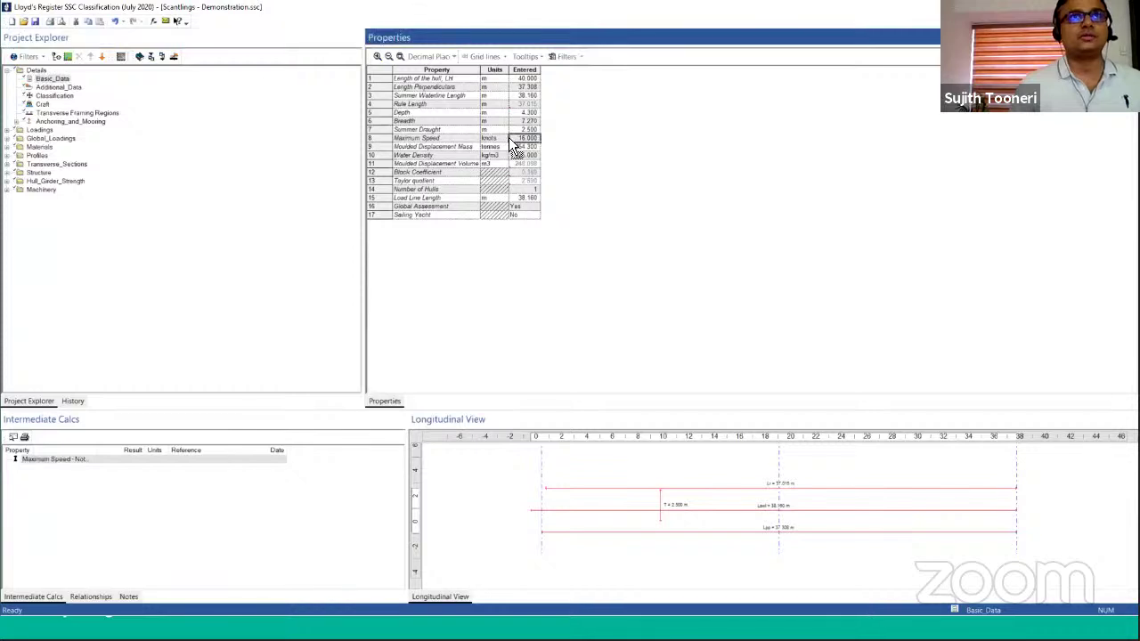
text(20)
key(Return)
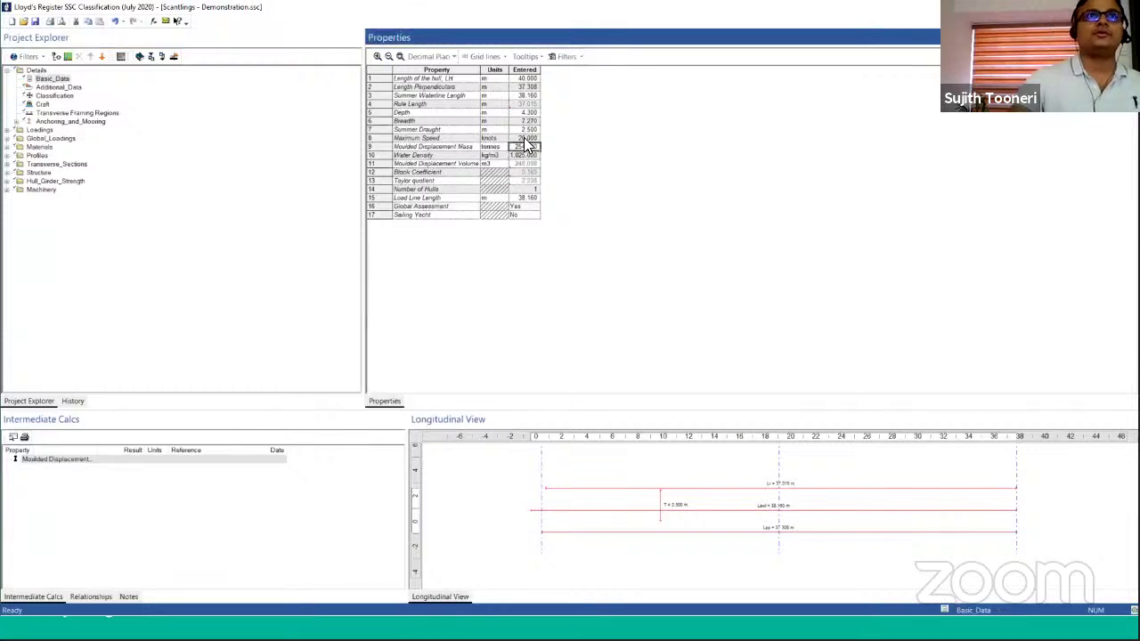
Step: Examine the LDC Compliant and Planing entries under Classification with their intermediate calculations, referring back to the basic data in between
click(160, 196)
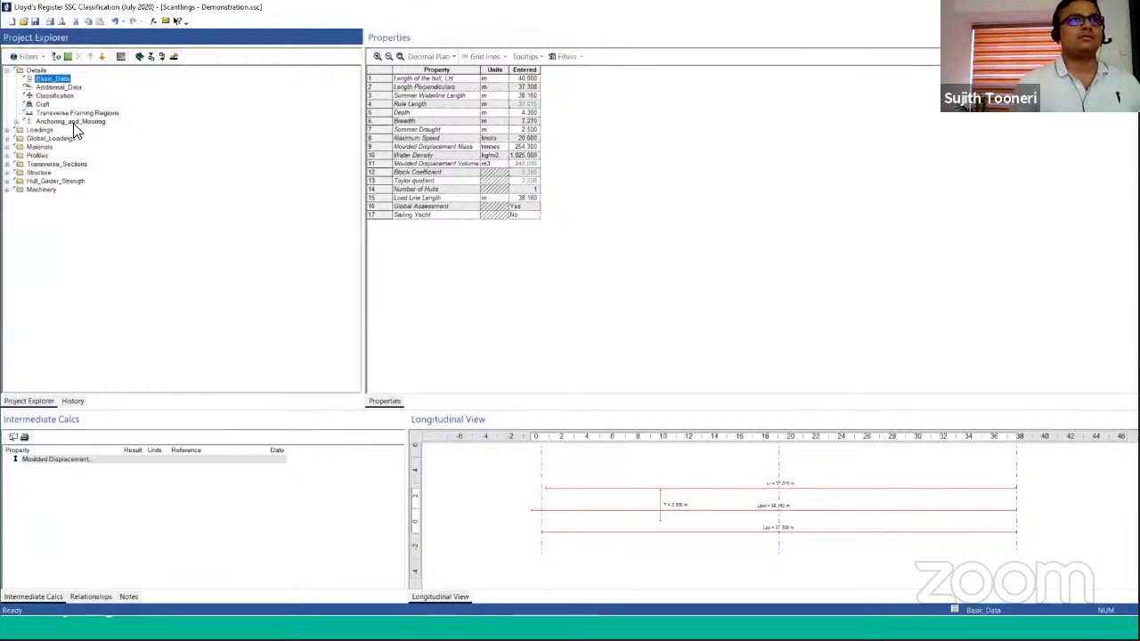
click(57, 97)
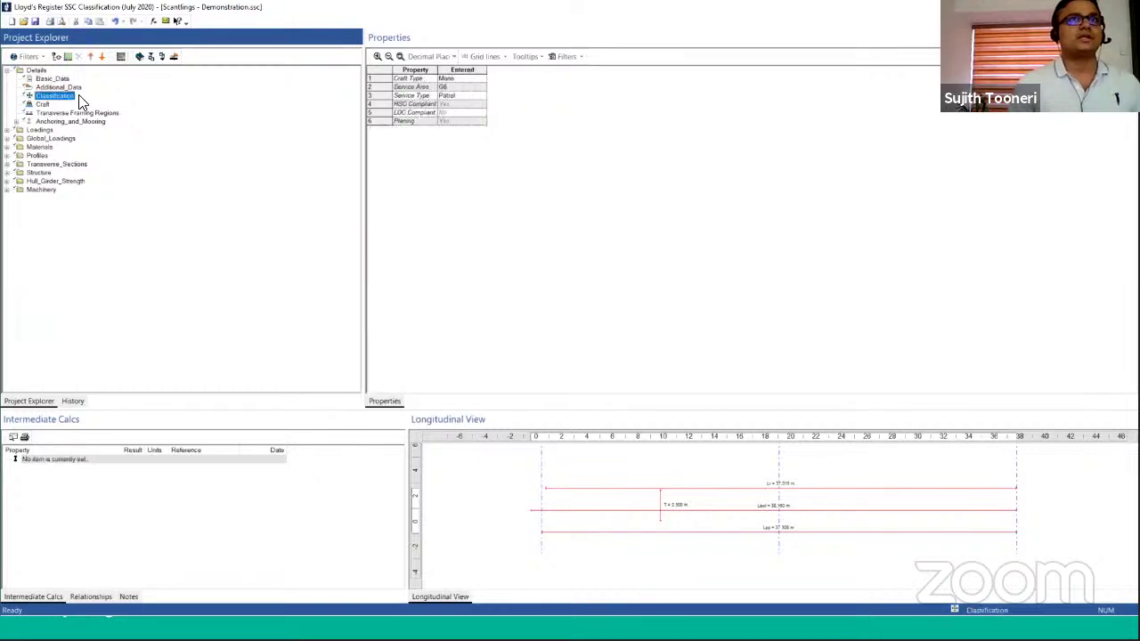
click(463, 113)
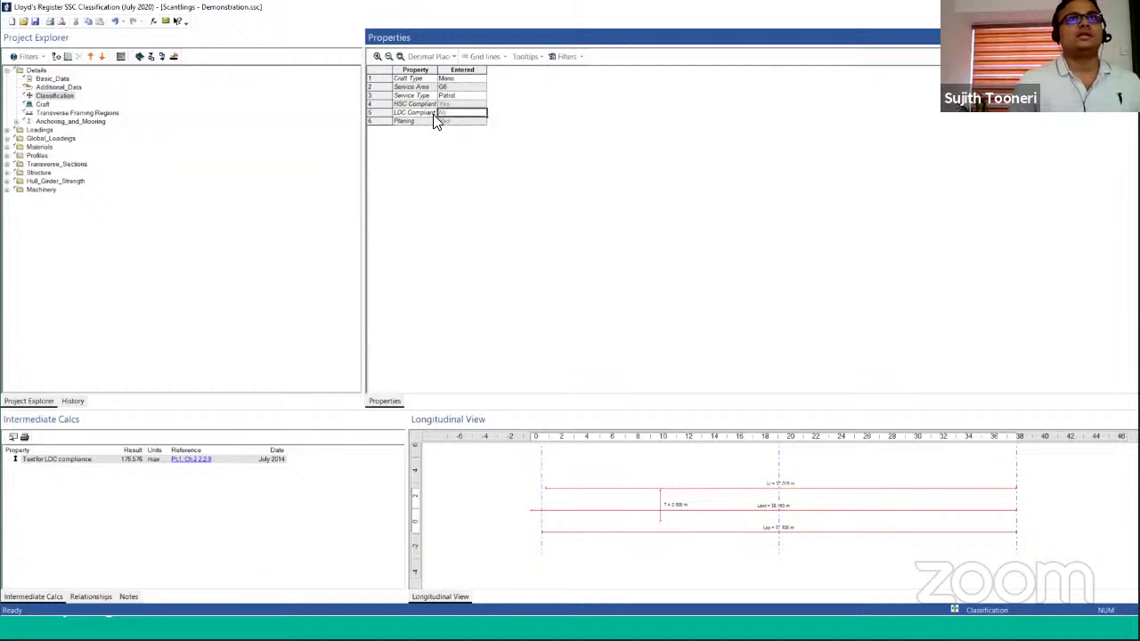
click(124, 463)
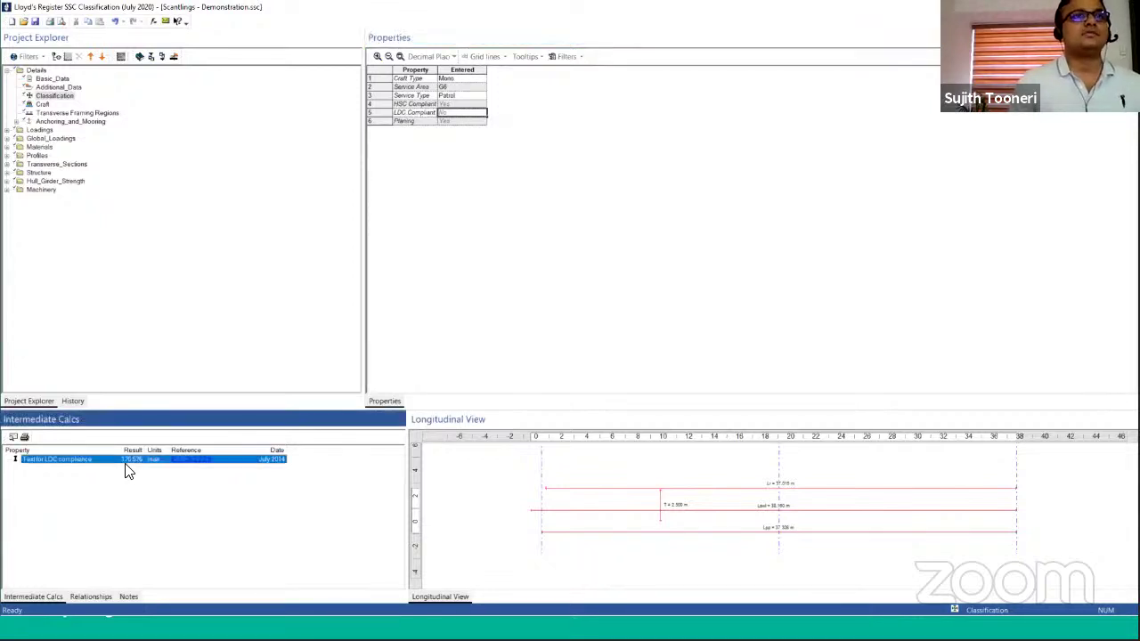
click(140, 303)
key(Up)
key(Up)
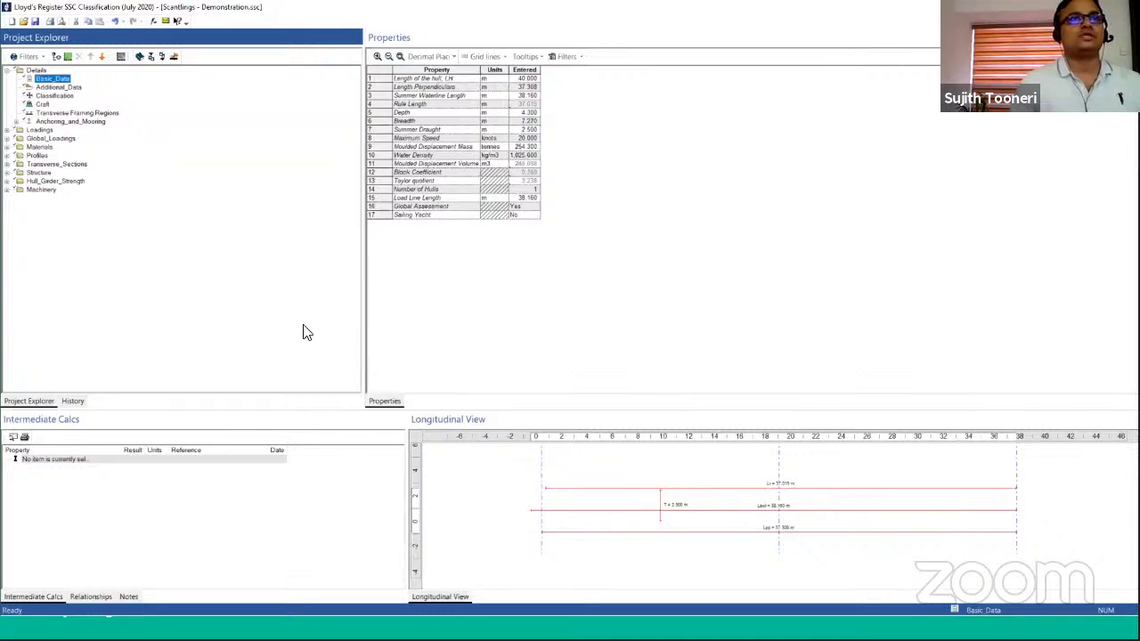
click(51, 96)
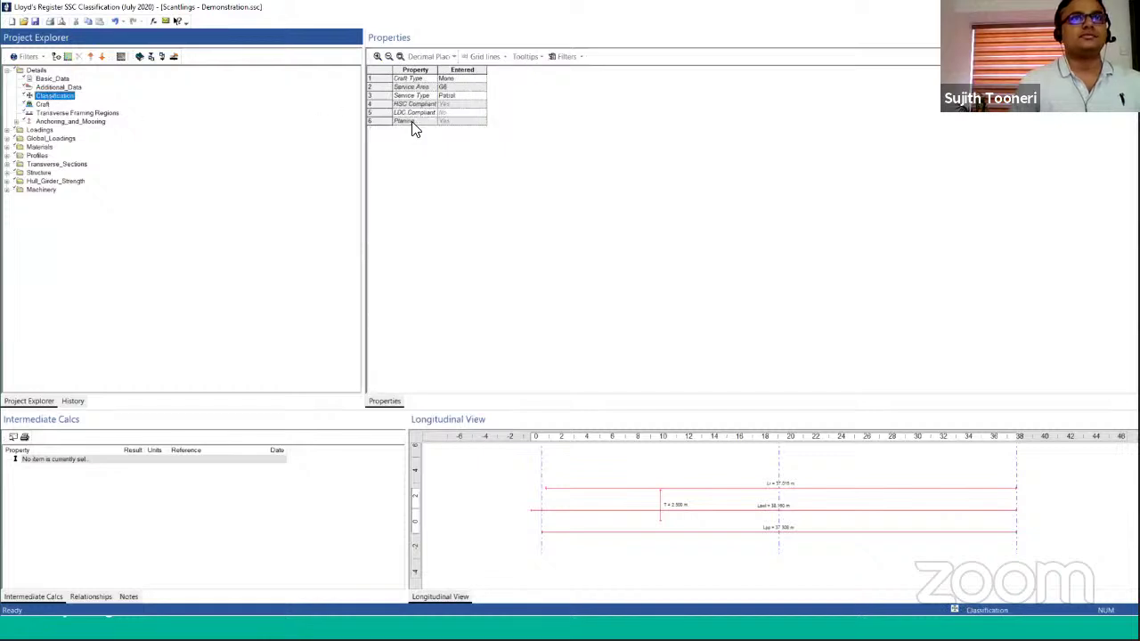
click(457, 124)
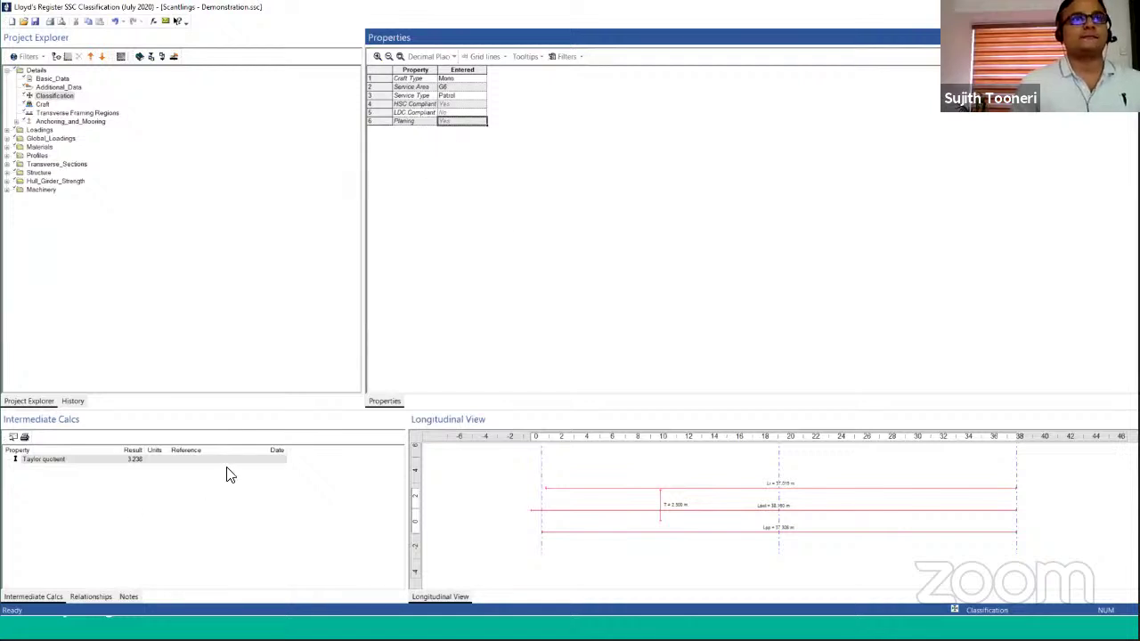
click(123, 464)
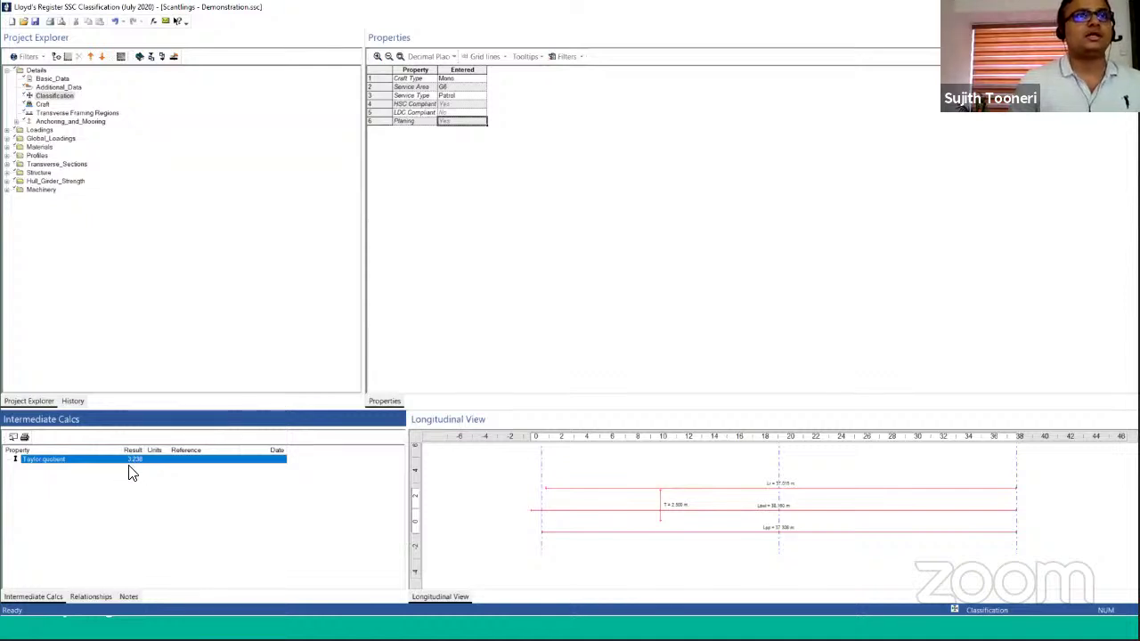
click(147, 365)
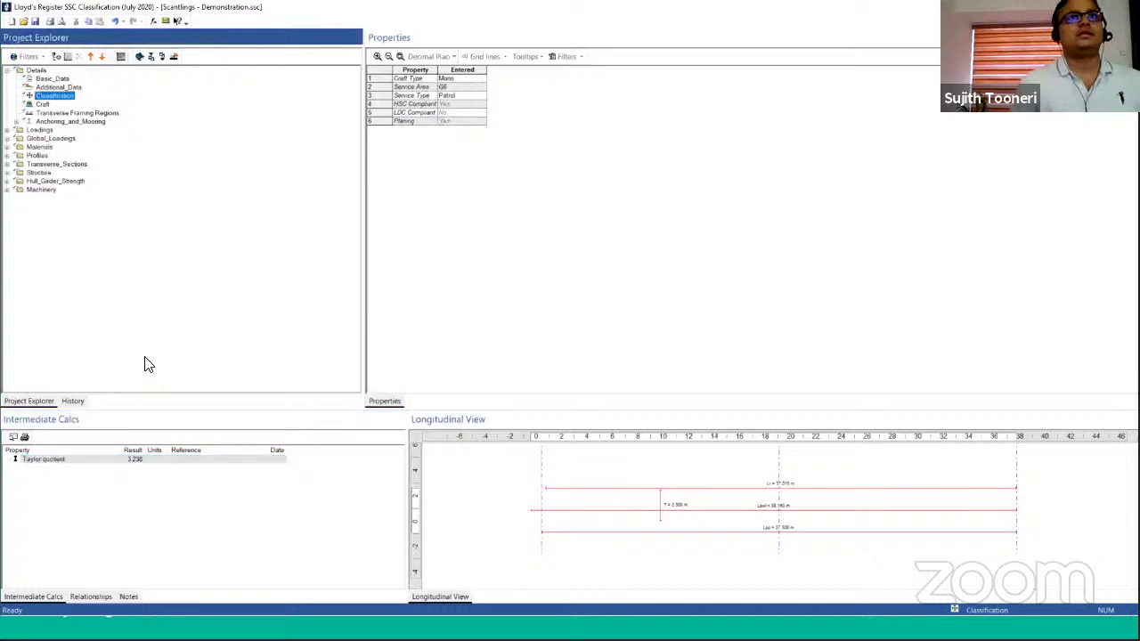
click(538, 270)
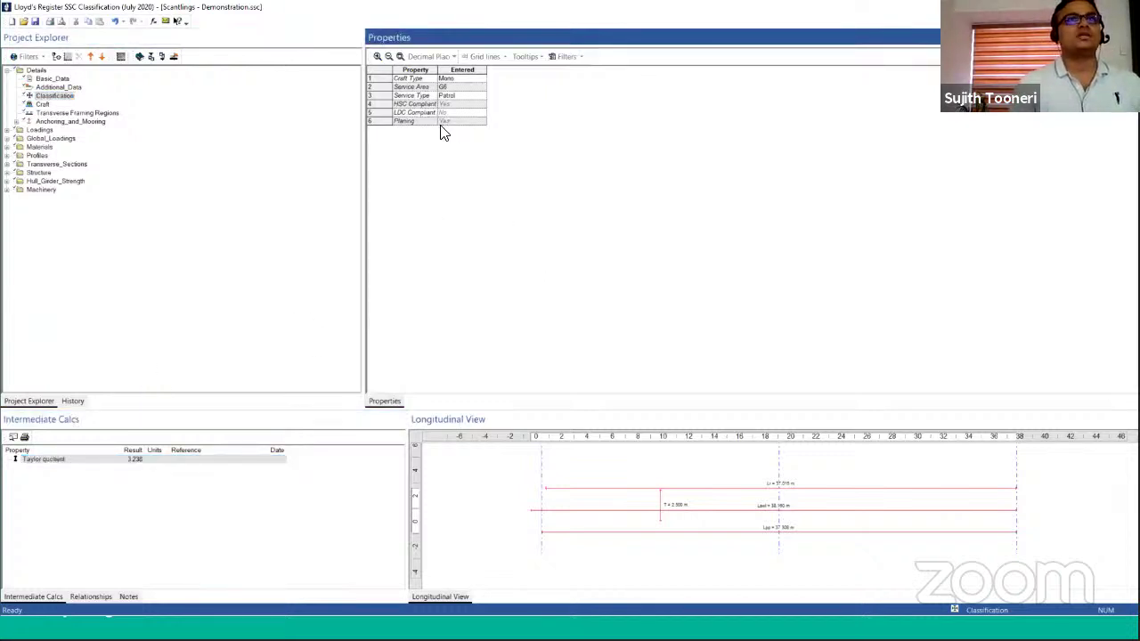
click(241, 203)
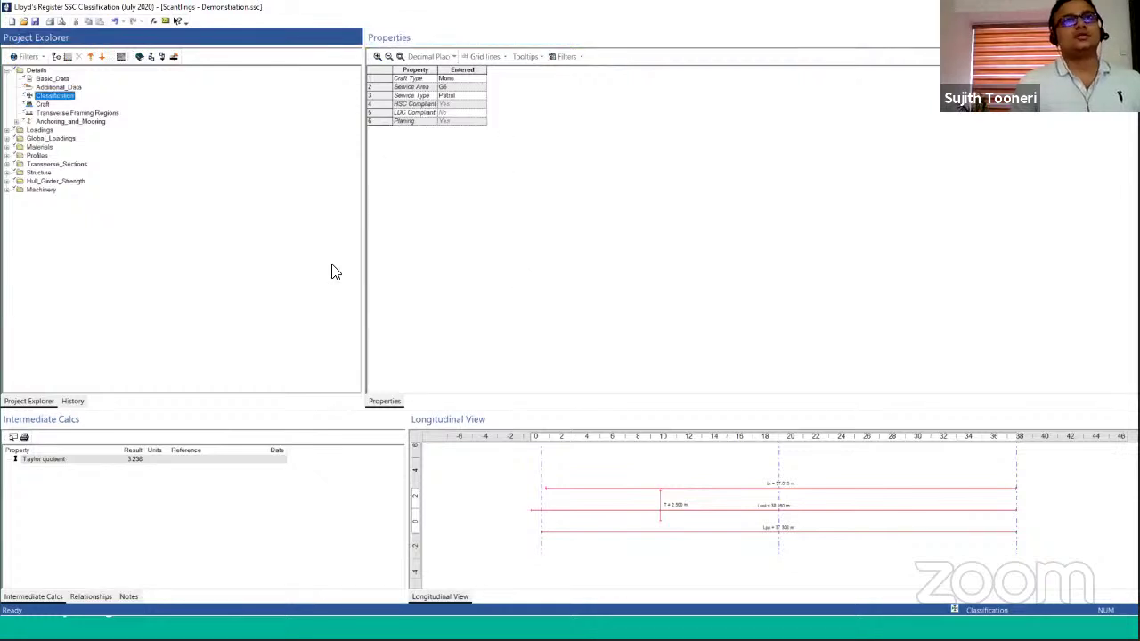
click(402, 132)
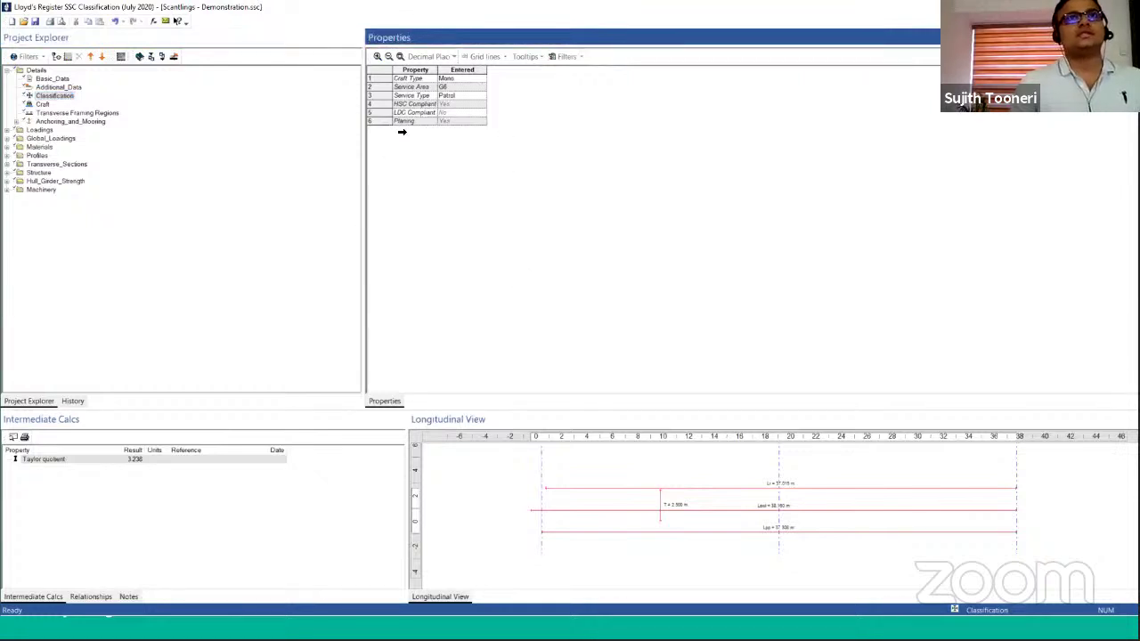
click(267, 258)
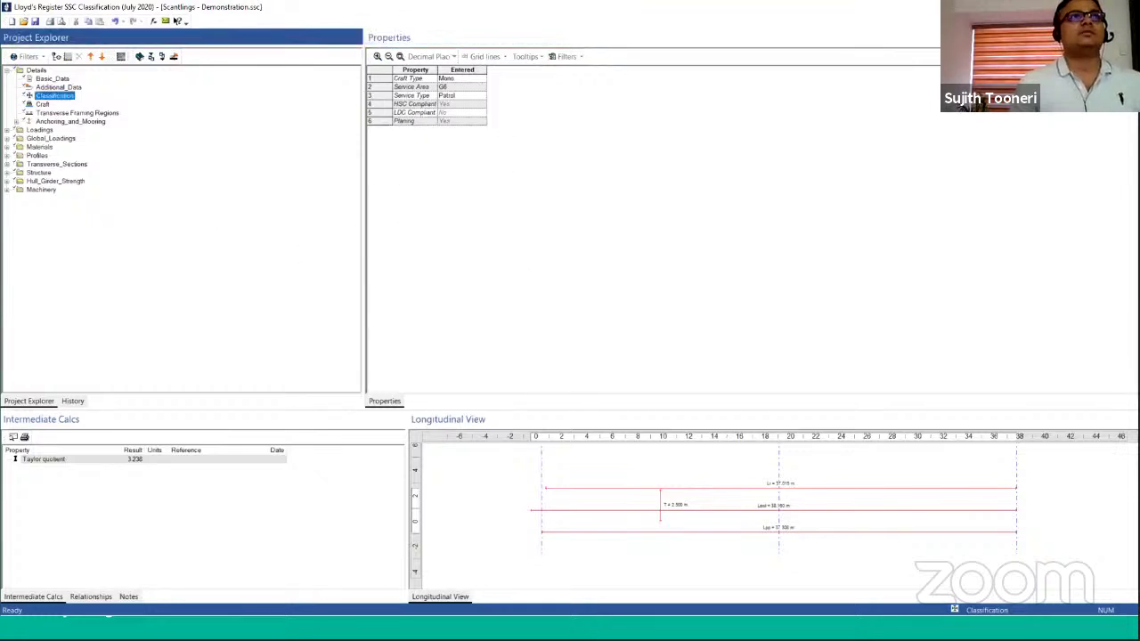
Step: Review the Craft properties and the framing system table of Transverse Framing Regions
click(50, 112)
click(44, 104)
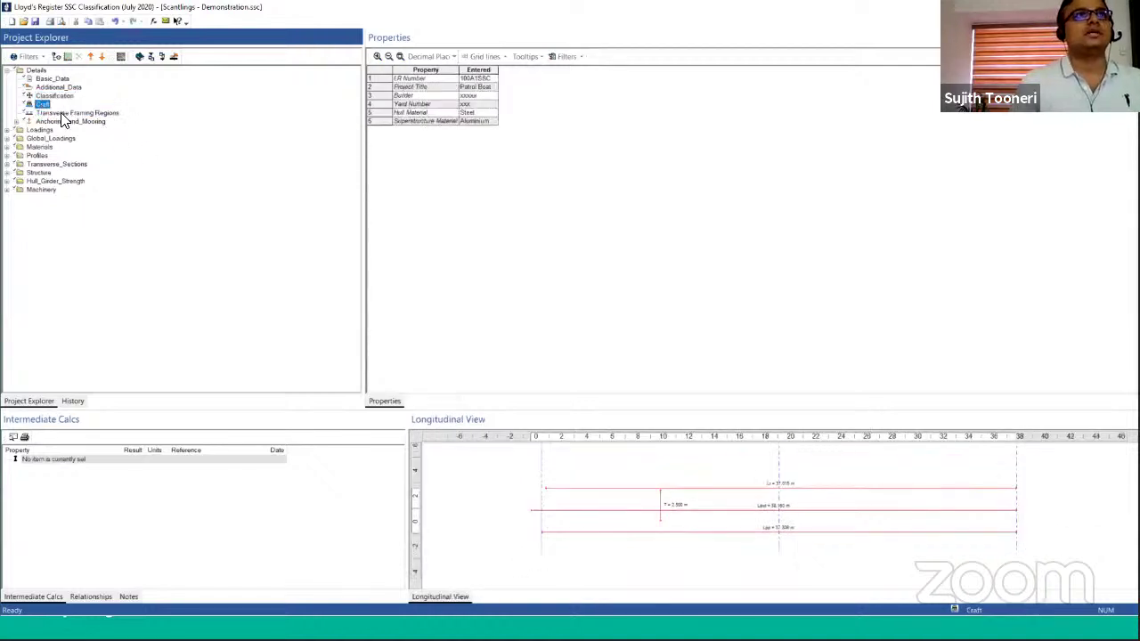
click(89, 113)
click(445, 401)
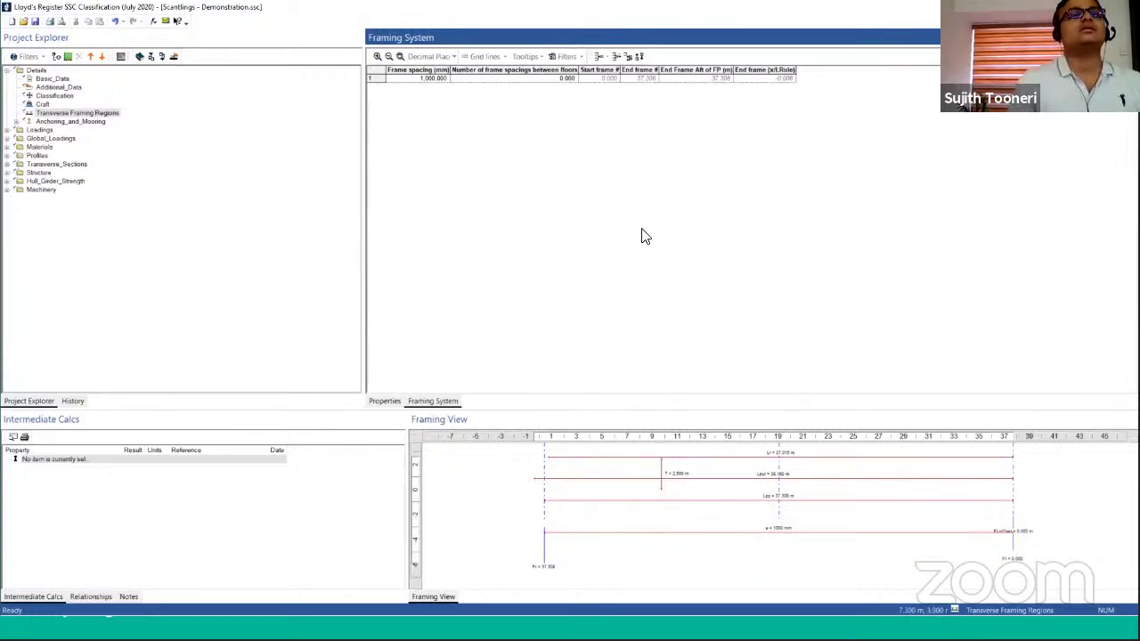
click(152, 324)
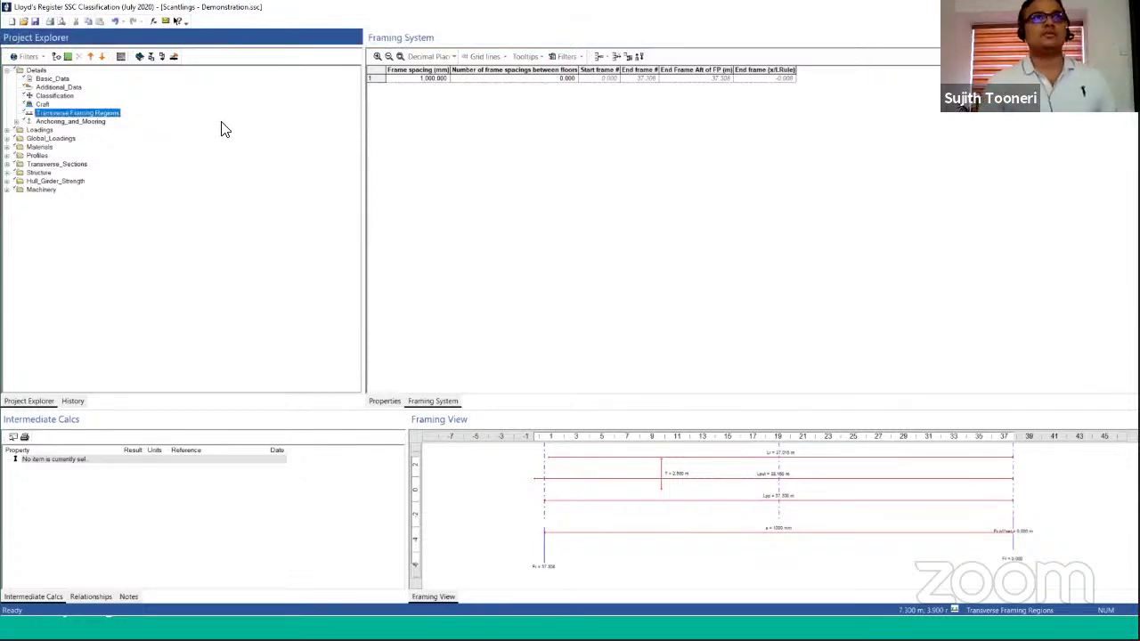
Step: Expand Anchoring_and_Mooring and review the Equipment_Number, Mooring_Ropes and Towline properties, including the towline's breaking strength entry
double_click(96, 122)
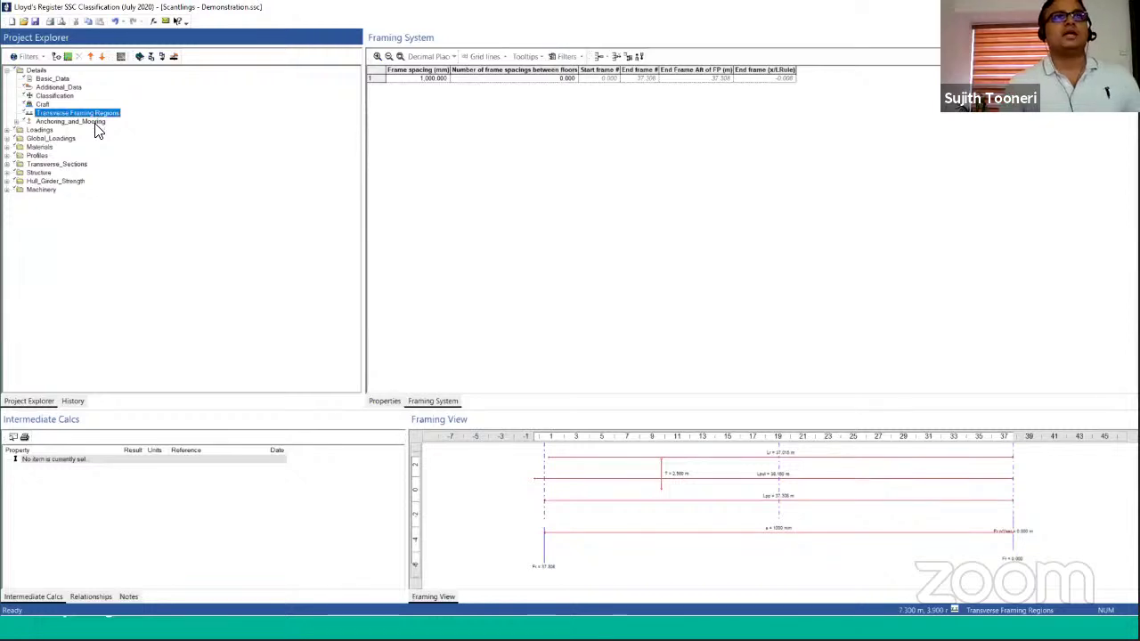
click(77, 132)
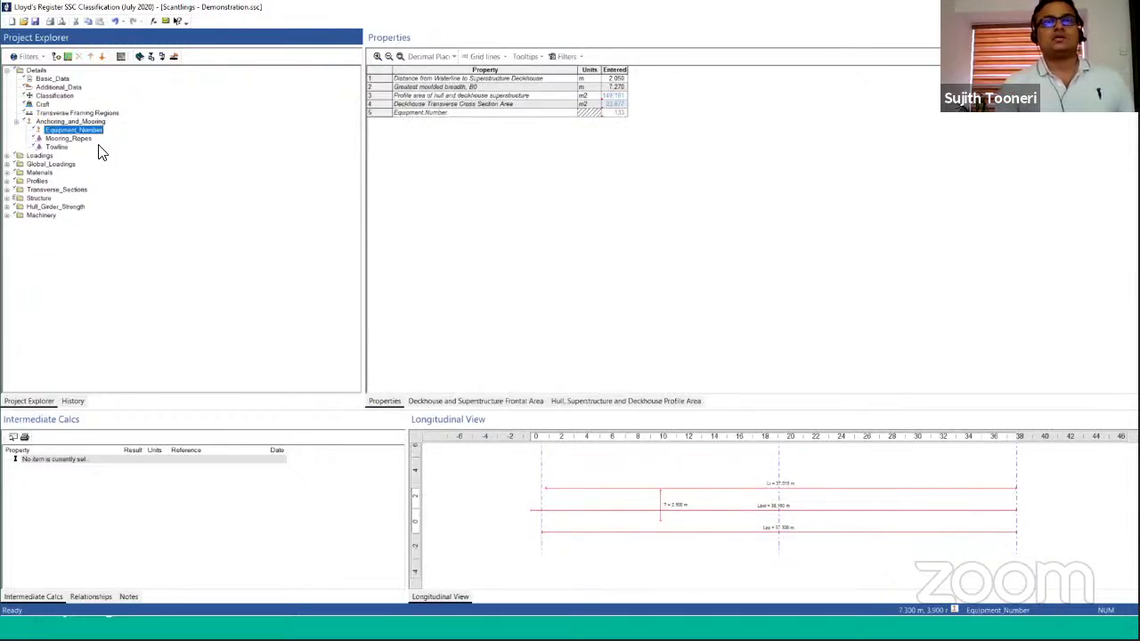
click(75, 141)
click(73, 131)
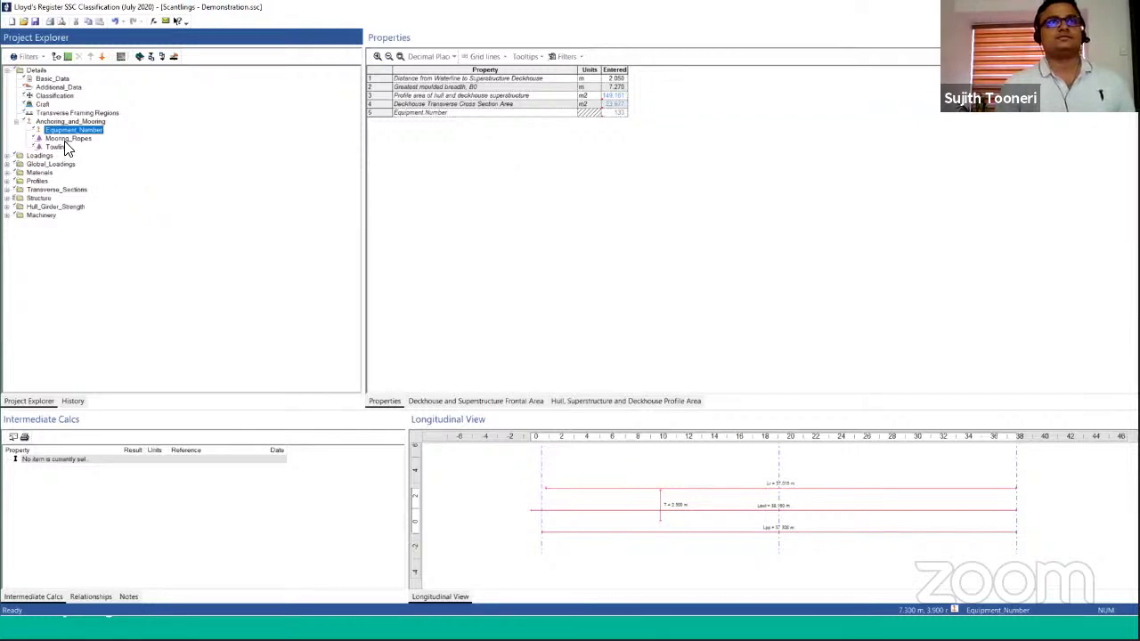
click(68, 140)
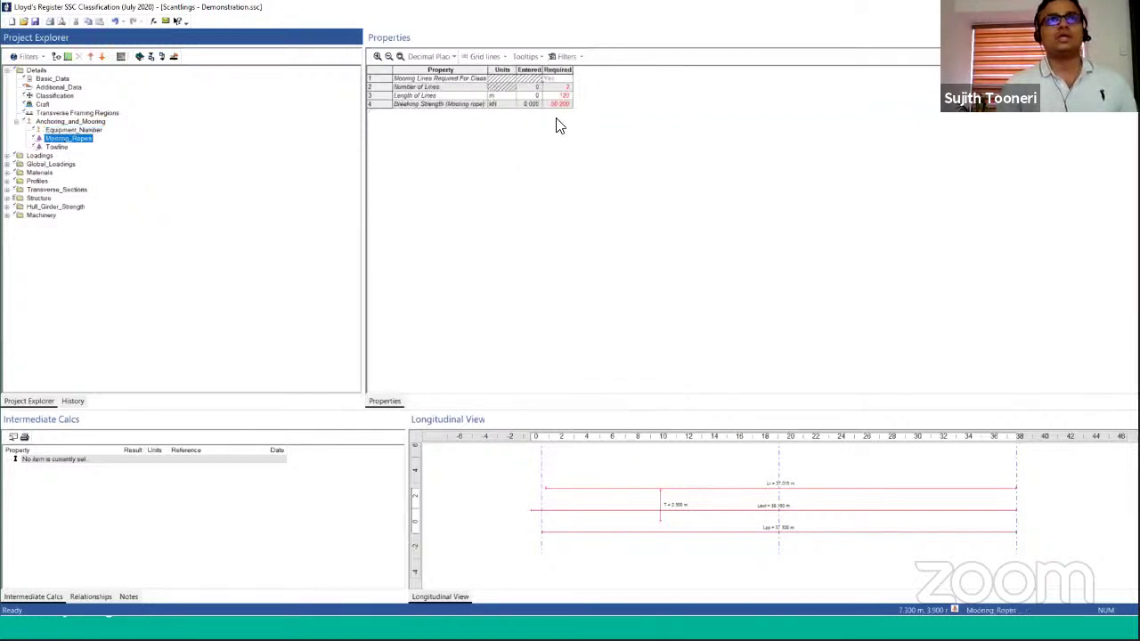
click(64, 130)
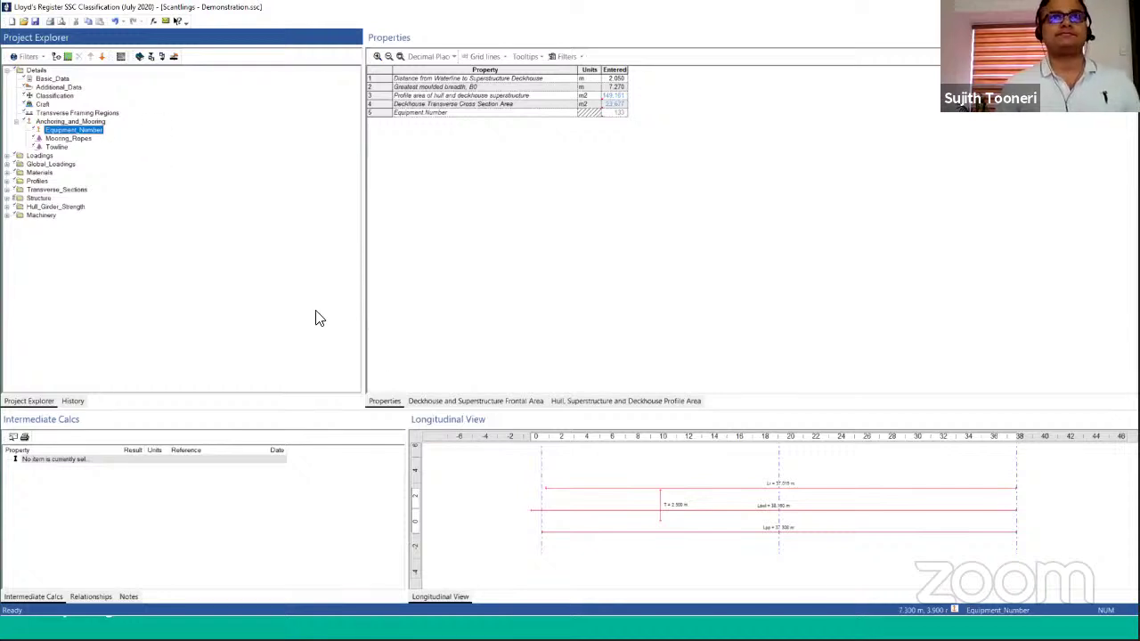
click(59, 146)
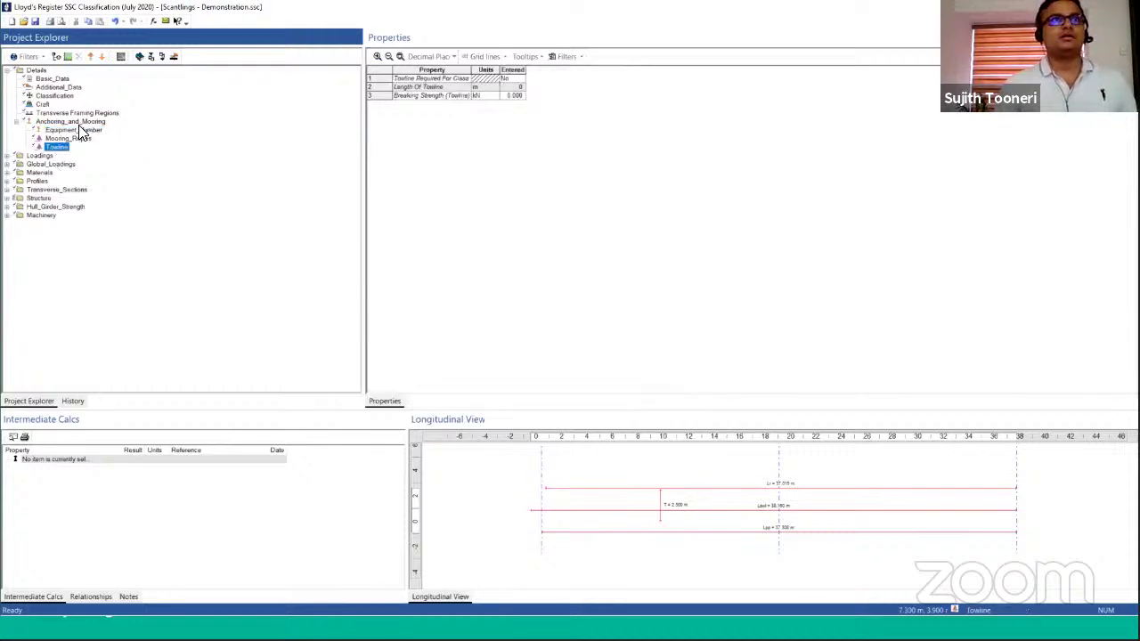
right_click(78, 129)
click(256, 101)
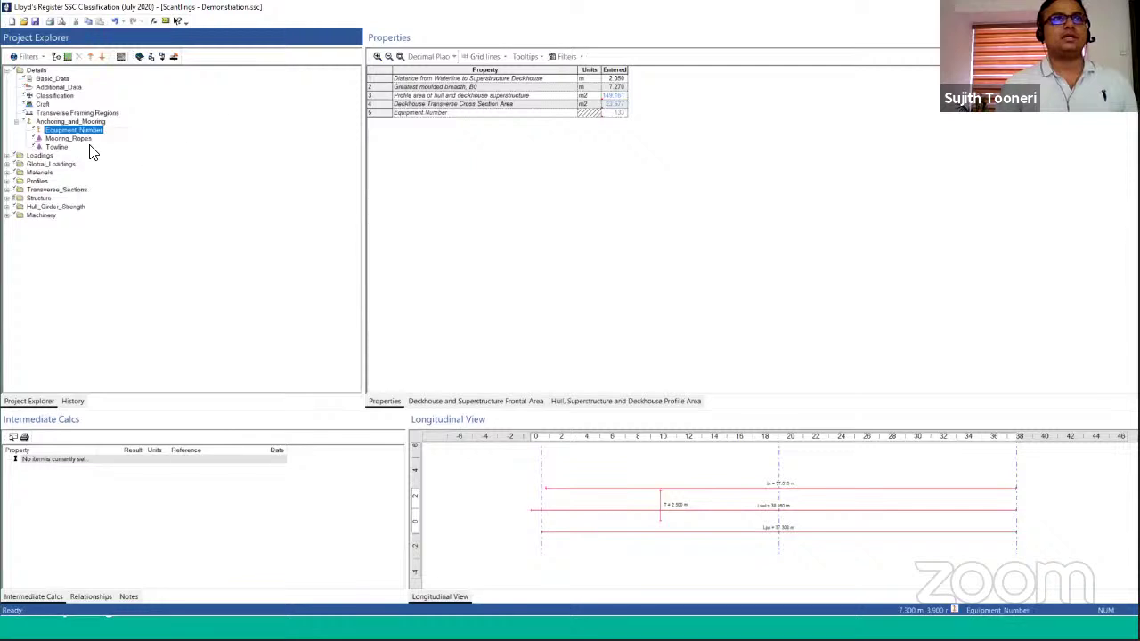
click(58, 147)
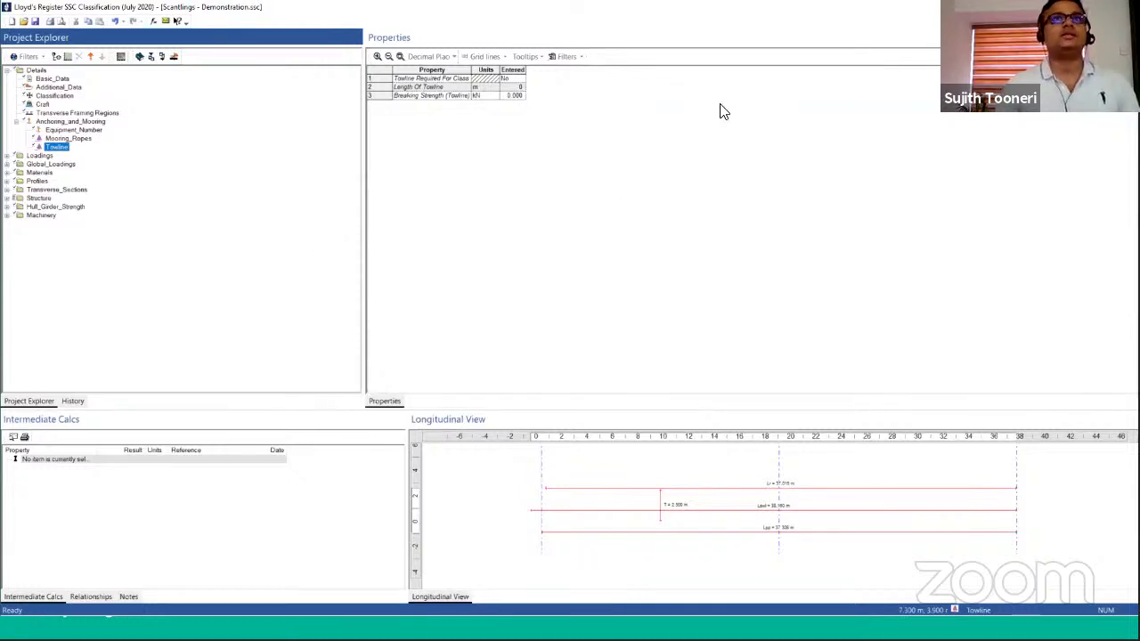
click(444, 94)
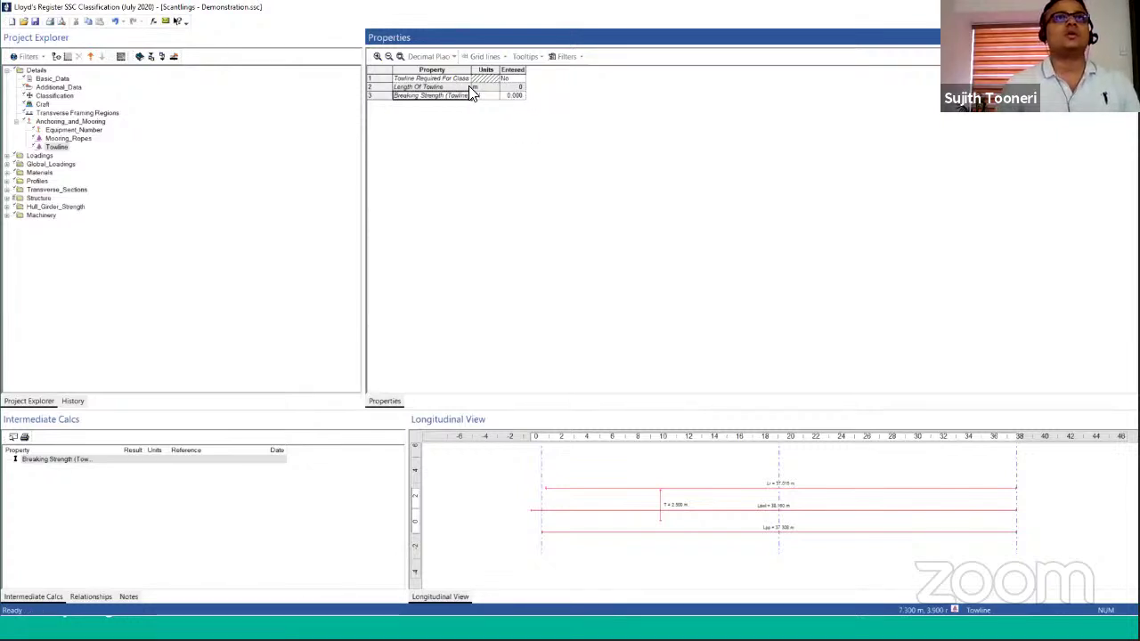
click(86, 150)
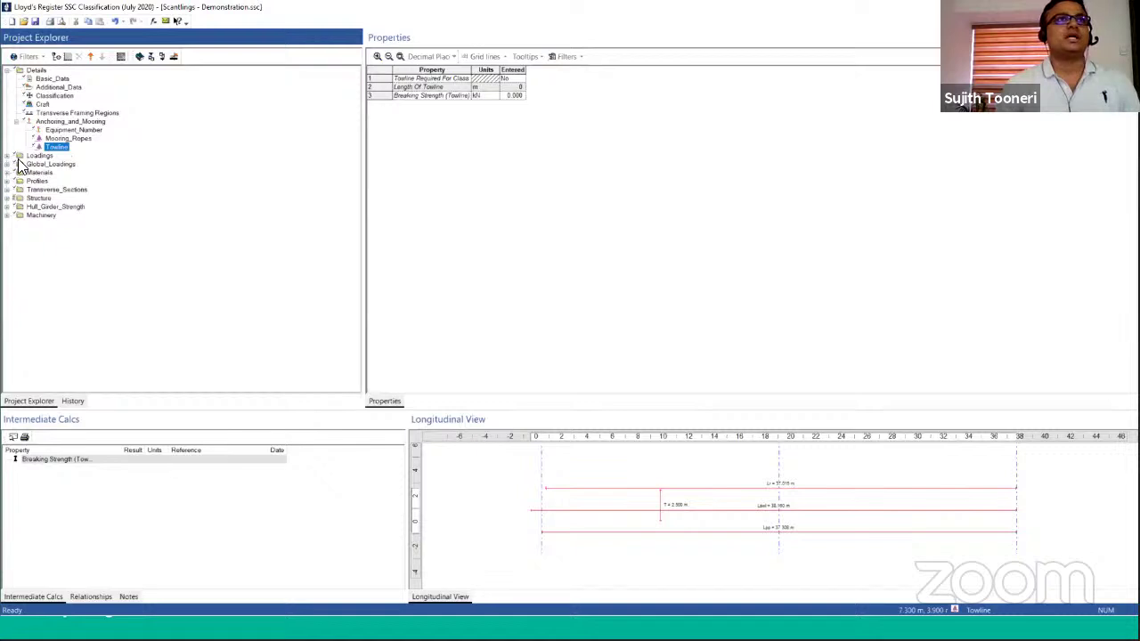
Step: Open Loading_Conditions under Loadings and examine its running trim angle, operational height, air gap, maximum waterline breadth and LCG entries
click(7, 156)
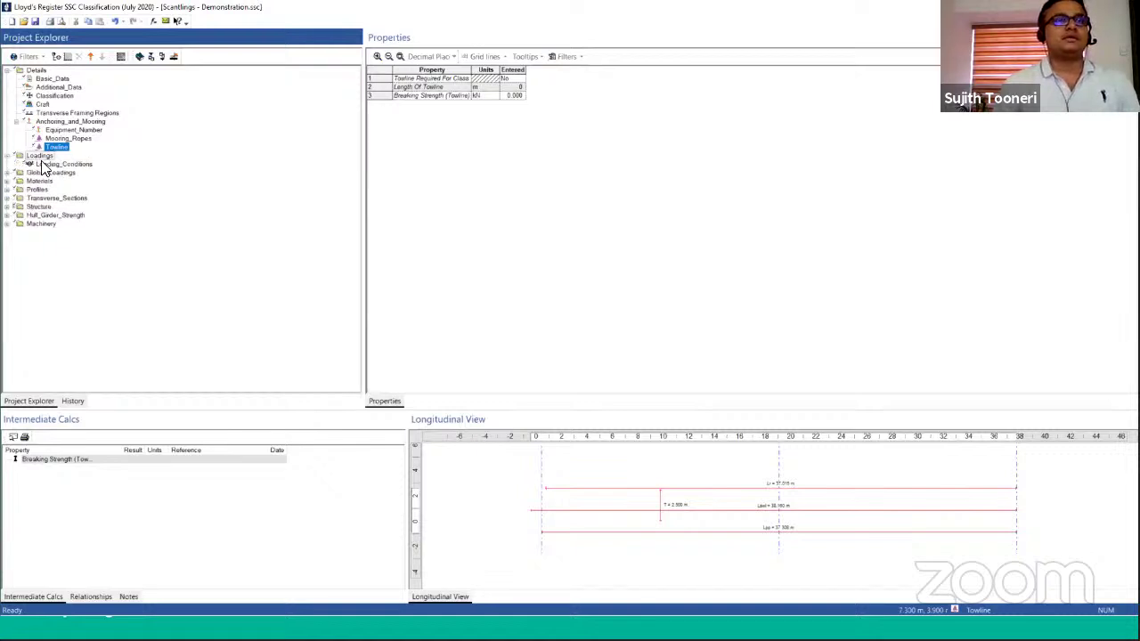
click(42, 166)
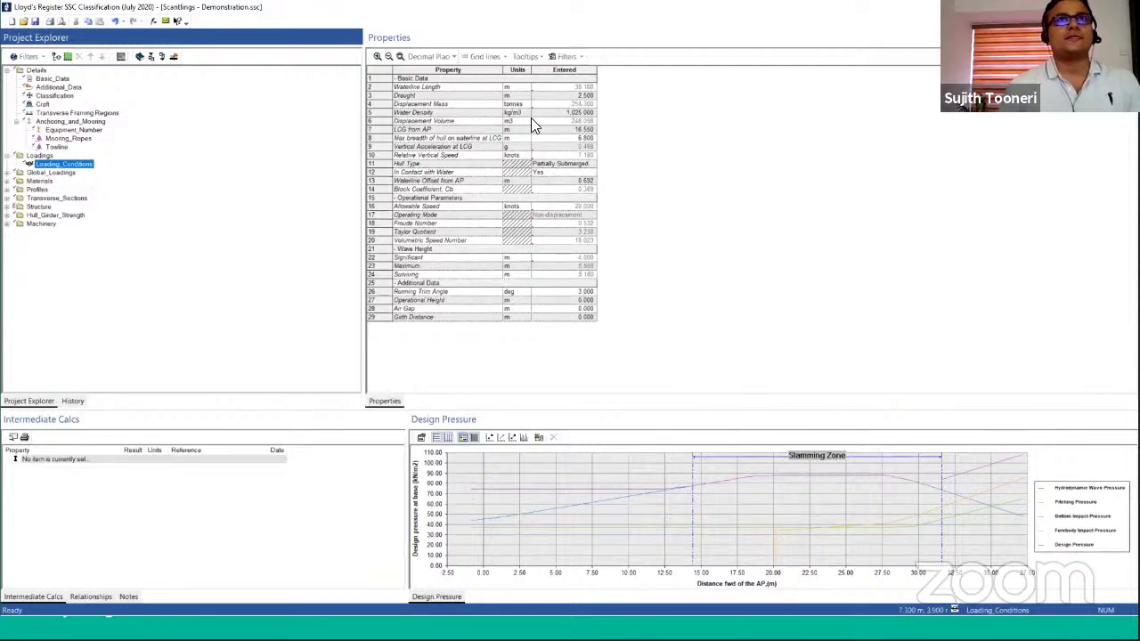
click(571, 293)
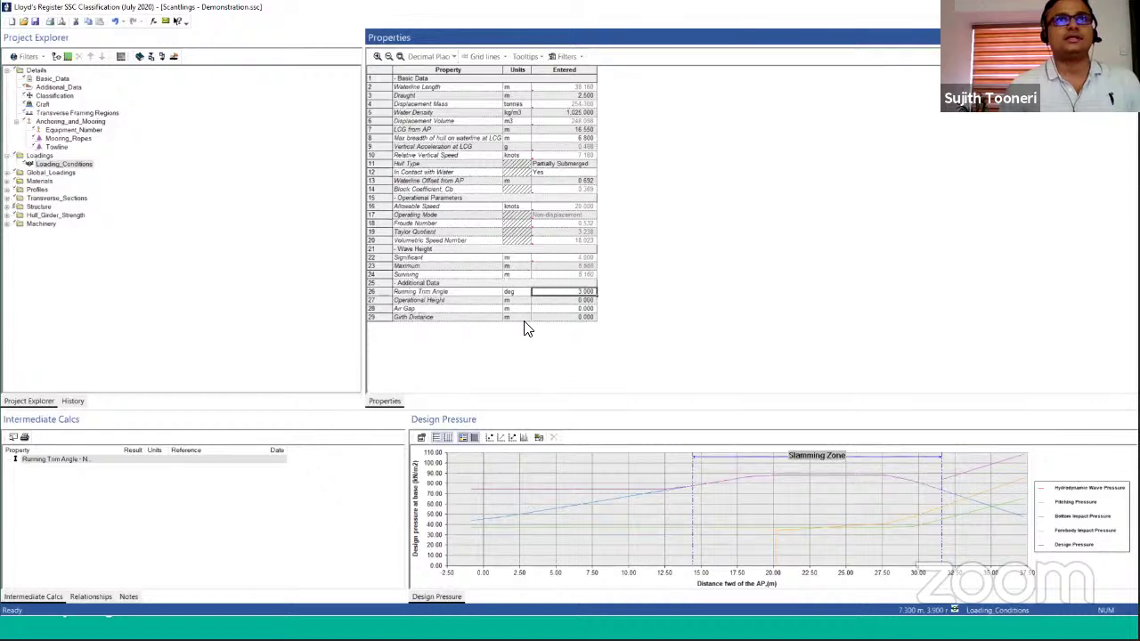
click(437, 301)
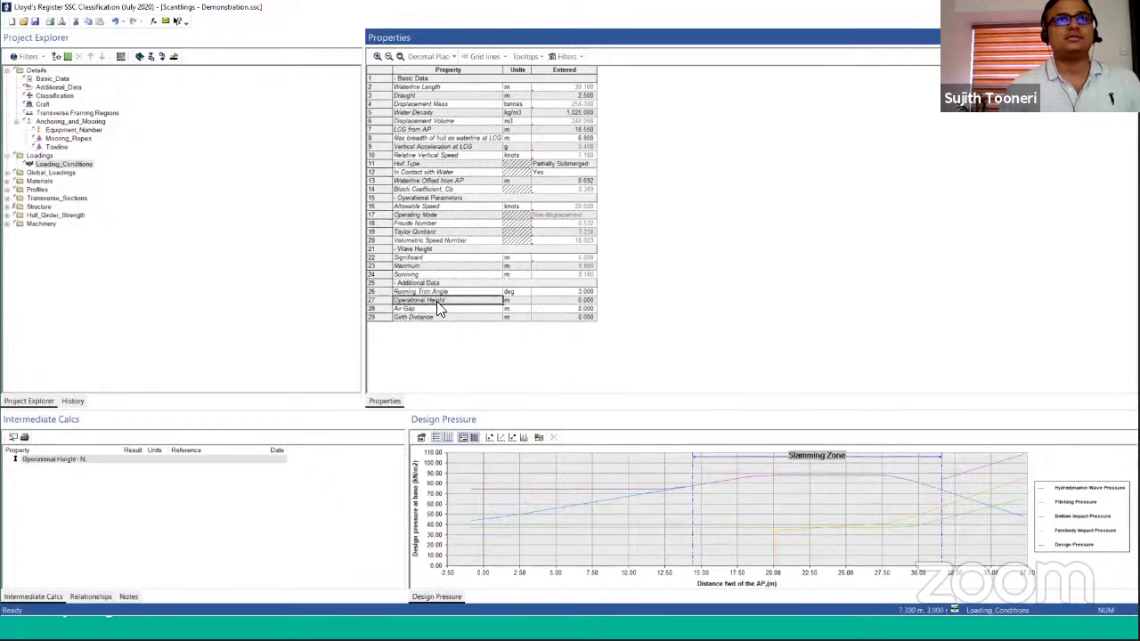
click(566, 309)
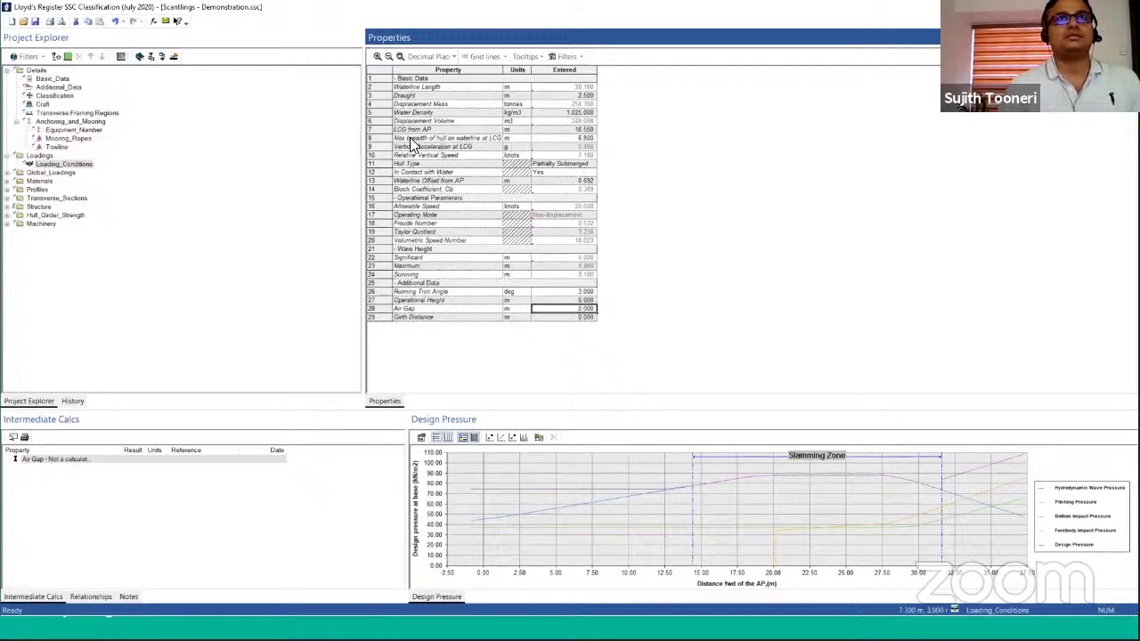
click(540, 140)
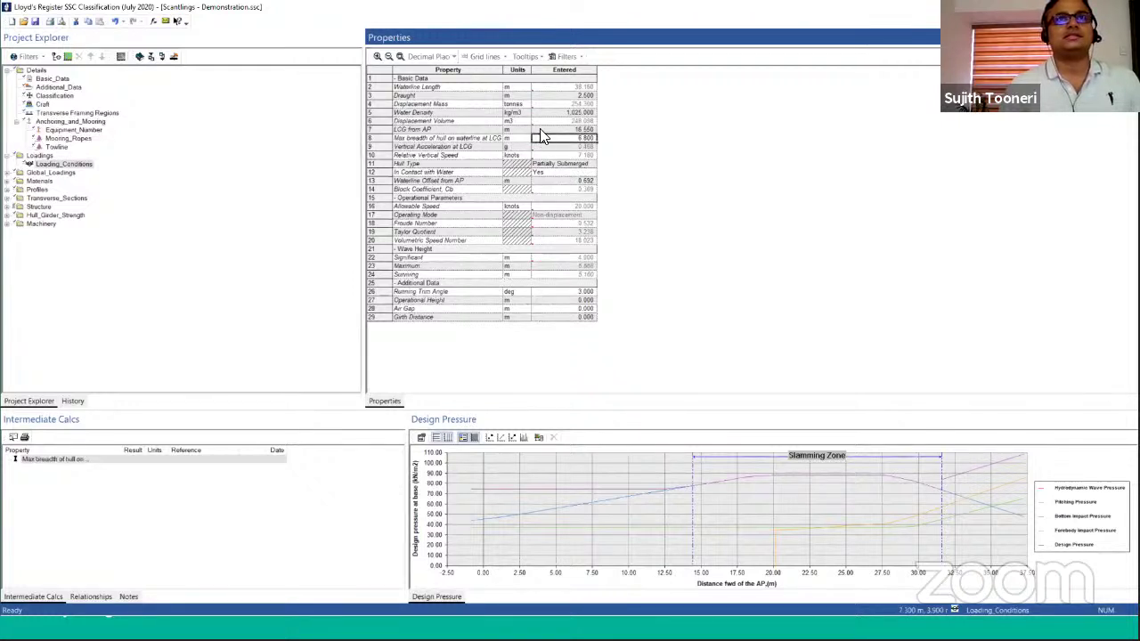
click(540, 130)
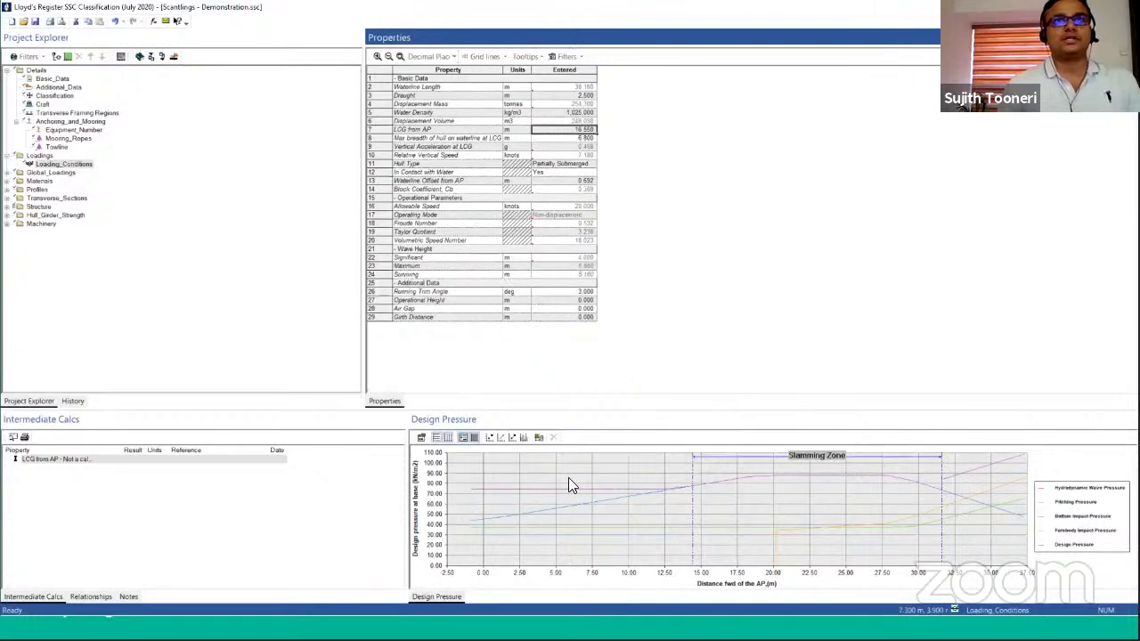
Step: Enlarge the Design Pressure chart vertically and examine its pressure curves and slamming zone
click(765, 454)
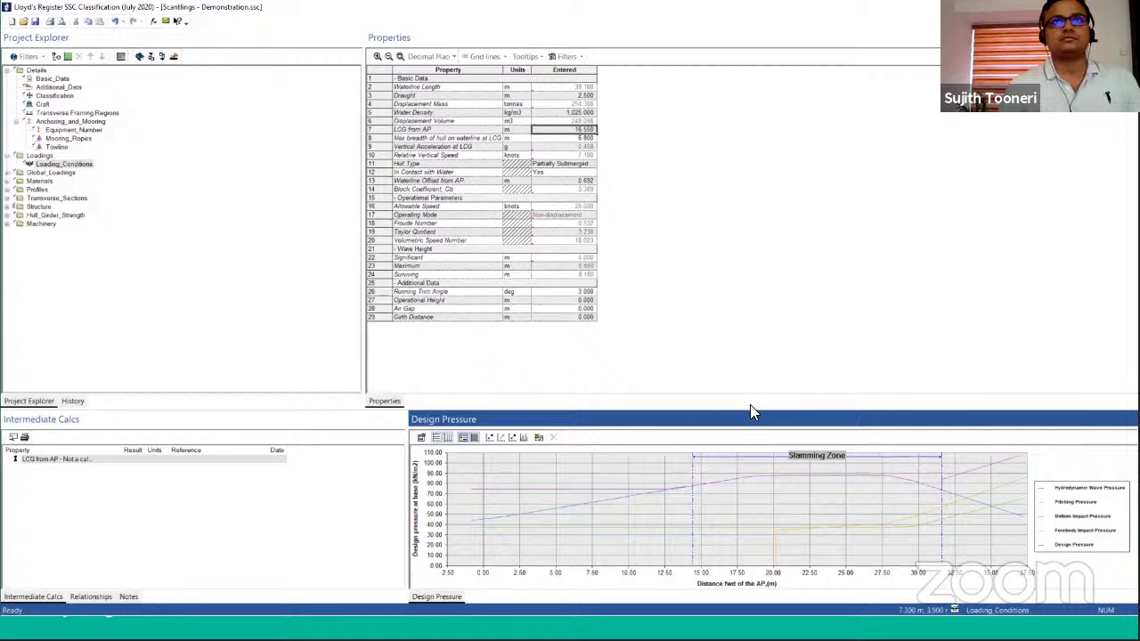
drag(750, 411, 726, 384)
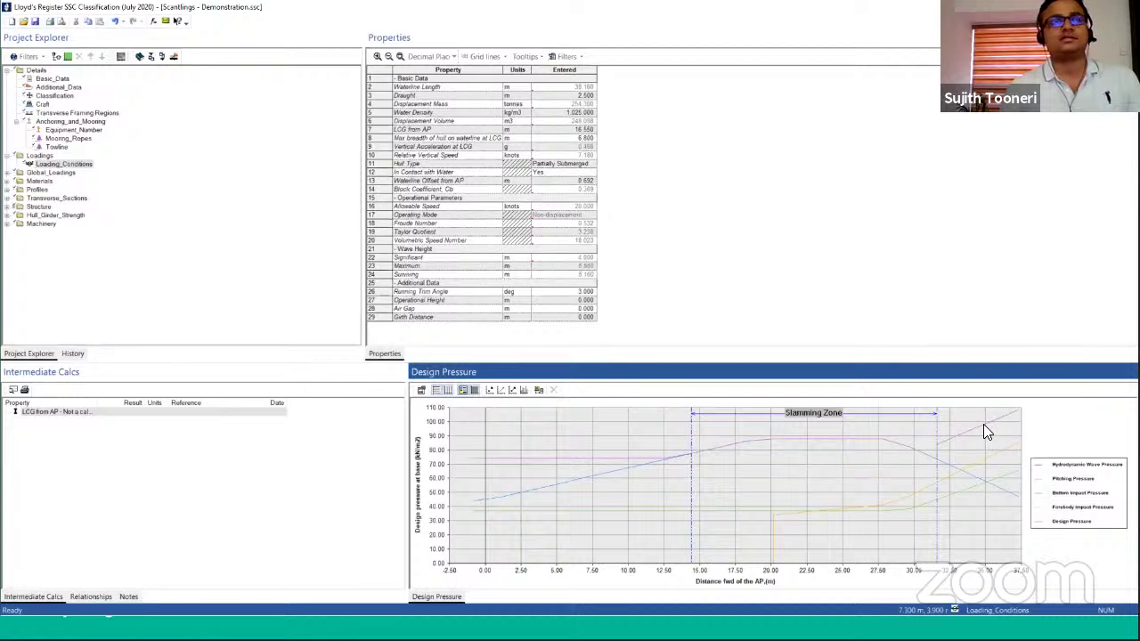
click(651, 274)
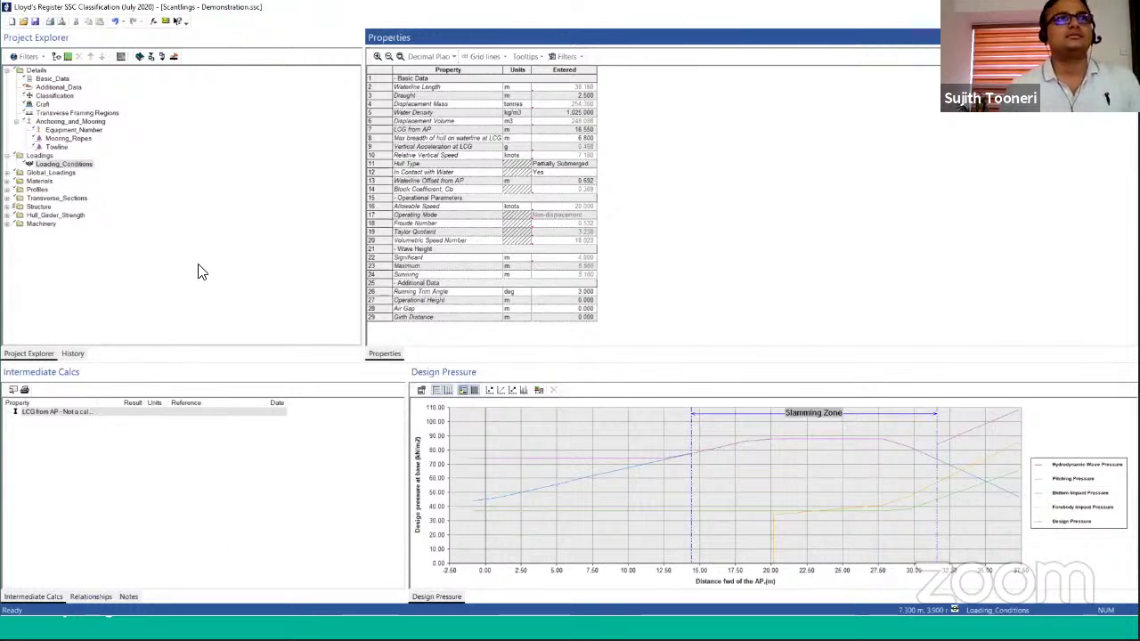
Step: Expand Global_Loadings and its Still_Water_Loading_Conditions, and review the Still_Water_Loading global loads table
click(5, 179)
double_click(51, 171)
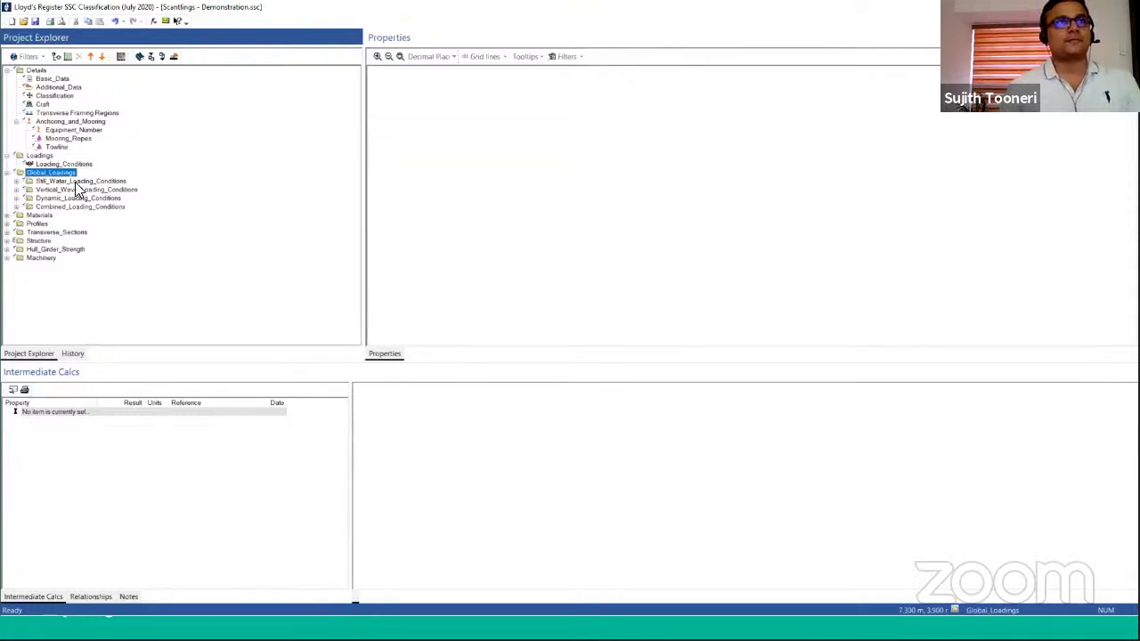
double_click(73, 180)
click(73, 189)
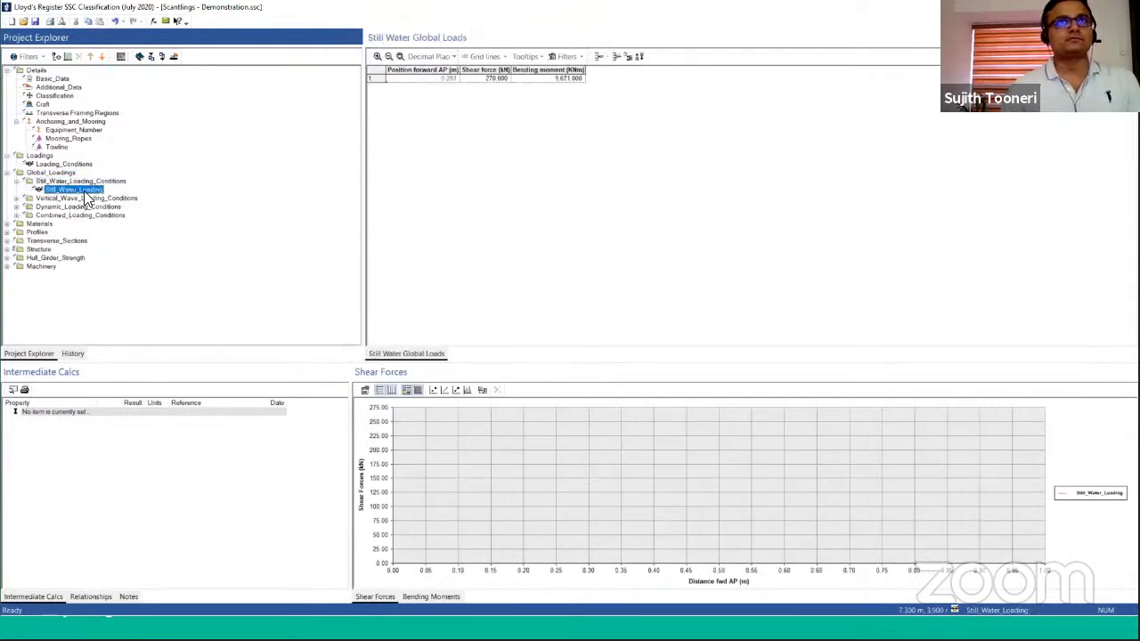
click(547, 197)
Step: Expand Vertical_Wave_Loading_Conditions and review the Vertical_Wave_Loading properties and its sagging wave loading table
click(89, 219)
double_click(48, 199)
click(70, 207)
click(548, 223)
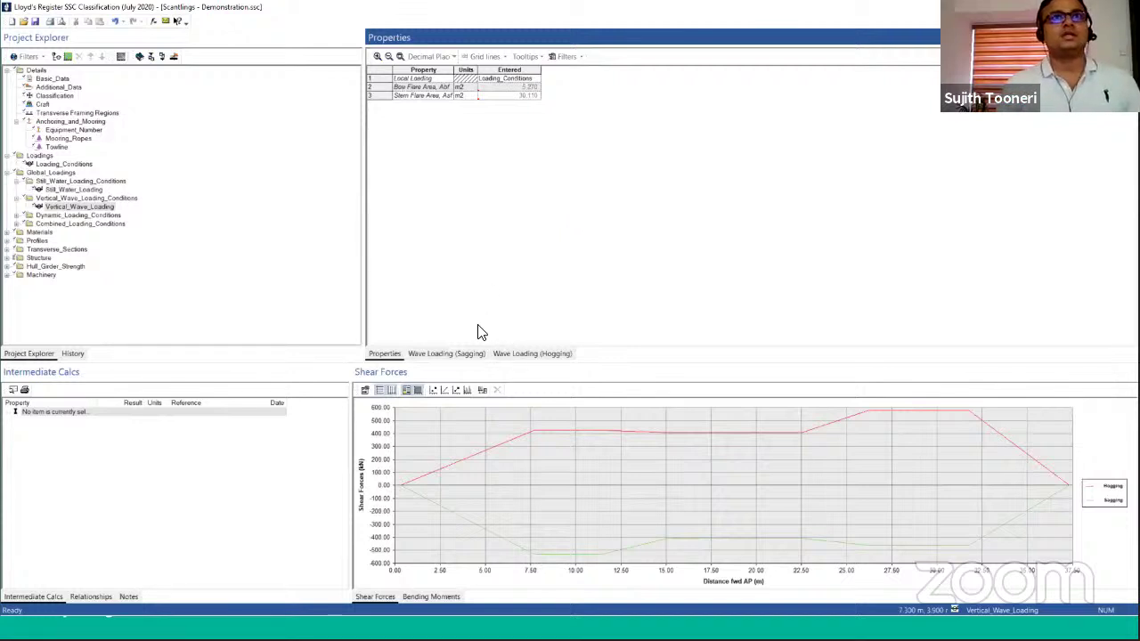
click(450, 354)
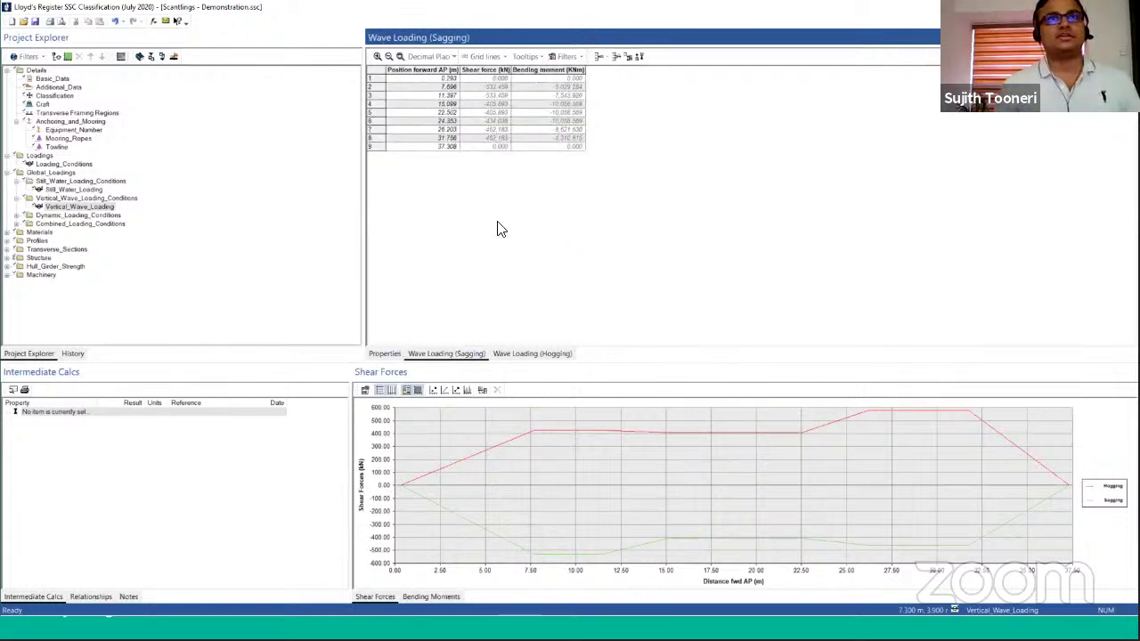
click(381, 354)
click(439, 354)
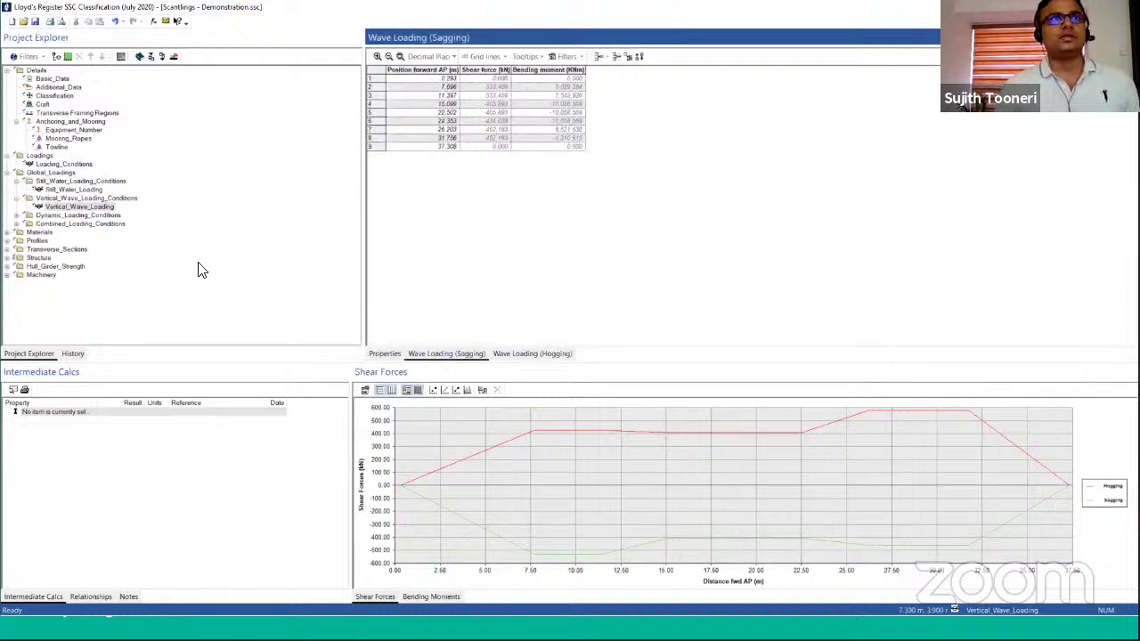
Step: Return to the Still_Water_Loading table and inspect its shear force entry
click(143, 239)
click(78, 189)
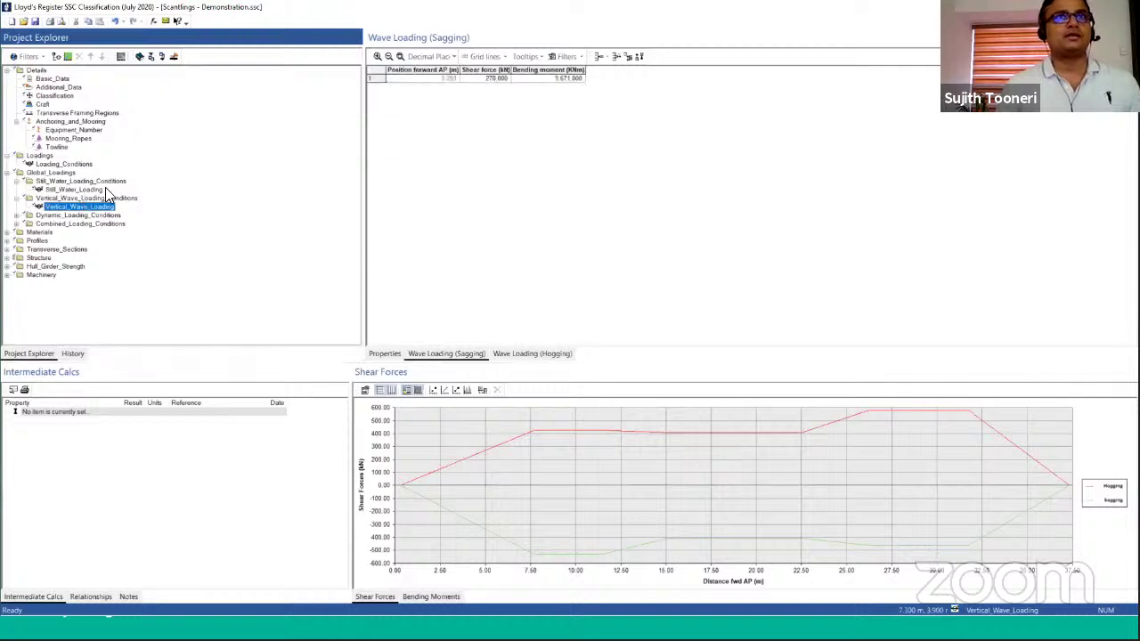
click(494, 80)
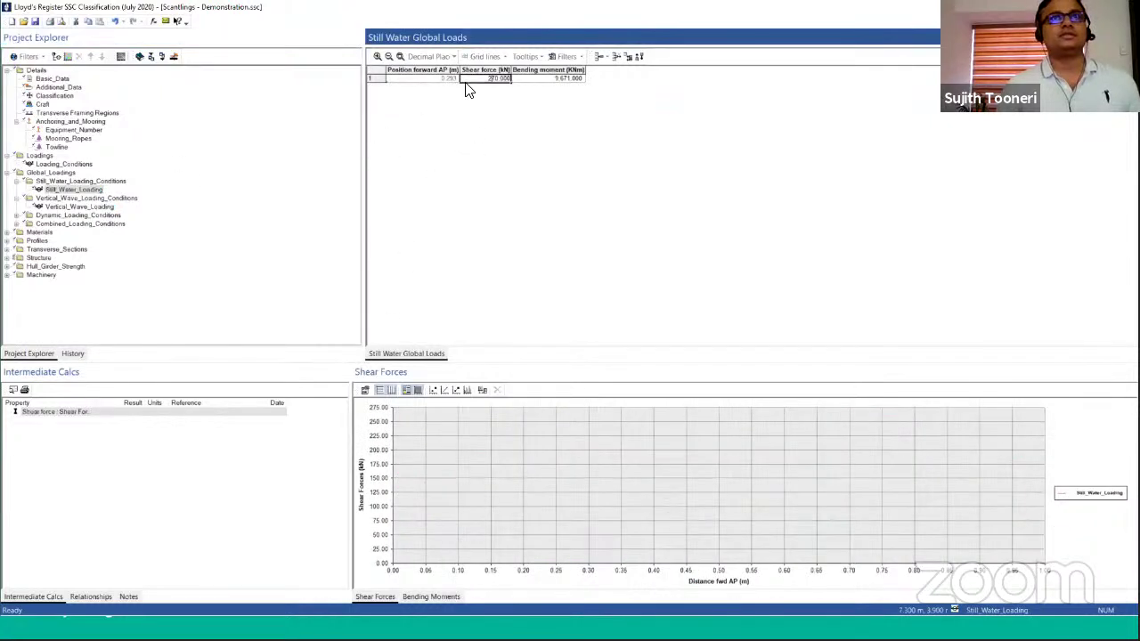
Step: Inspect the Still_Water_Loading position and bending moment entries, and compare them with the Vertical_Wave_Loading sagging table
click(433, 80)
click(537, 81)
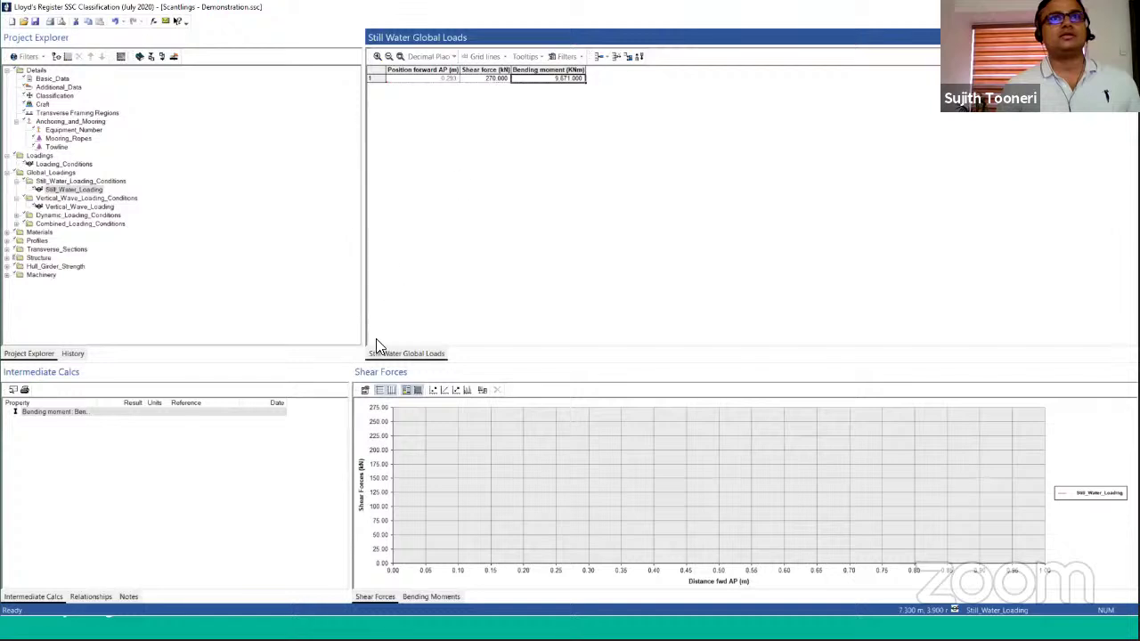
click(71, 208)
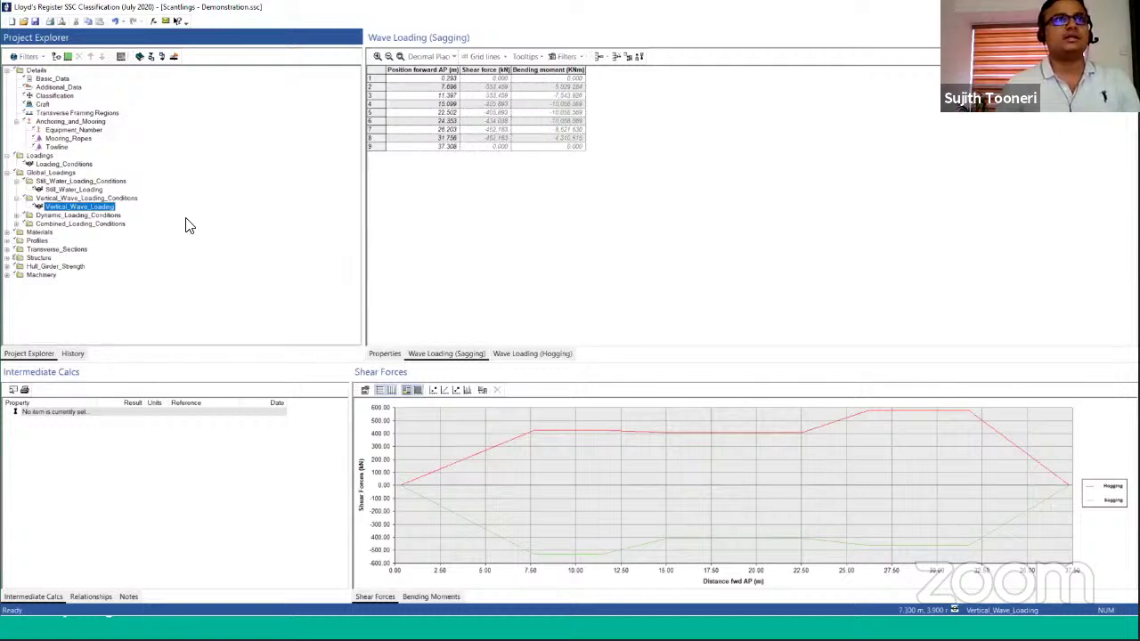
click(71, 190)
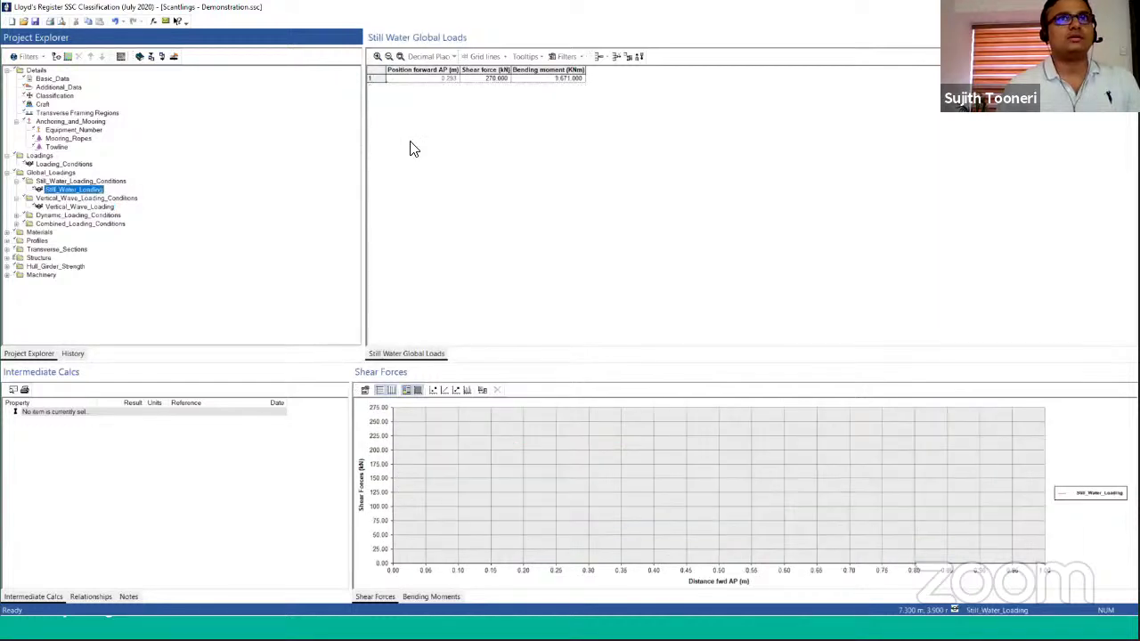
Step: Expand Combined_Loading_Conditions and inspect the Vertical Wave and Dynamic loading choices in the Combined_Loading properties
double_click(80, 225)
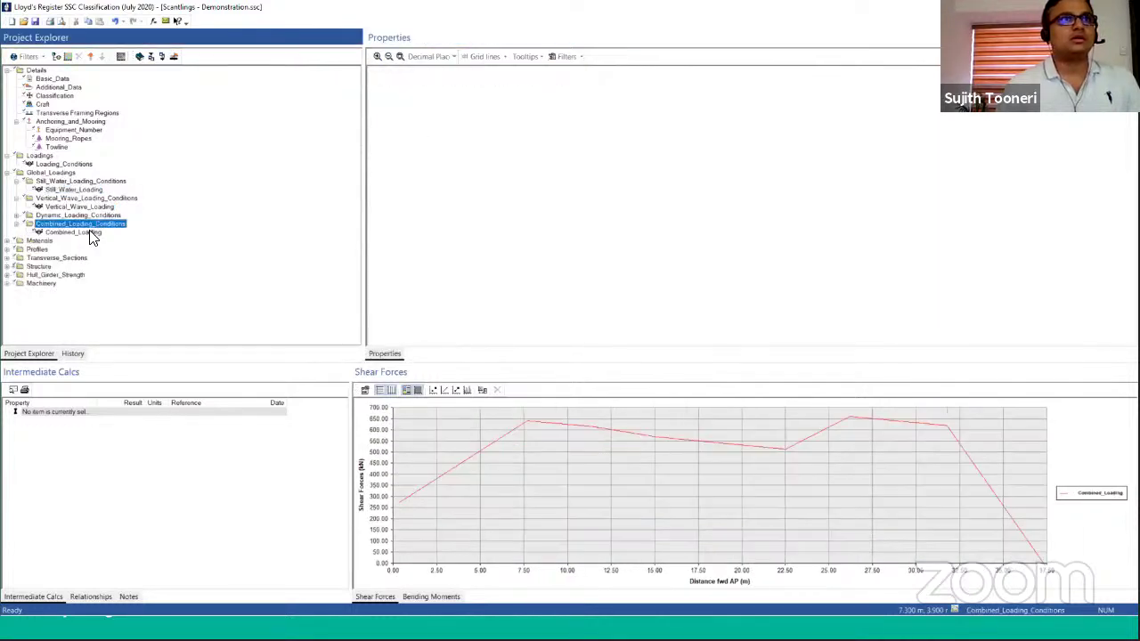
click(90, 233)
click(446, 149)
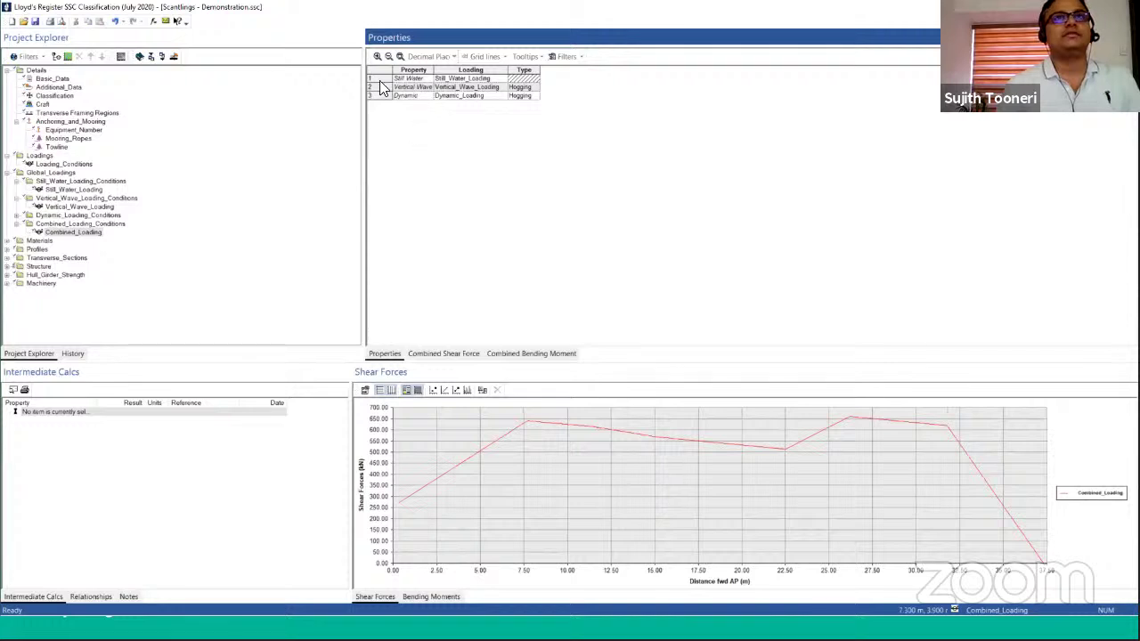
click(499, 86)
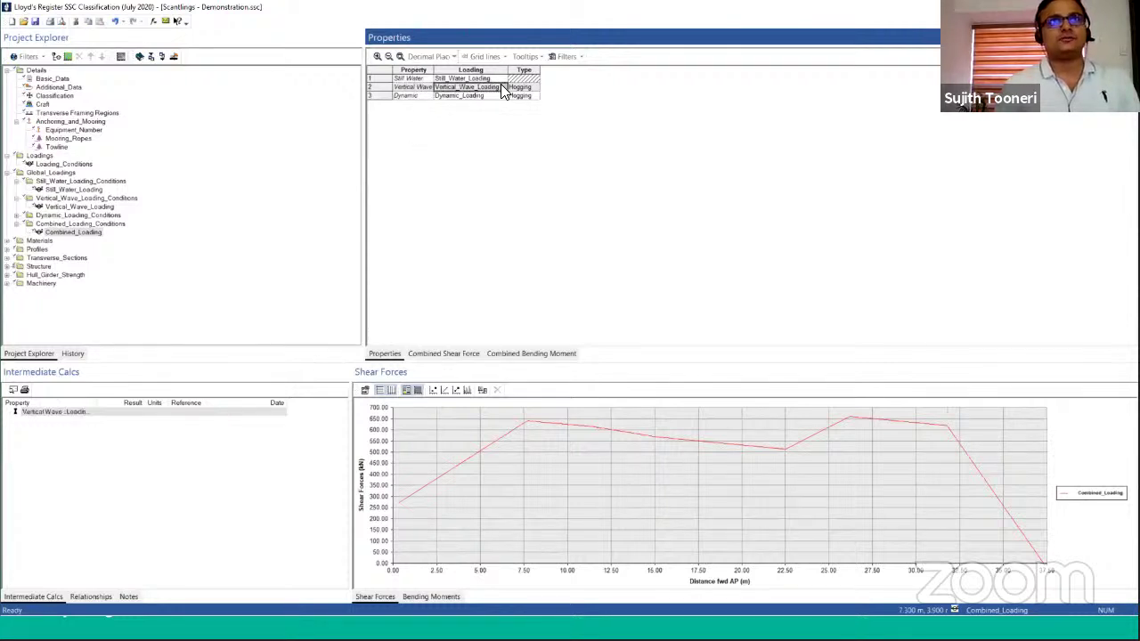
click(504, 87)
click(414, 101)
click(501, 96)
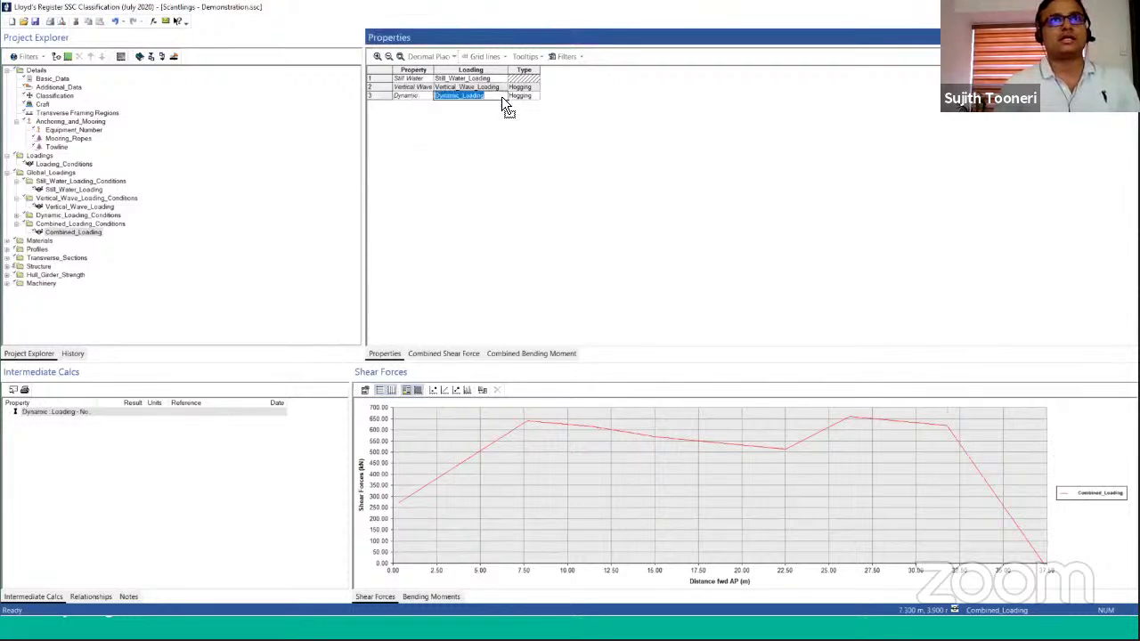
click(501, 97)
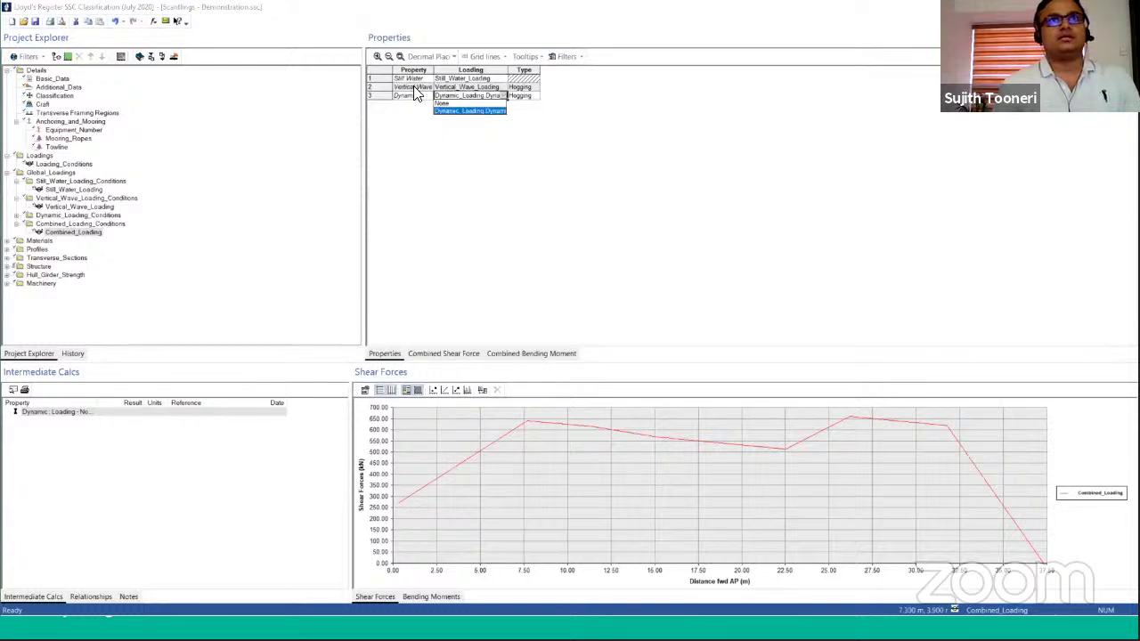
Step: Recheck the Vertical Wave loading choice, and inspect the Still Water loading choice and the Dynamic type for Combined_Loading
click(414, 85)
click(497, 87)
click(497, 86)
click(394, 93)
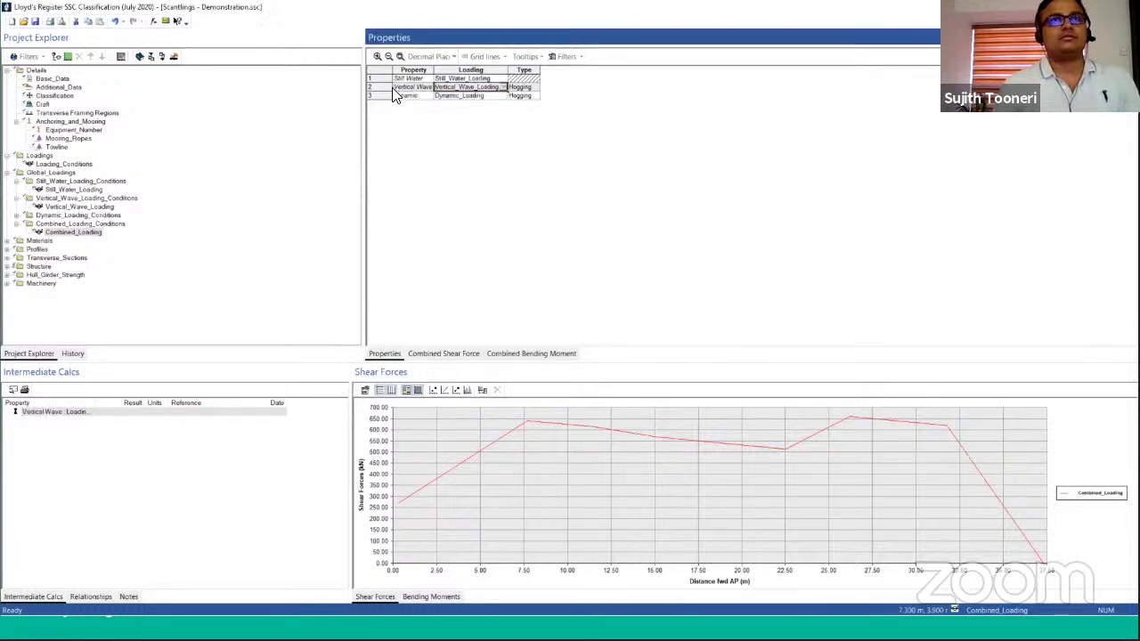
click(499, 77)
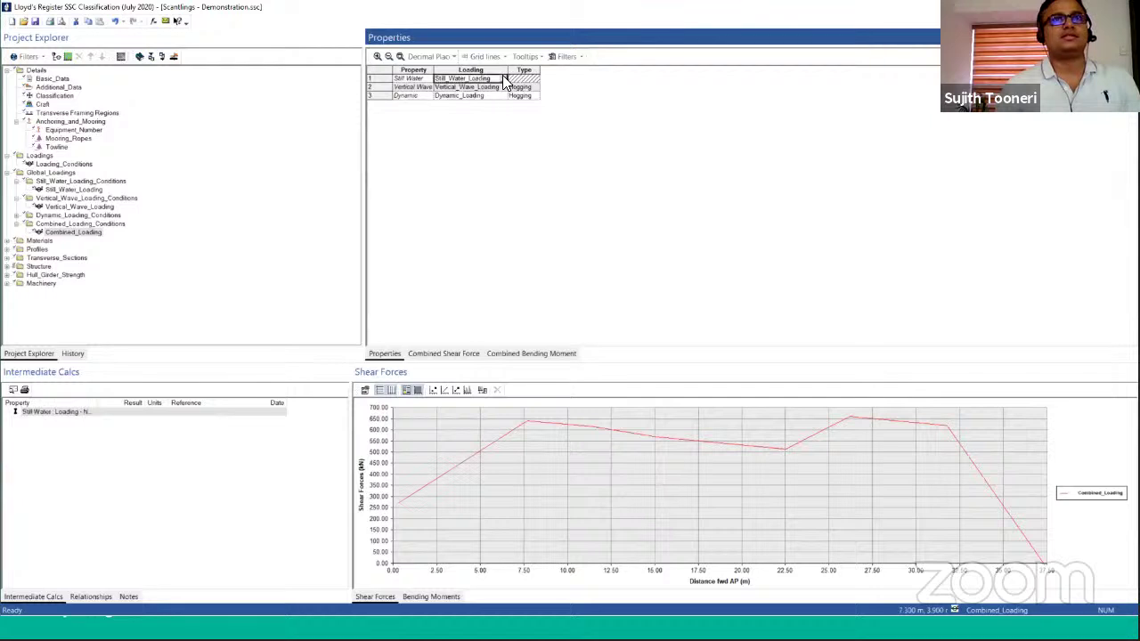
click(503, 77)
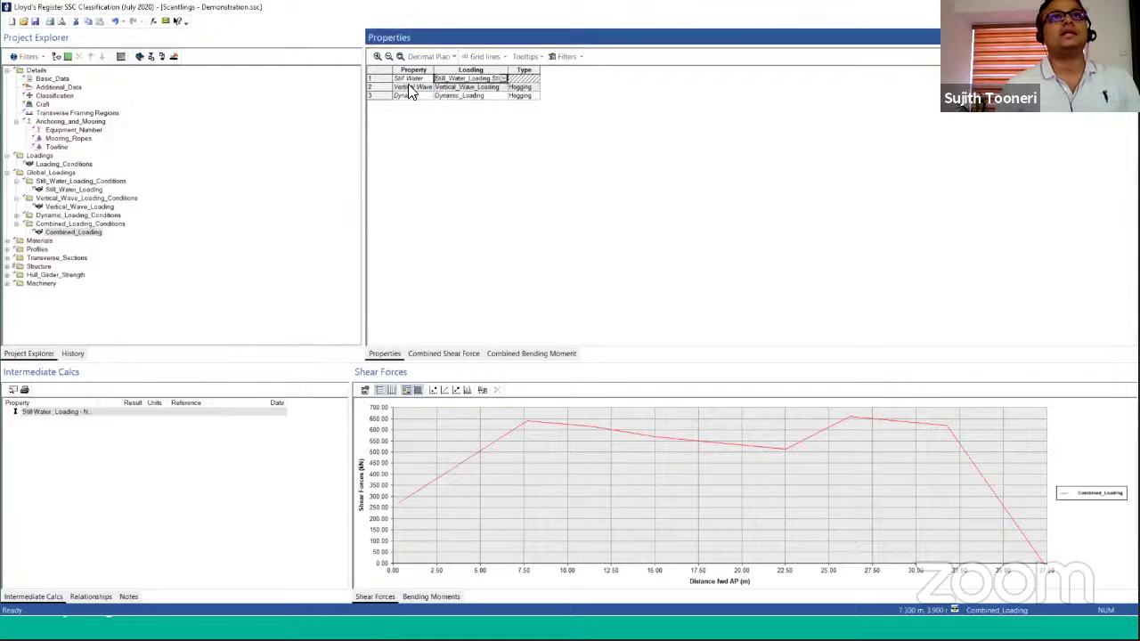
click(524, 95)
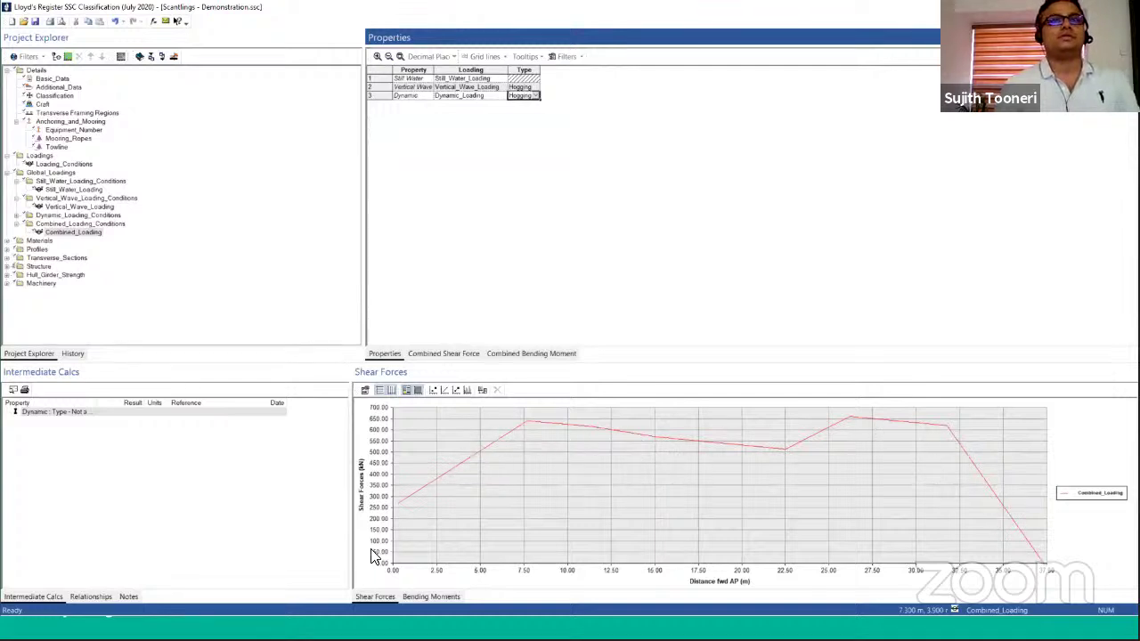
Step: Review the combined shear force and combined bending moment tables of Combined_Loading
click(448, 353)
click(531, 353)
click(226, 230)
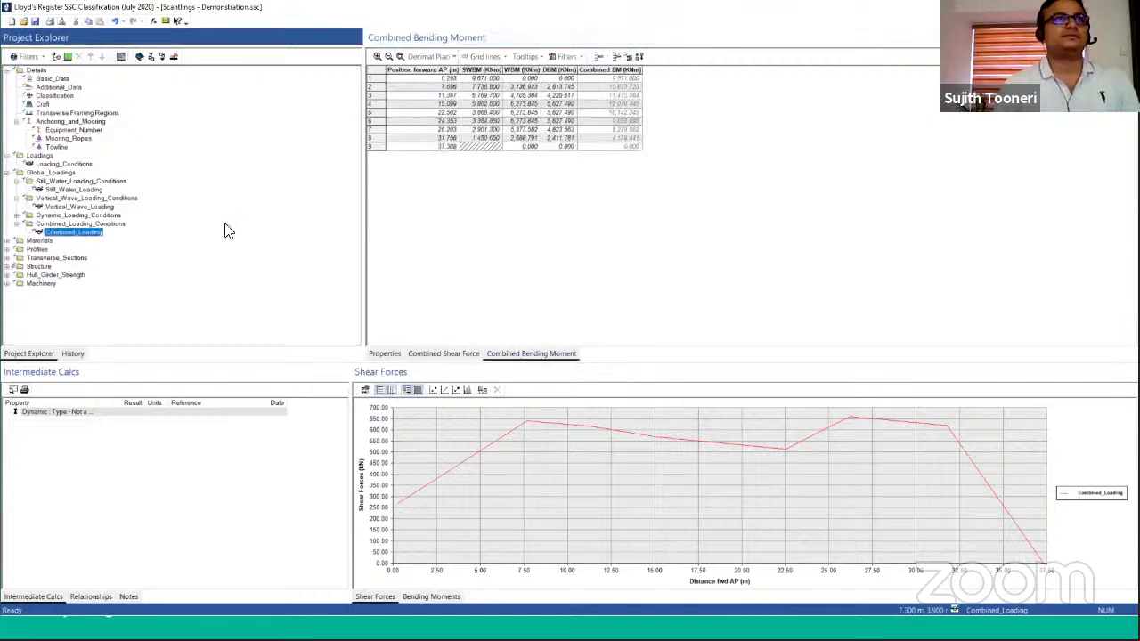
Step: Expand Materials and review the properties of Aluminium 5083 H116, Steel and Aluminium 6082 T6
double_click(39, 240)
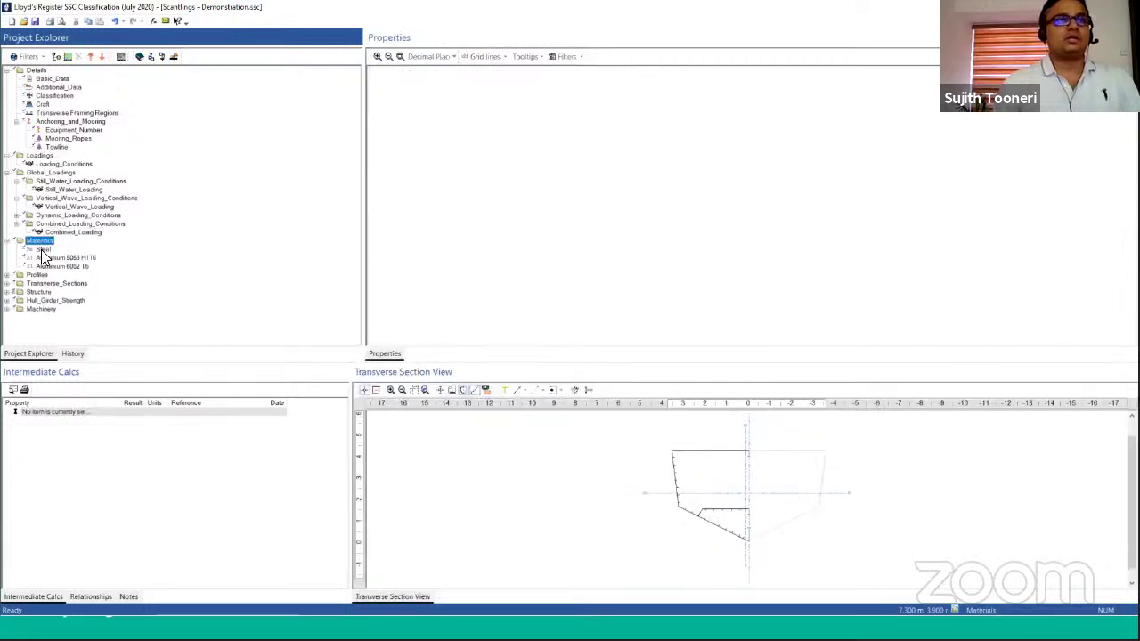
click(64, 257)
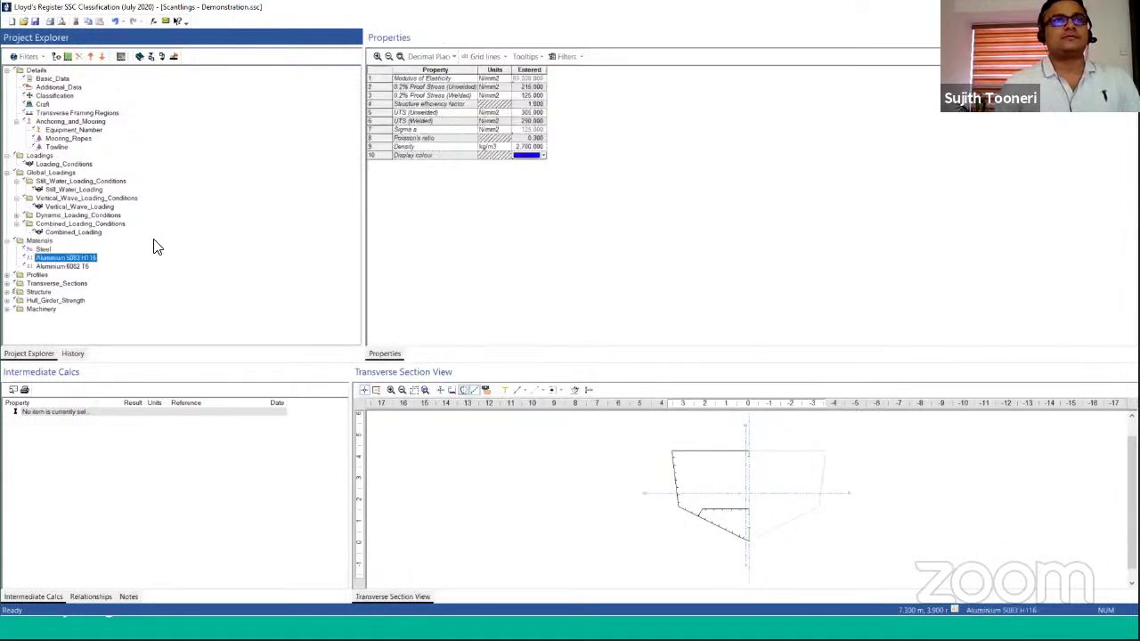
click(43, 250)
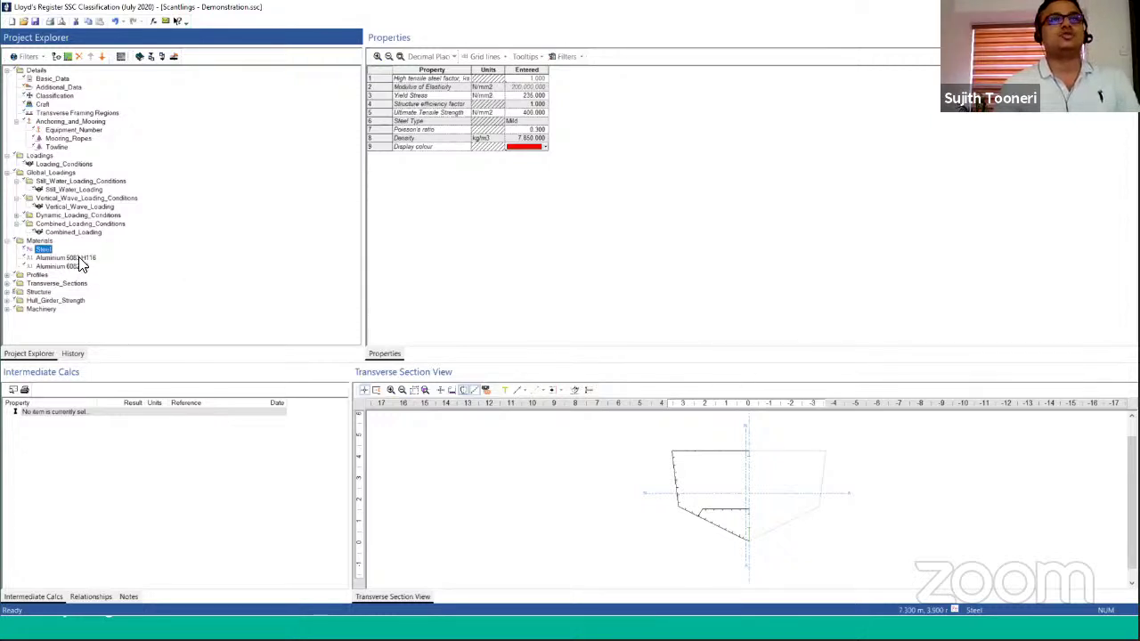
click(79, 265)
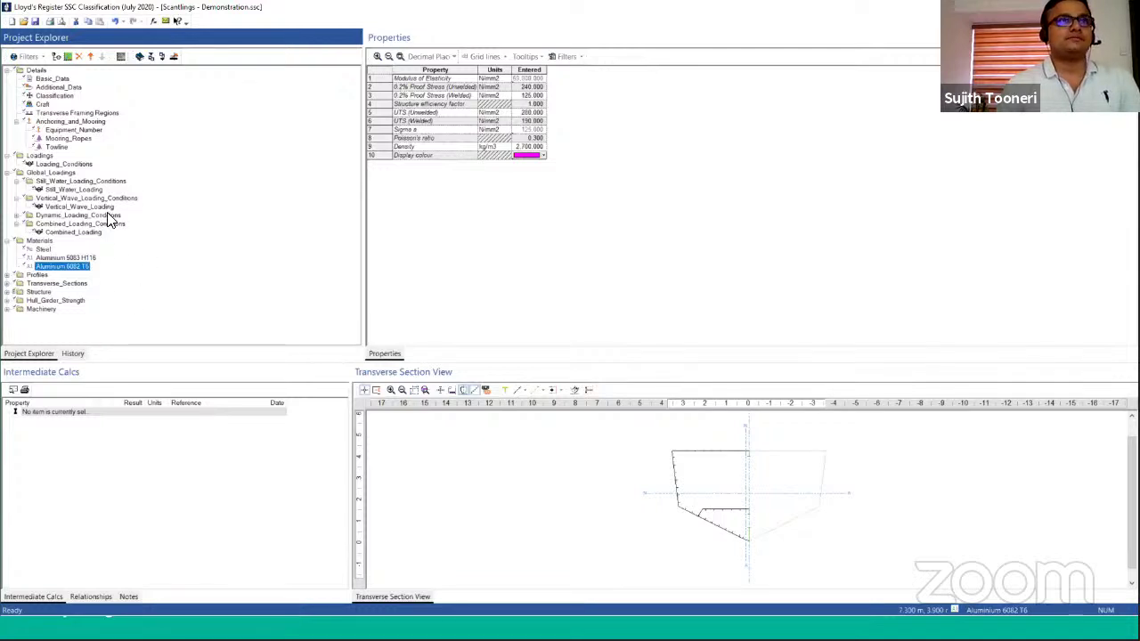
Step: Open the Start Wizard's material selection and browse the available aluminium alloys and steel grades
click(175, 59)
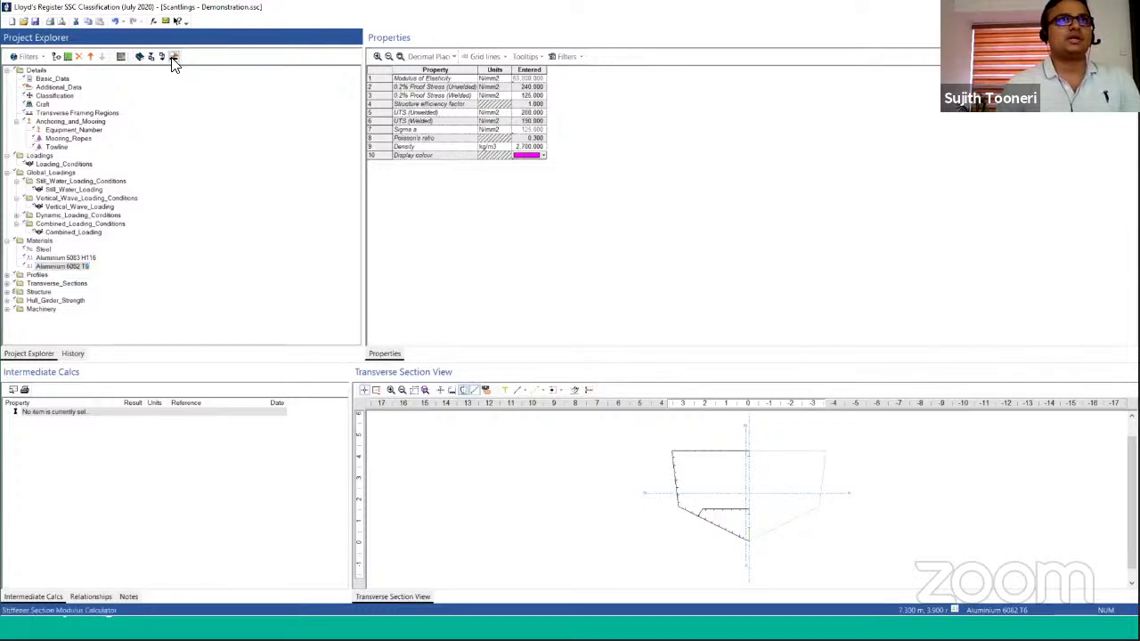
click(727, 163)
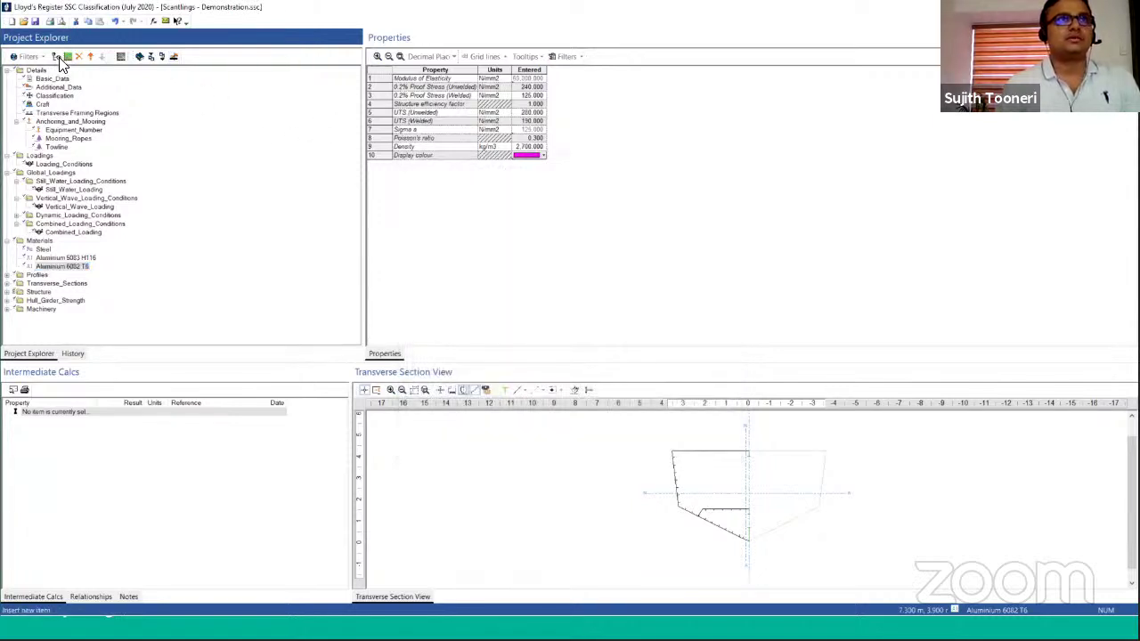
click(140, 65)
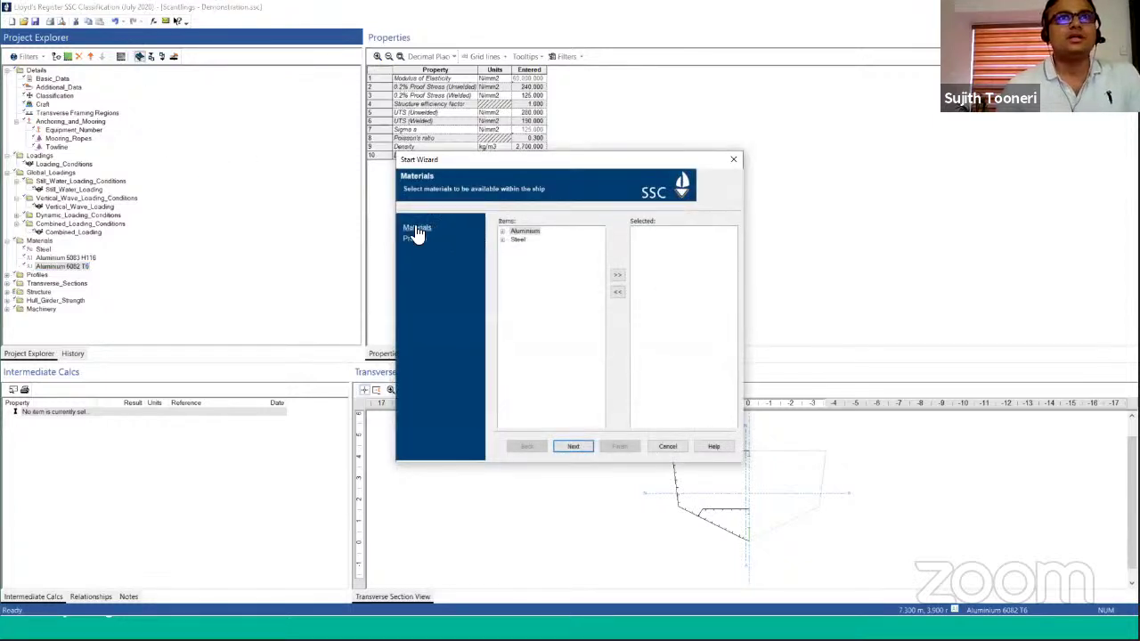
click(503, 233)
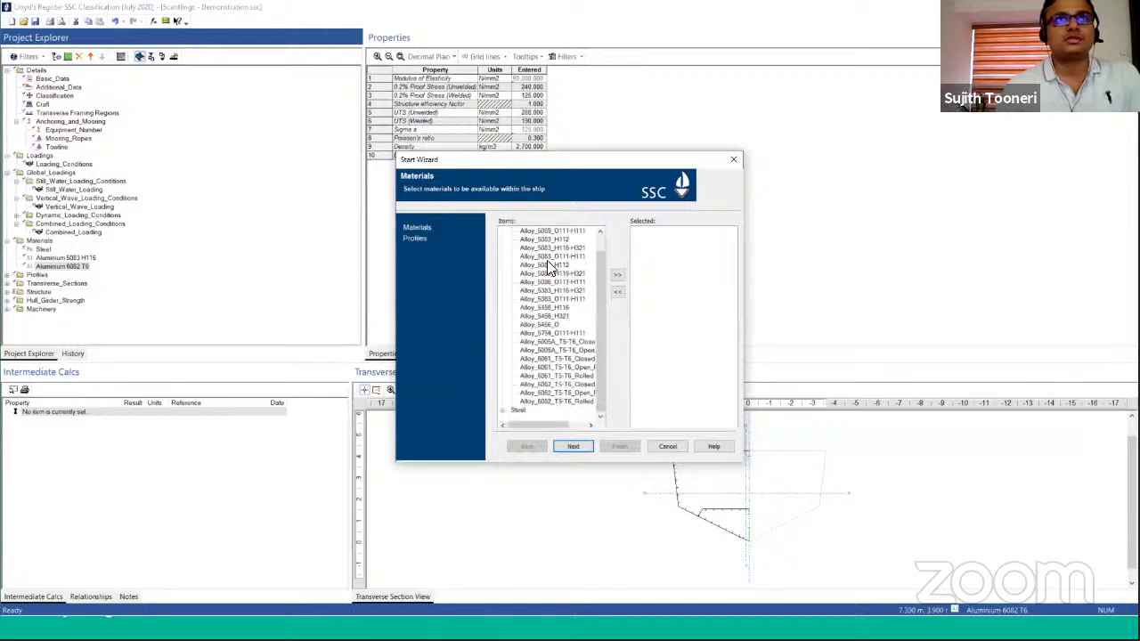
click(502, 231)
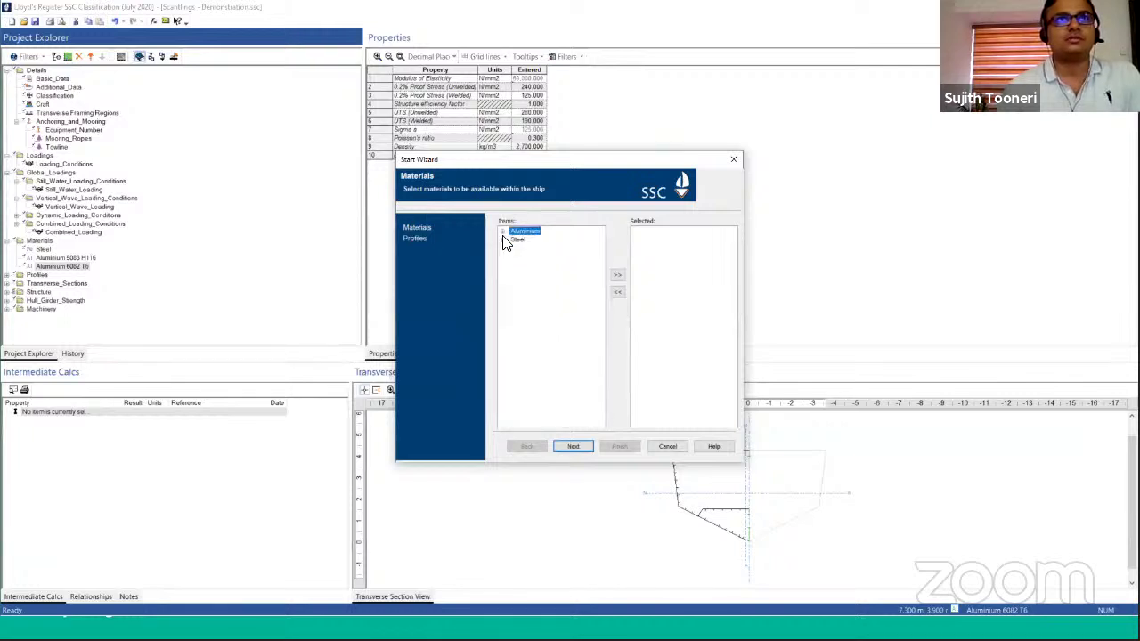
click(502, 239)
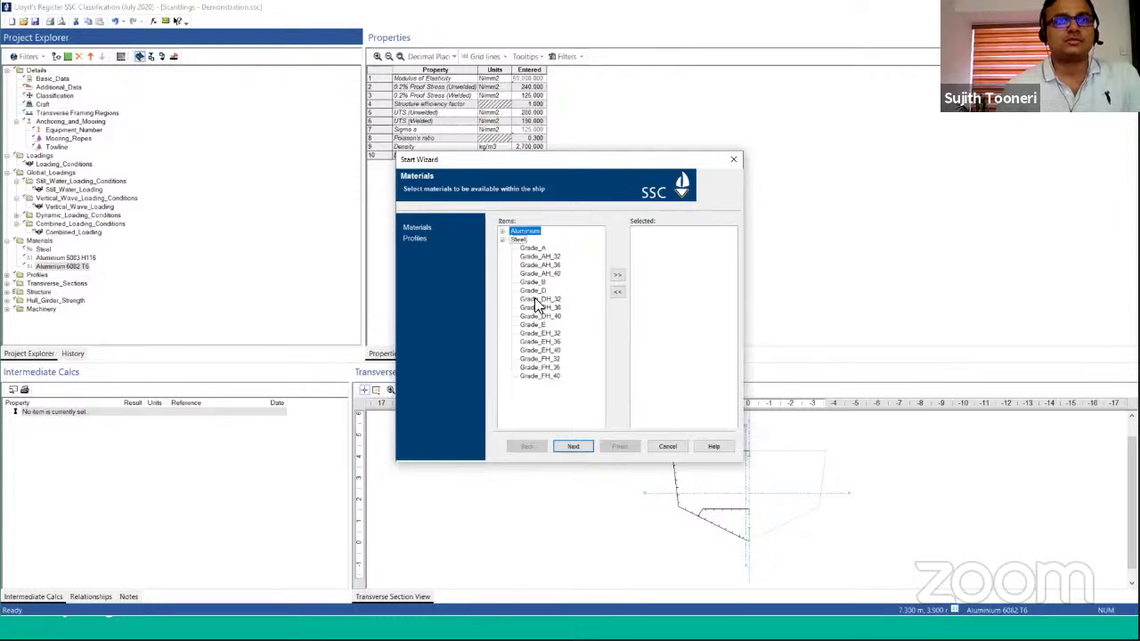
click(502, 239)
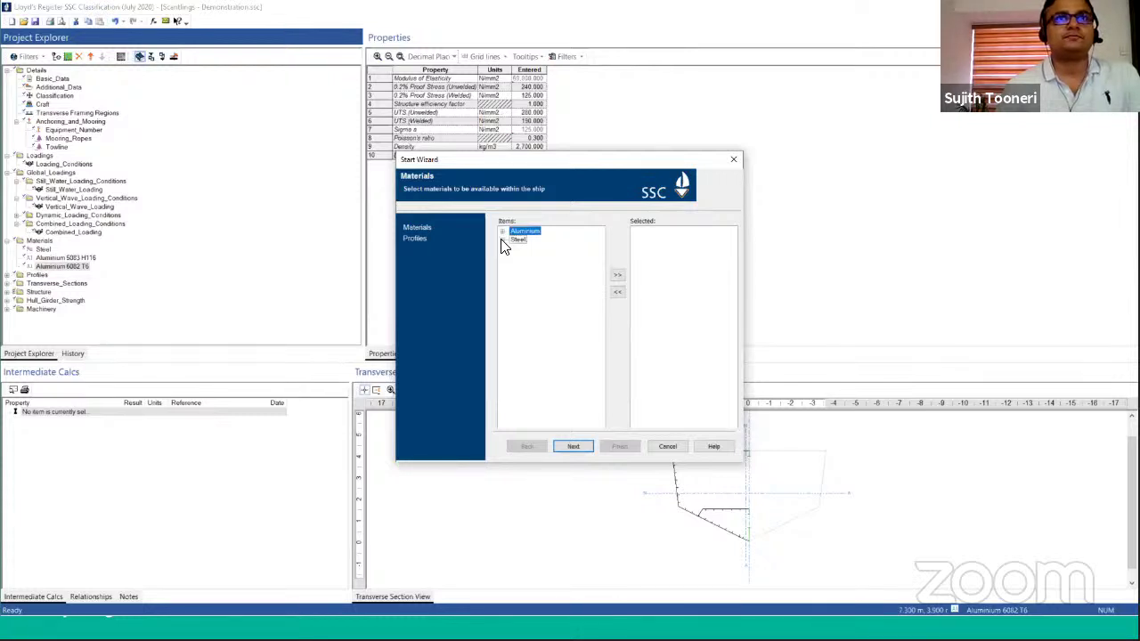
Step: Browse the British Standard UEA sections under FDA in the wizard's profile selection, and close the wizard without adding any
click(426, 240)
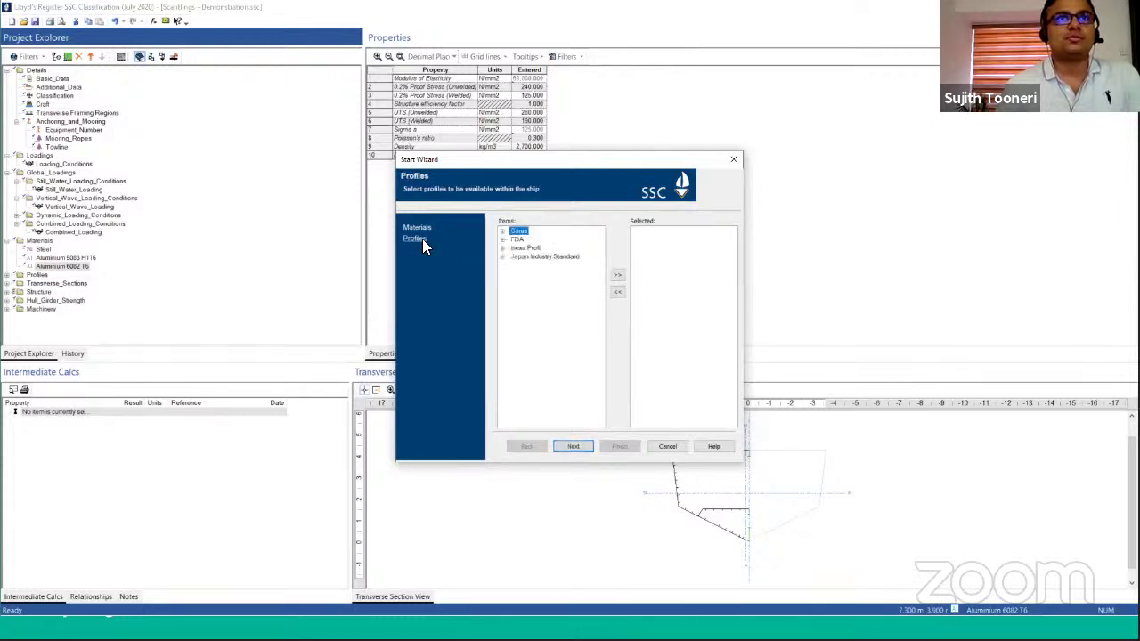
click(503, 239)
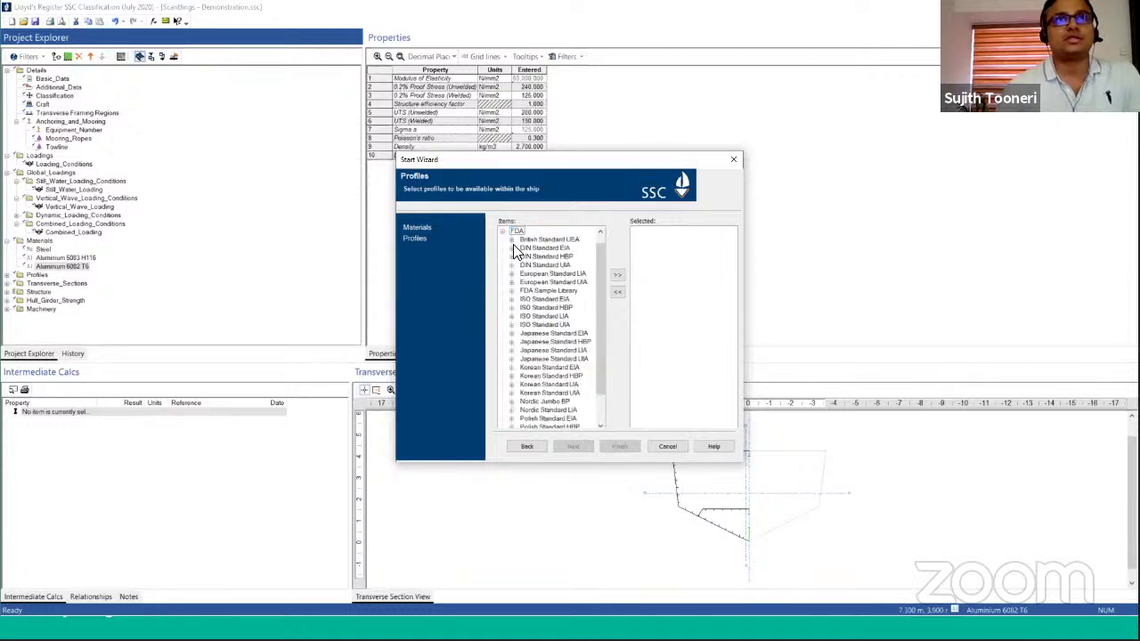
click(510, 241)
click(550, 276)
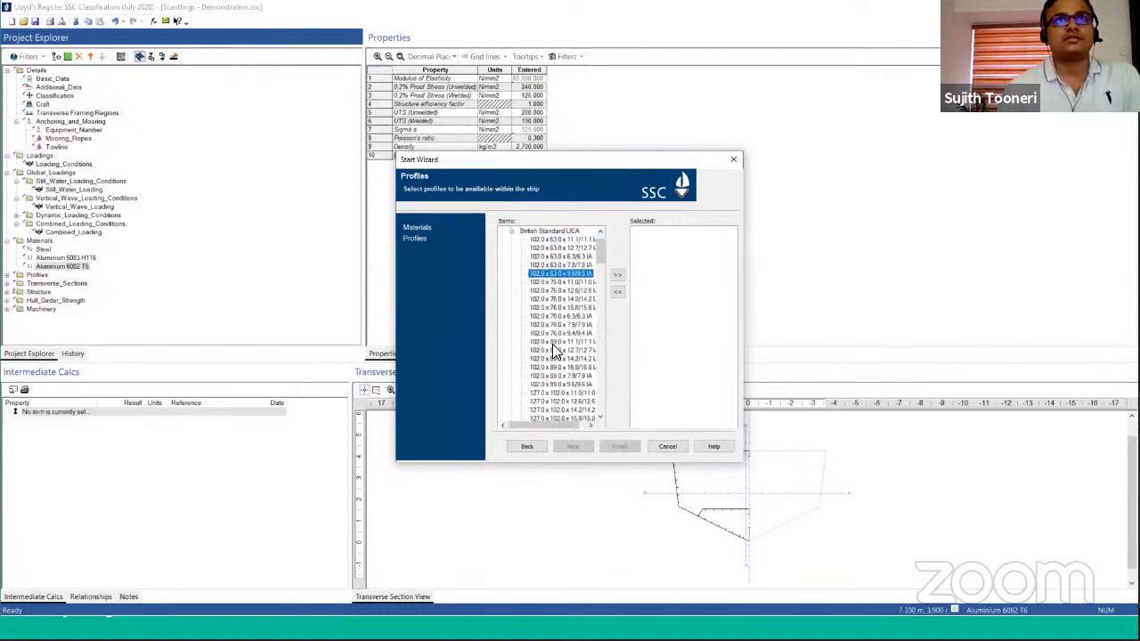
scroll(573, 336, up, 2)
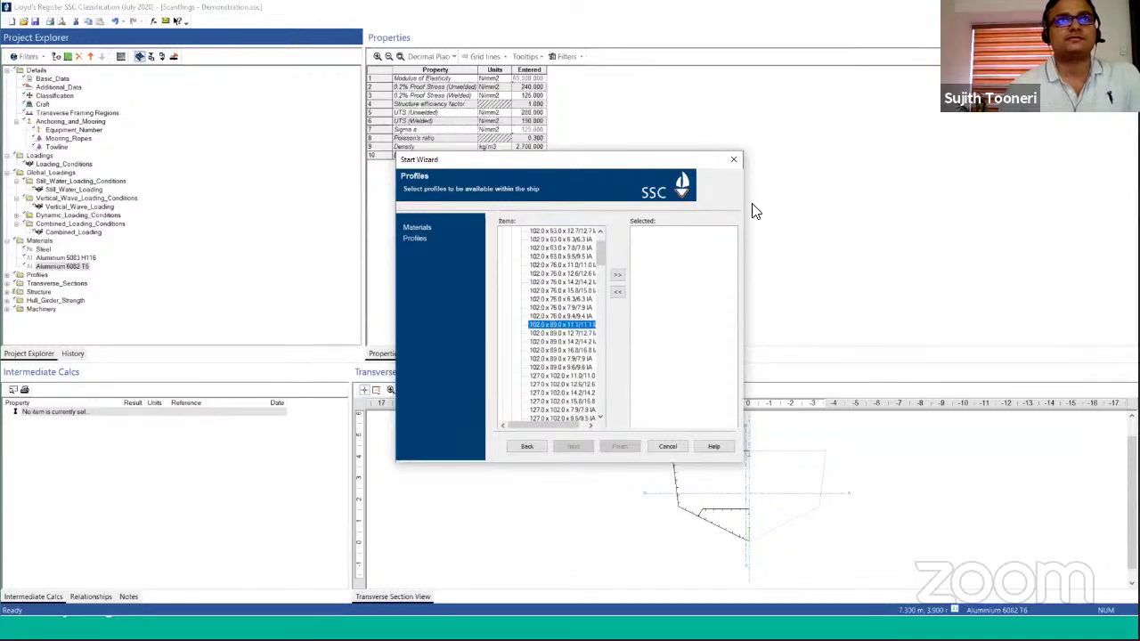
click(734, 163)
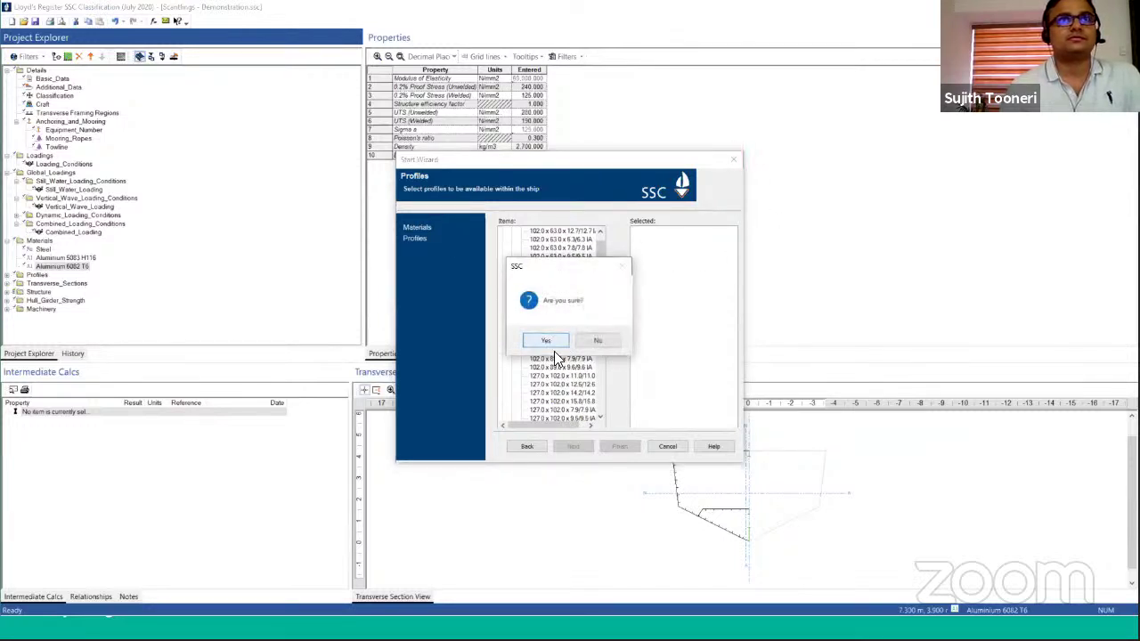
click(597, 342)
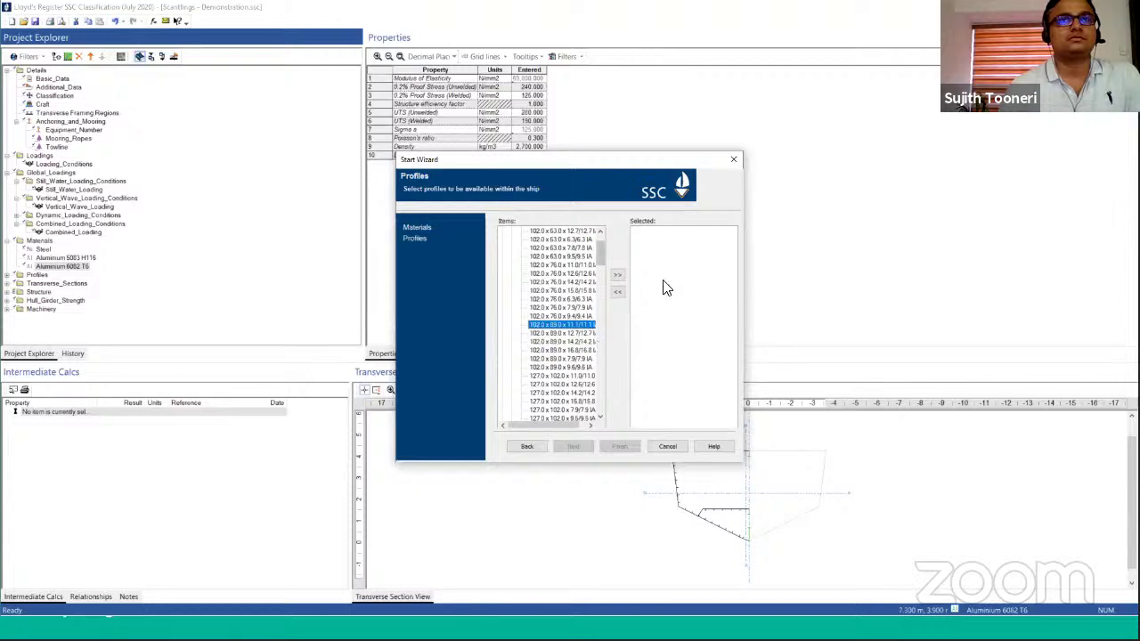
click(734, 160)
click(542, 341)
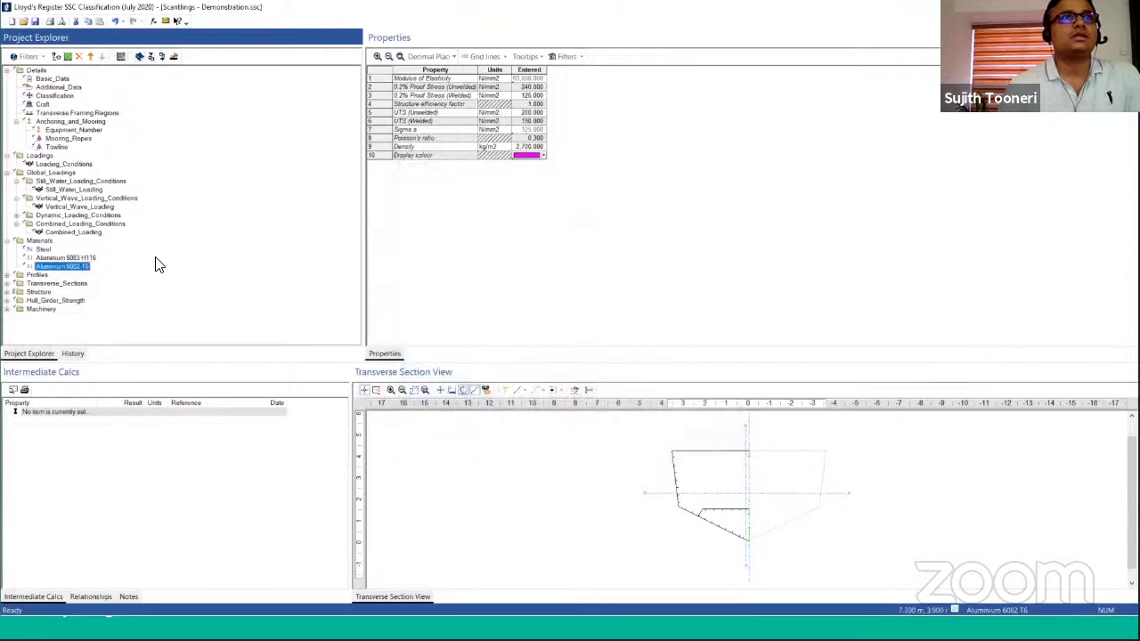
Step: Expand Profiles, insert a new Built_T item and name it 100x10+50x12
click(7, 274)
scroll(50, 178, up, 2)
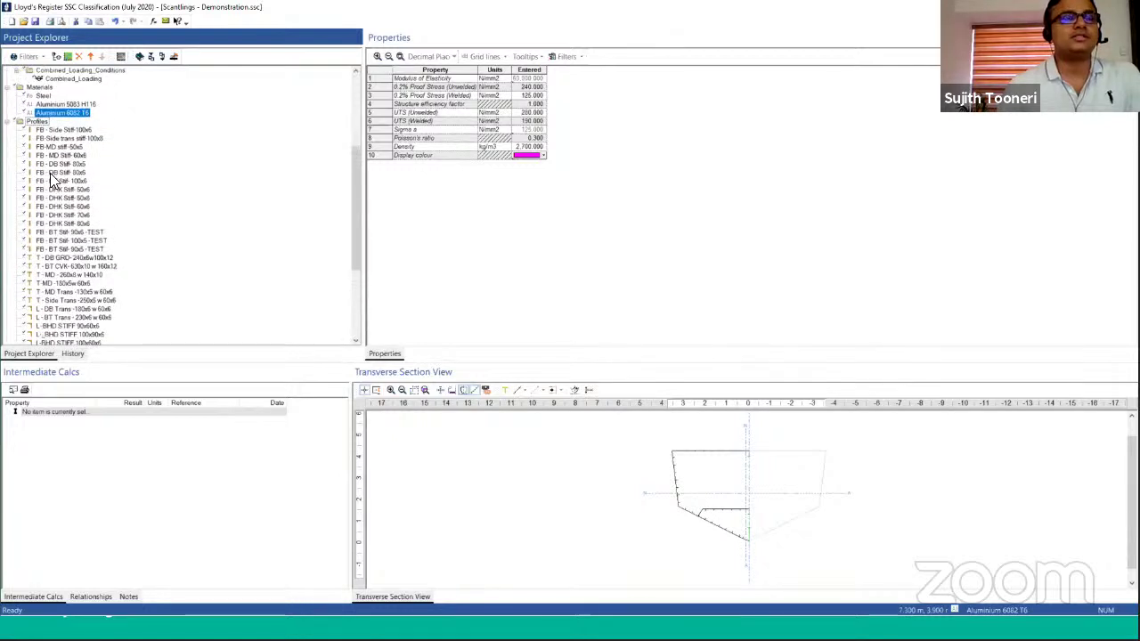
right_click(39, 122)
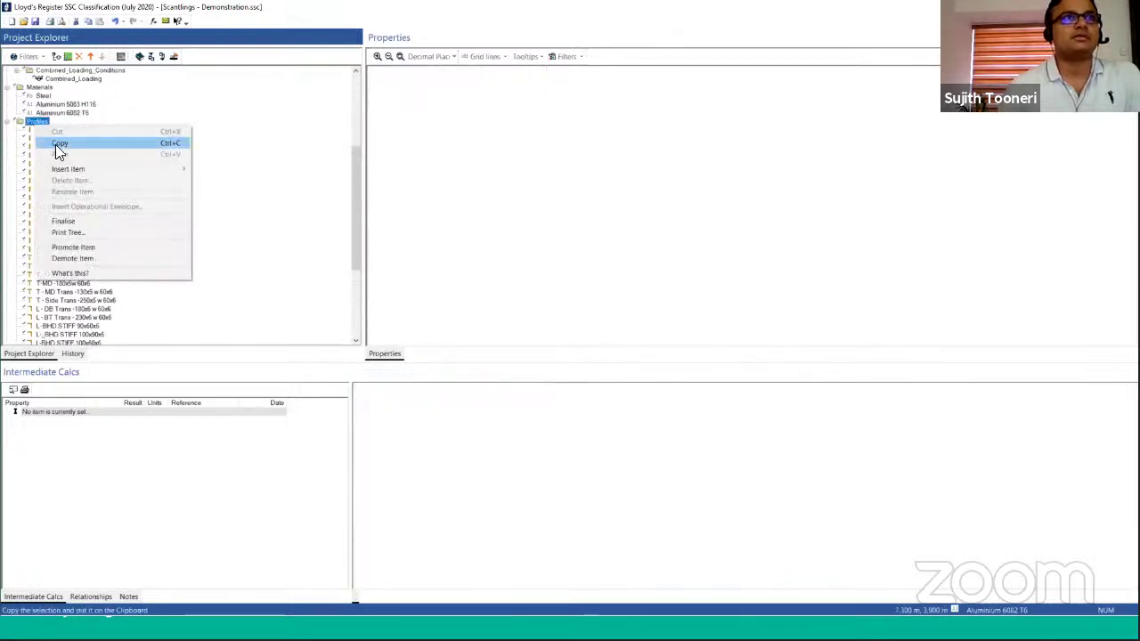
click(239, 125)
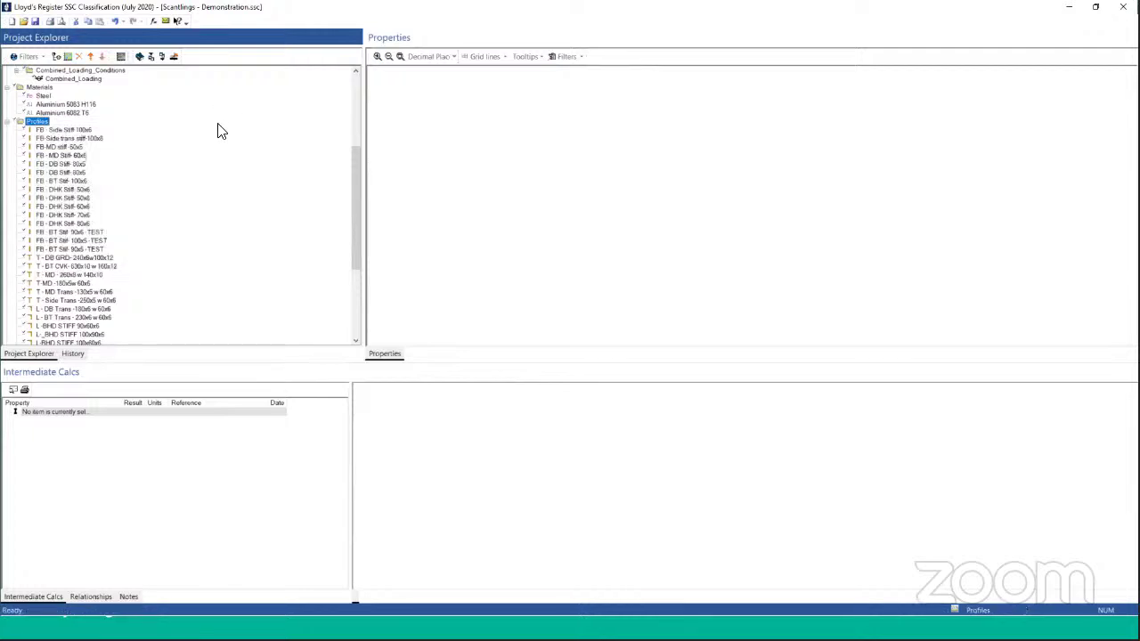
right_click(44, 121)
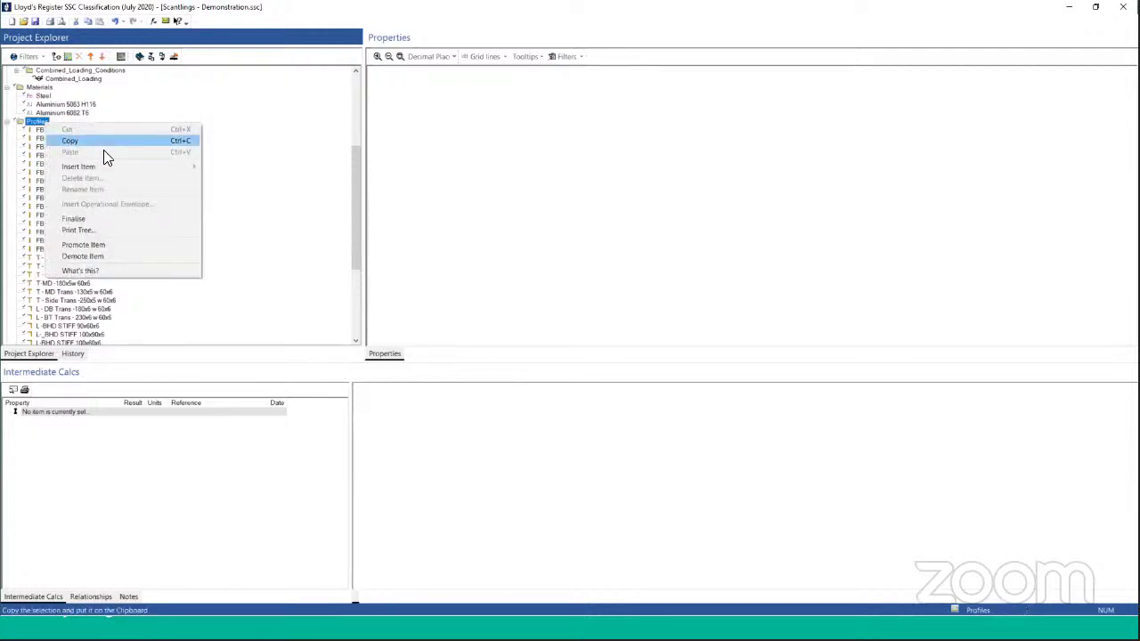
mouse_move(187, 166)
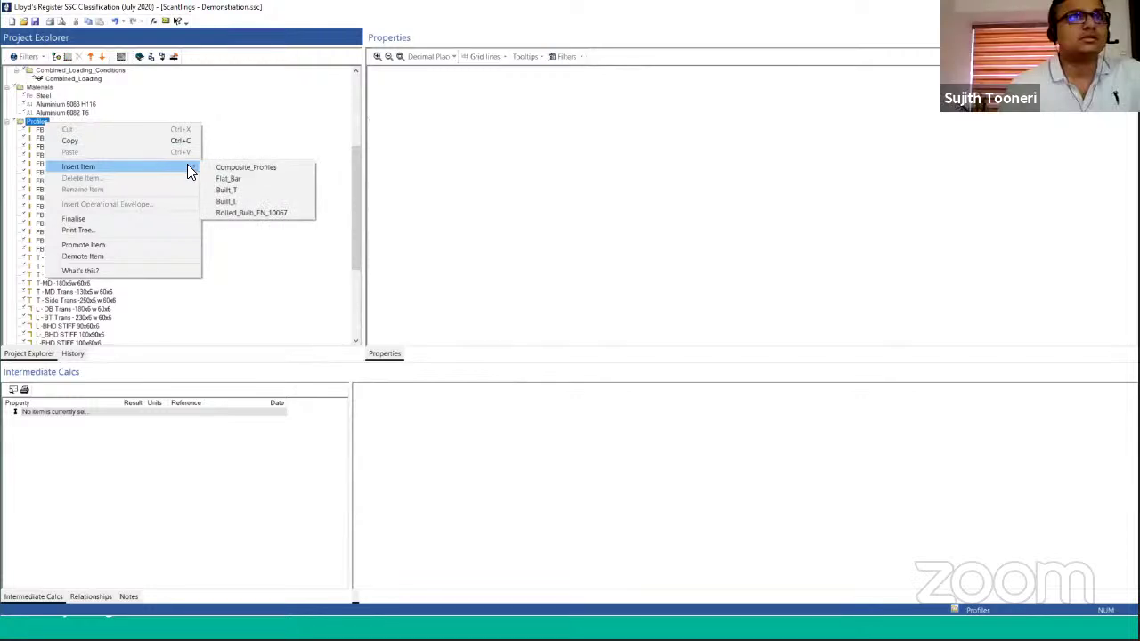
click(241, 189)
click(44, 318)
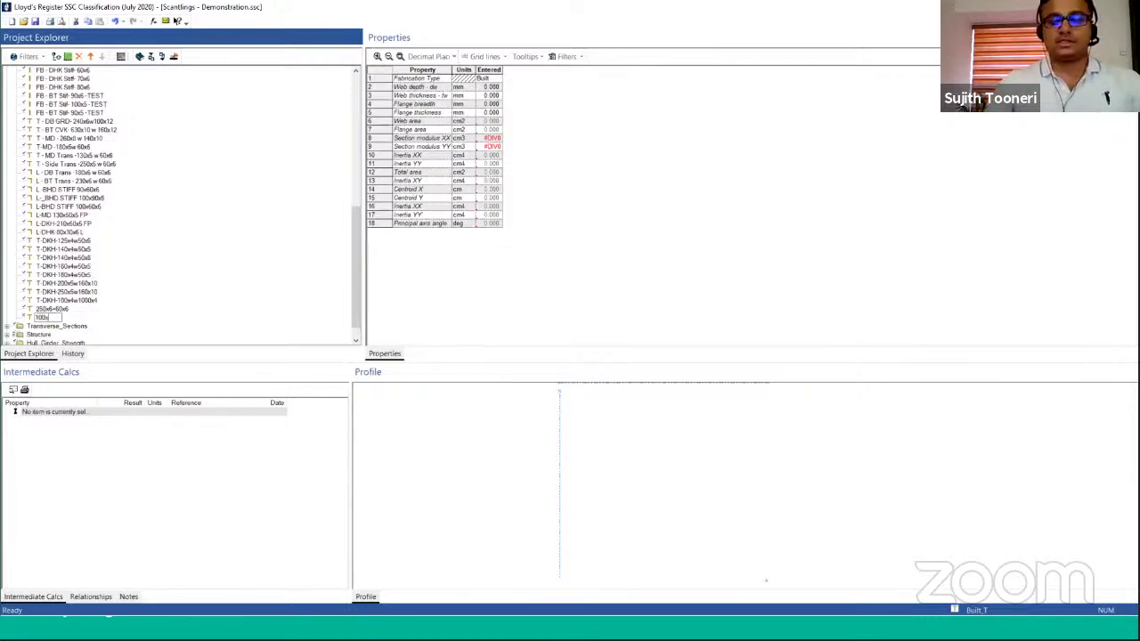
text(90x10+50x1)
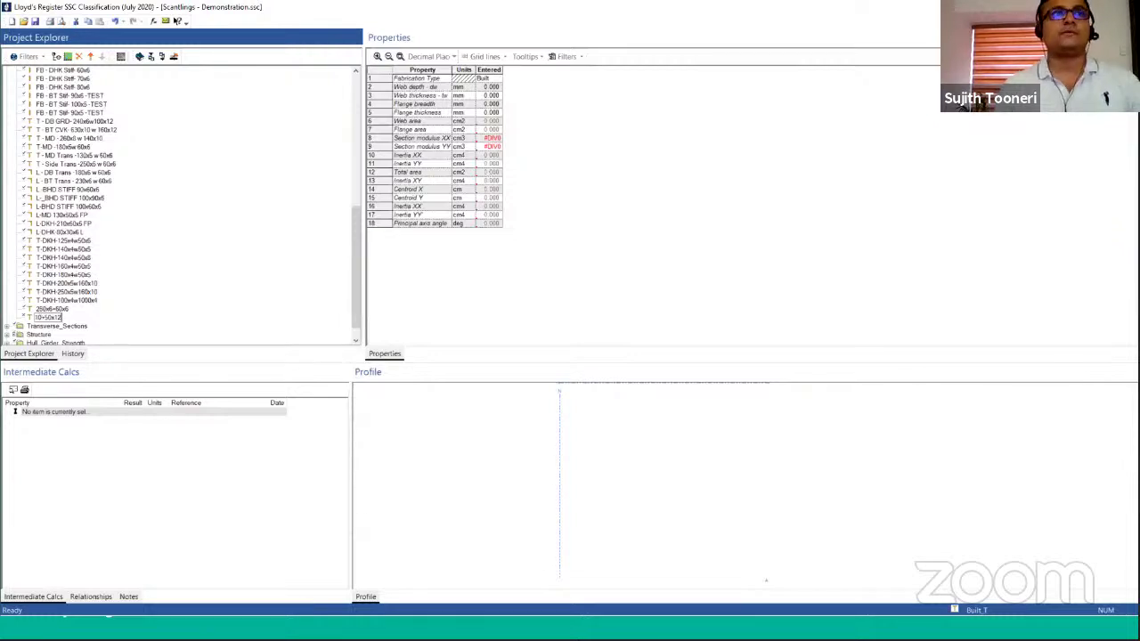
text(2)
key(Return)
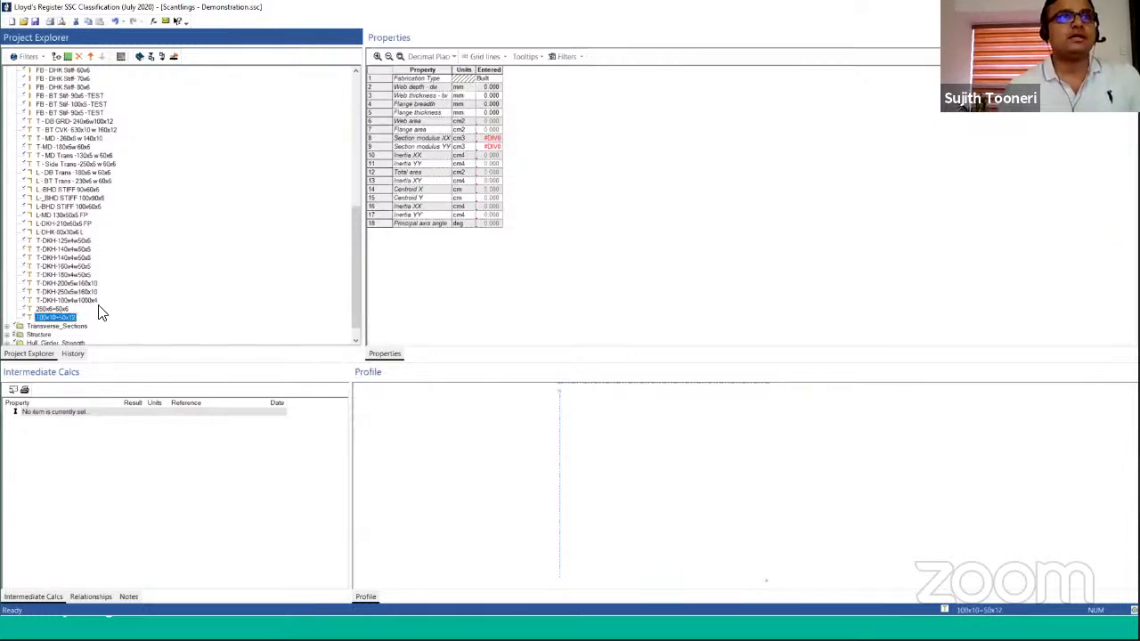
Step: Keep the new T profile's fabrication type as Built and set its web depth to 100 mm and web thickness to 10 mm
click(485, 80)
click(498, 79)
click(485, 94)
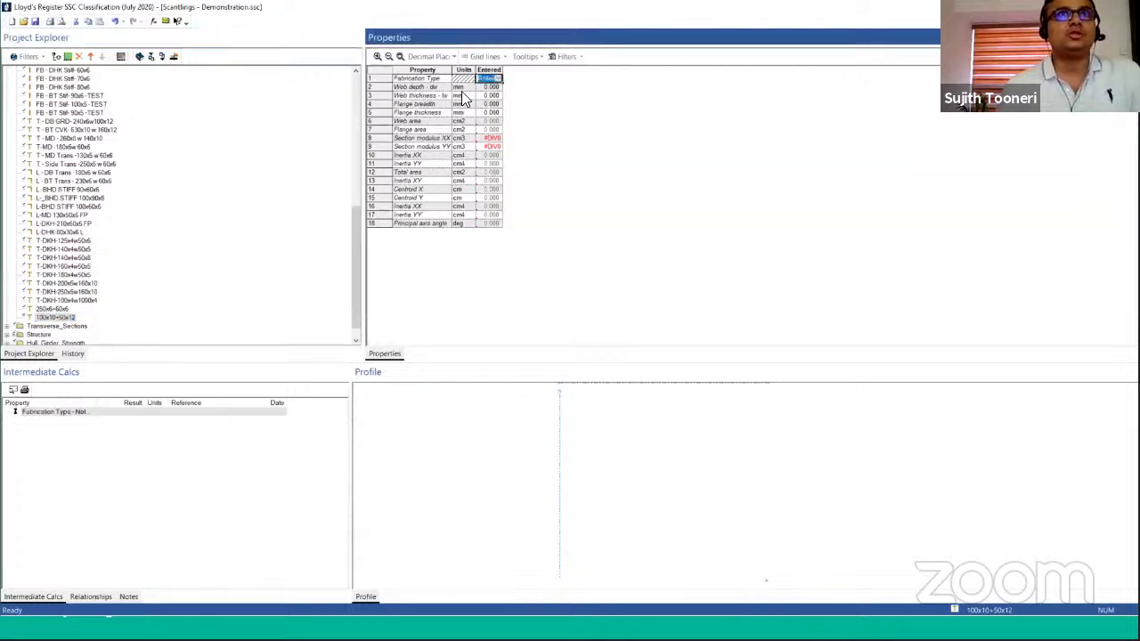
click(495, 78)
click(464, 85)
click(476, 88)
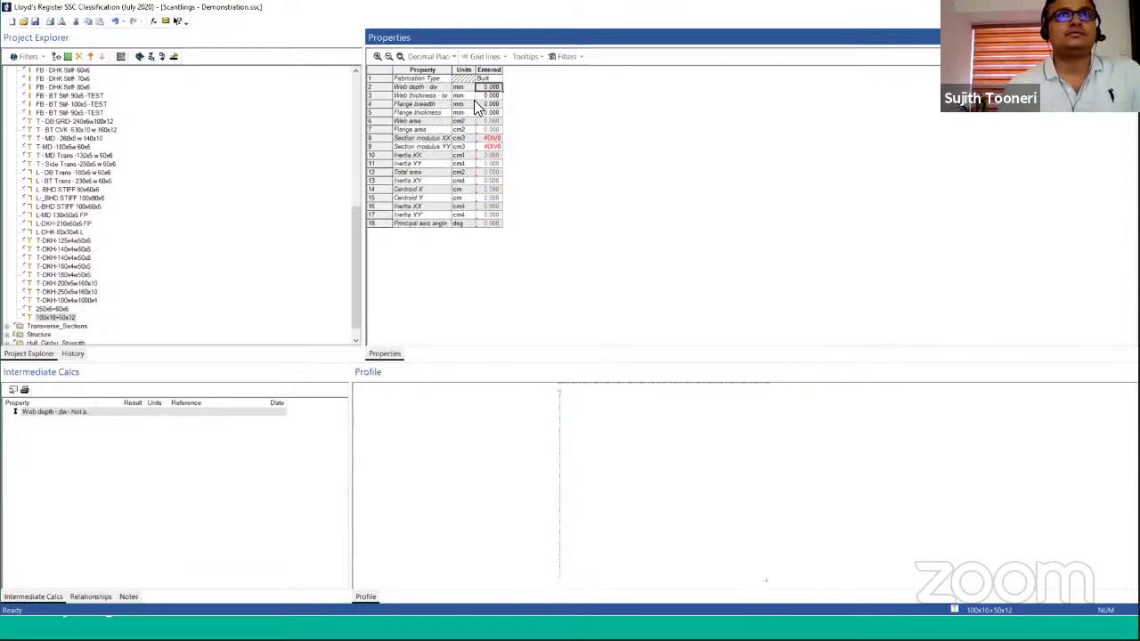
text(100)
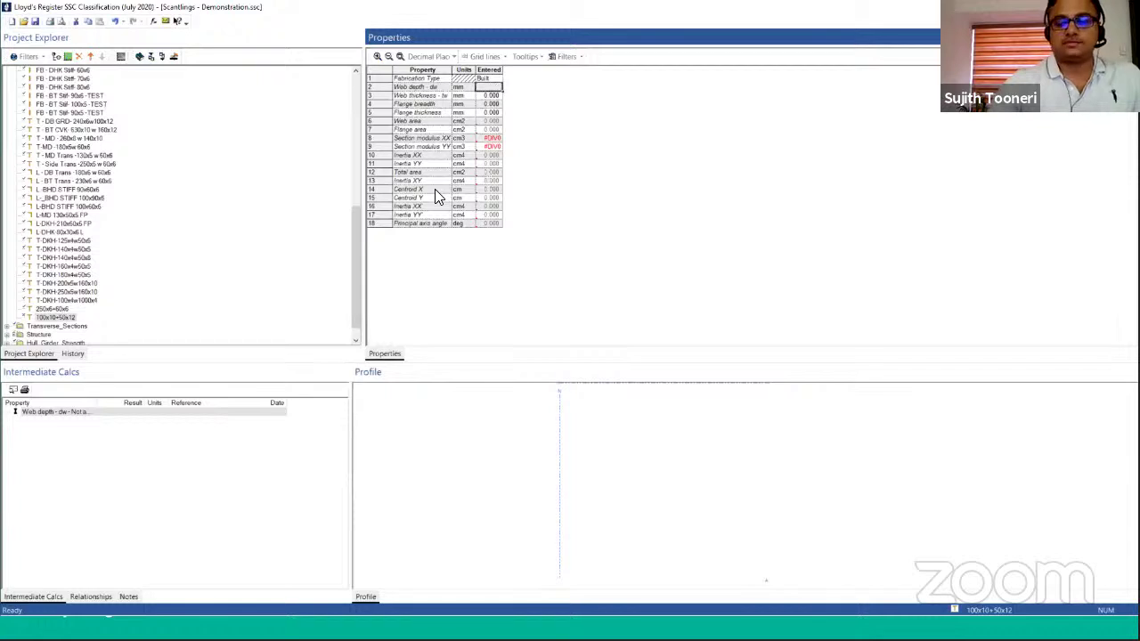
key(Return)
text(10)
key(Return)
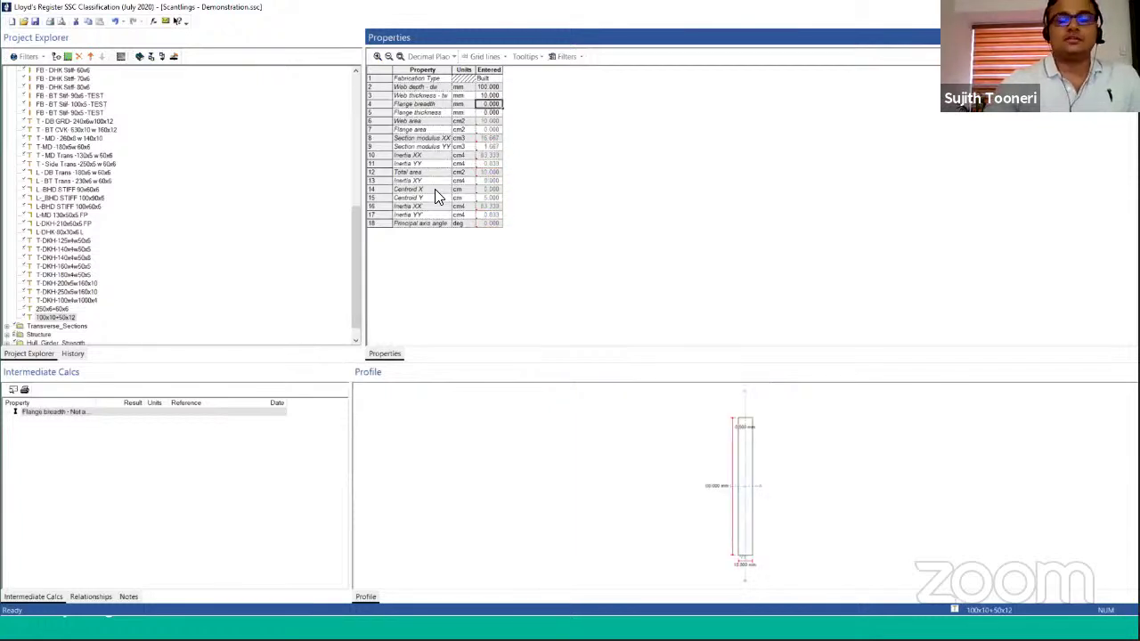
Step: Set the T profile's flange breadth to 50 mm and flange thickness to 12 mm
text(50)
key(Return)
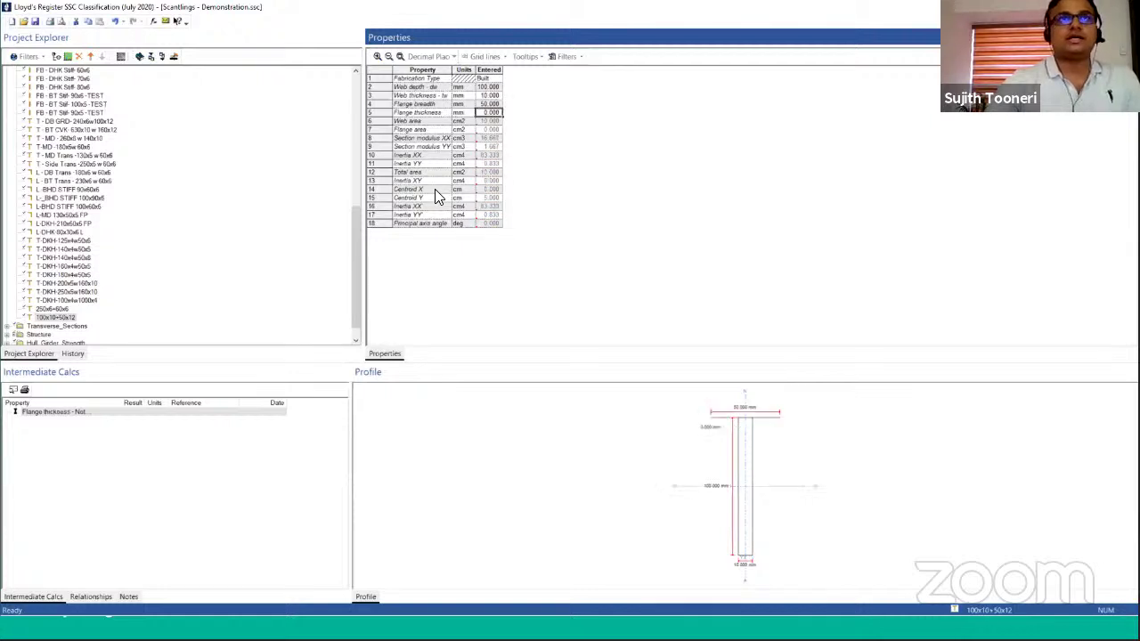
text(12)
key(Return)
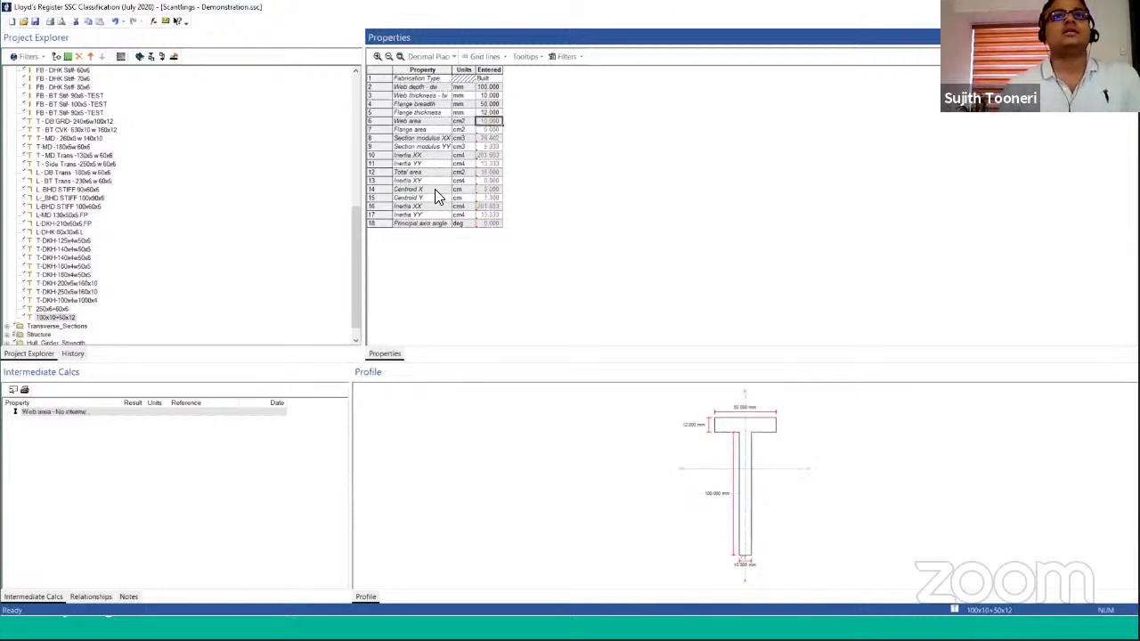
click(279, 176)
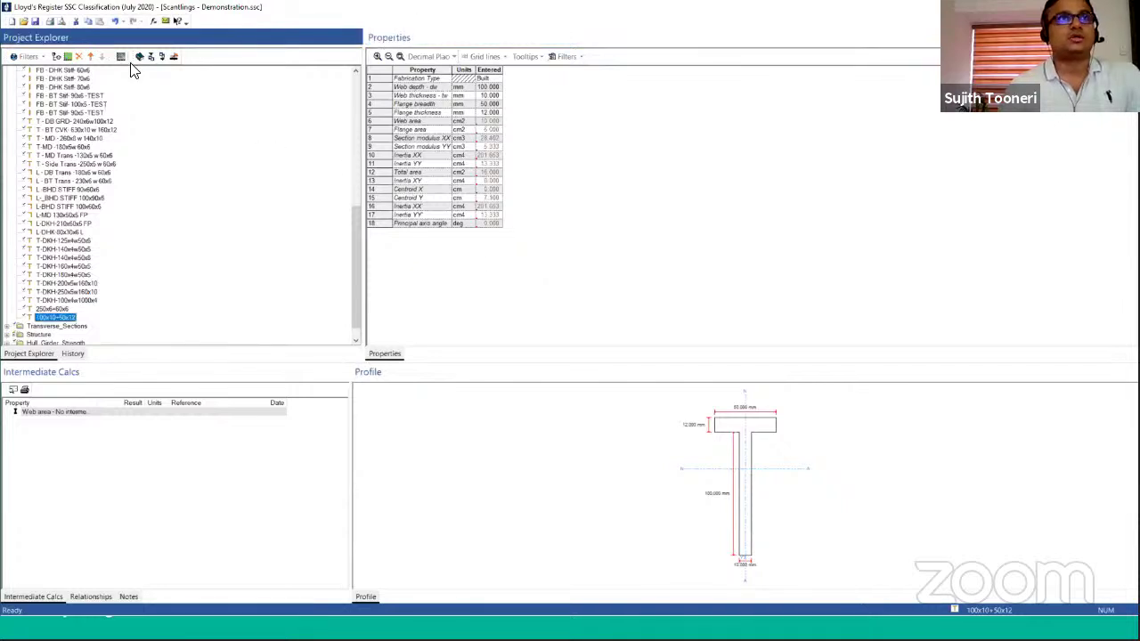
Step: Calculate the section properties of FB - DHK Stiff- 70x6 with attached plating in the Stiffener Section Modulus Calculator
click(176, 60)
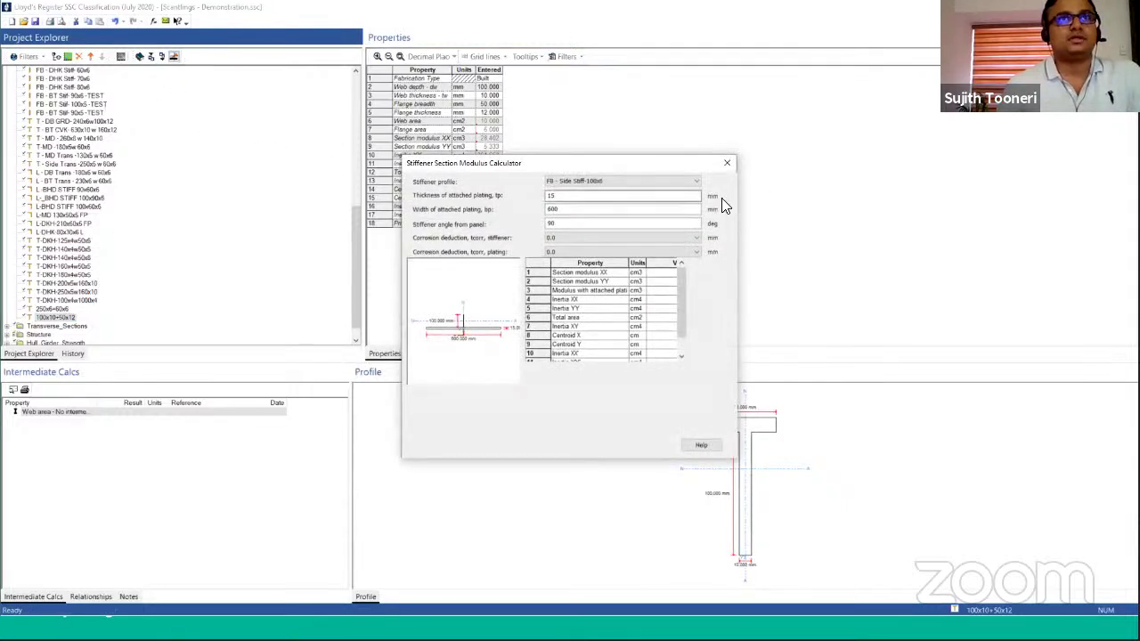
click(634, 183)
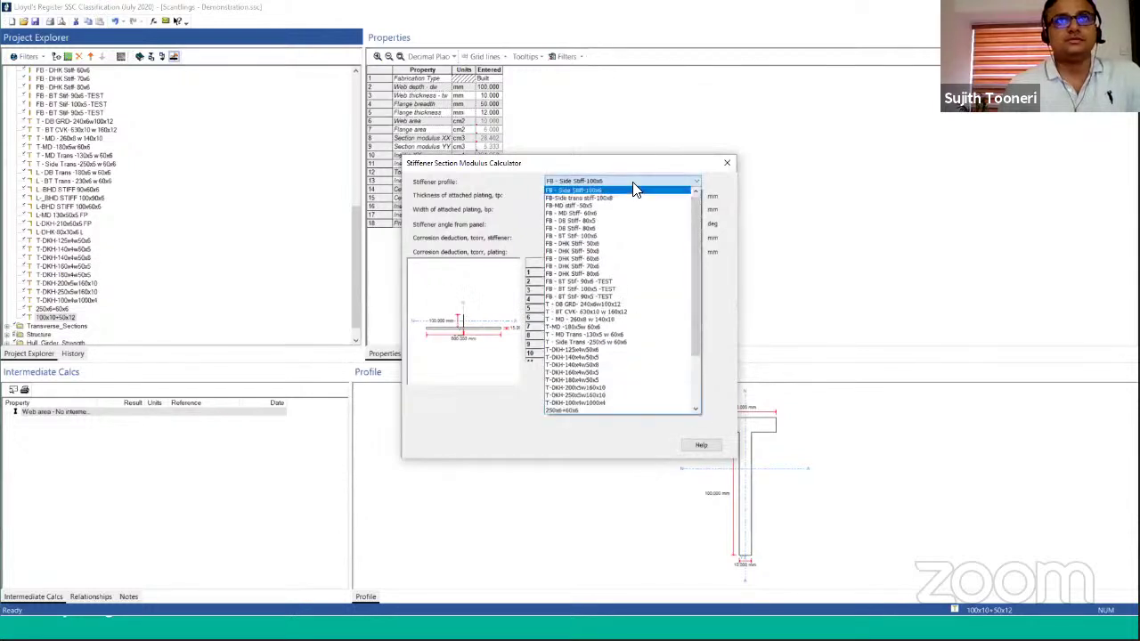
click(615, 267)
click(668, 337)
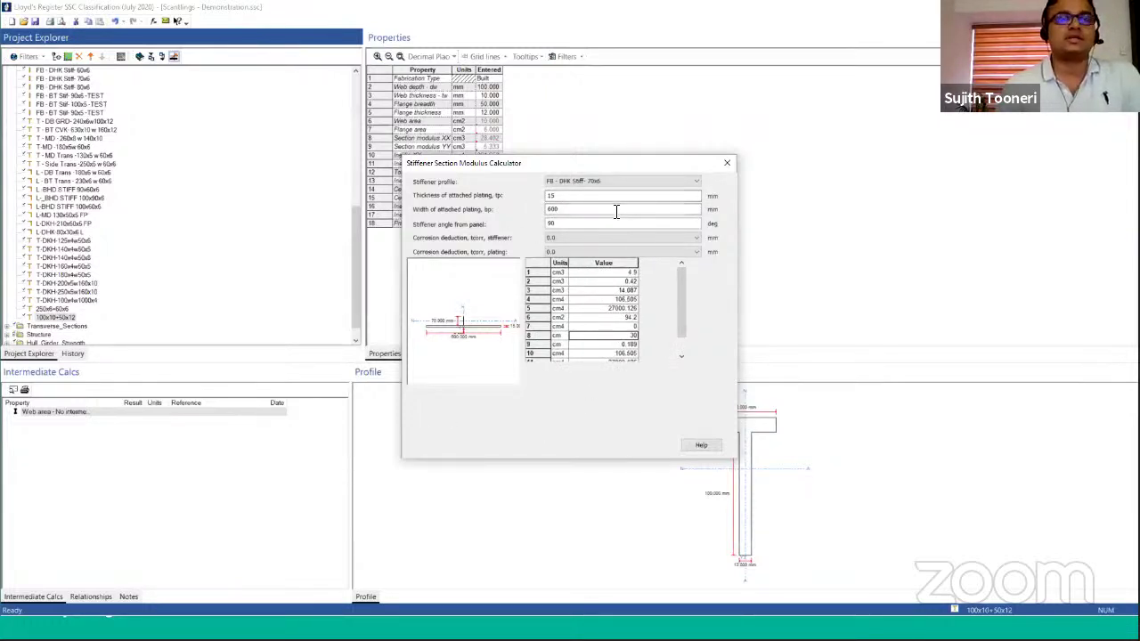
click(605, 300)
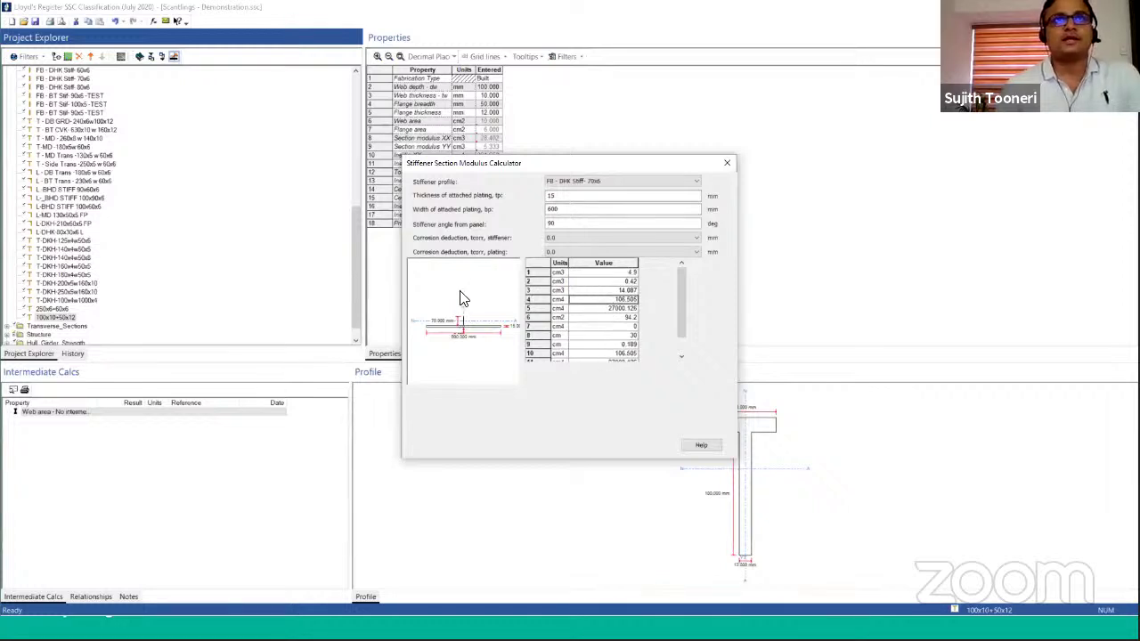
Step: Calculate the section properties of T-DKH-180x4w50x5 with the same attached plating, and close the calculator
click(596, 183)
click(590, 313)
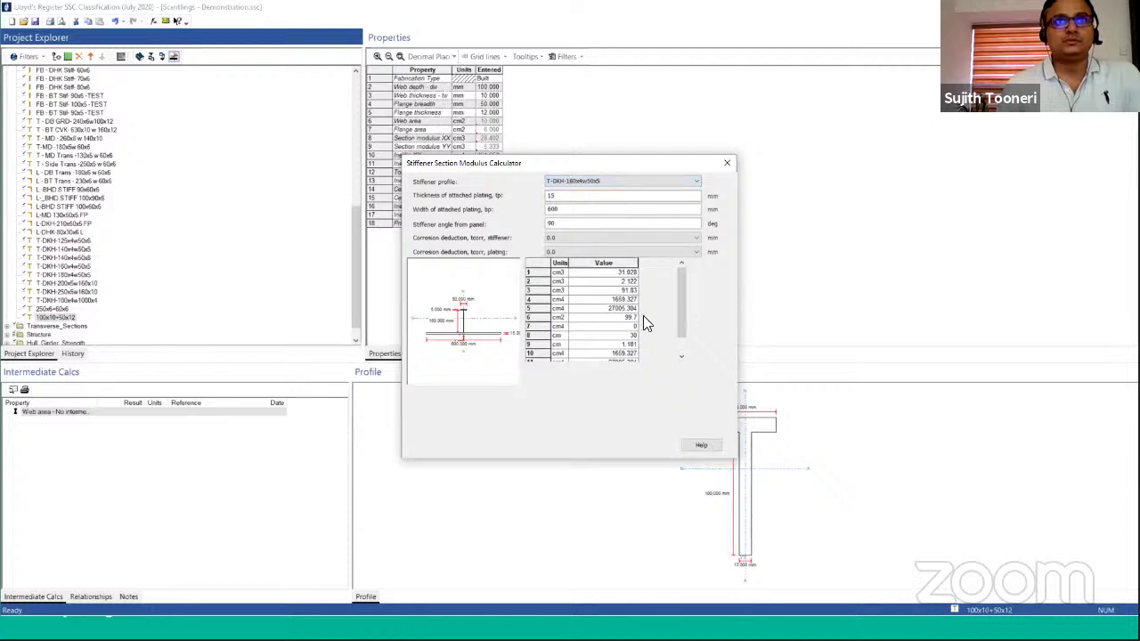
click(606, 308)
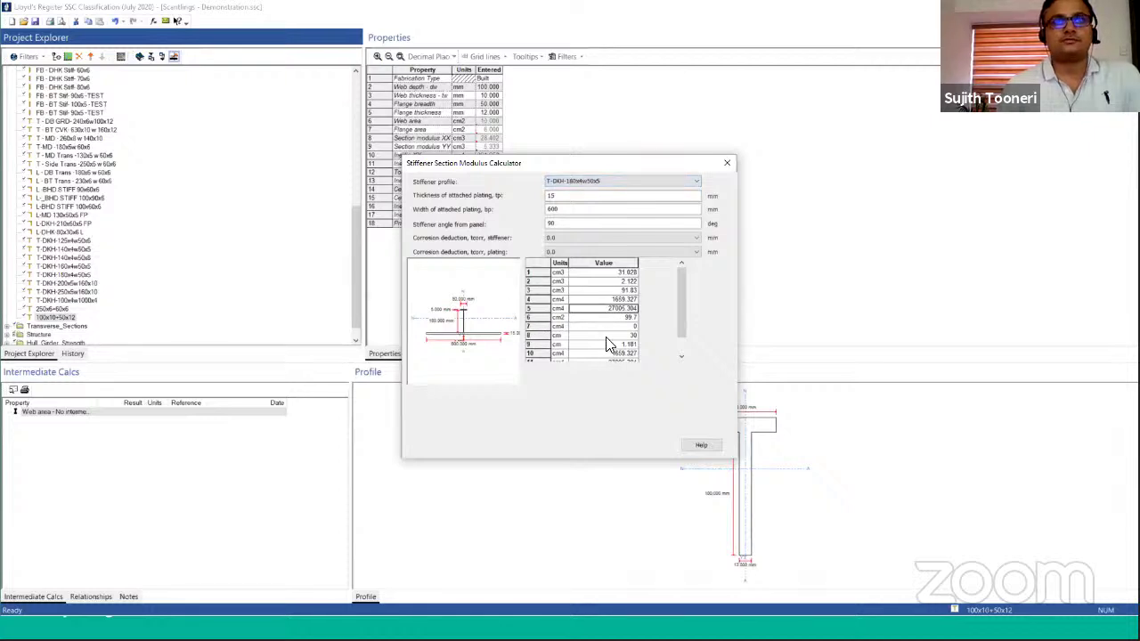
click(726, 167)
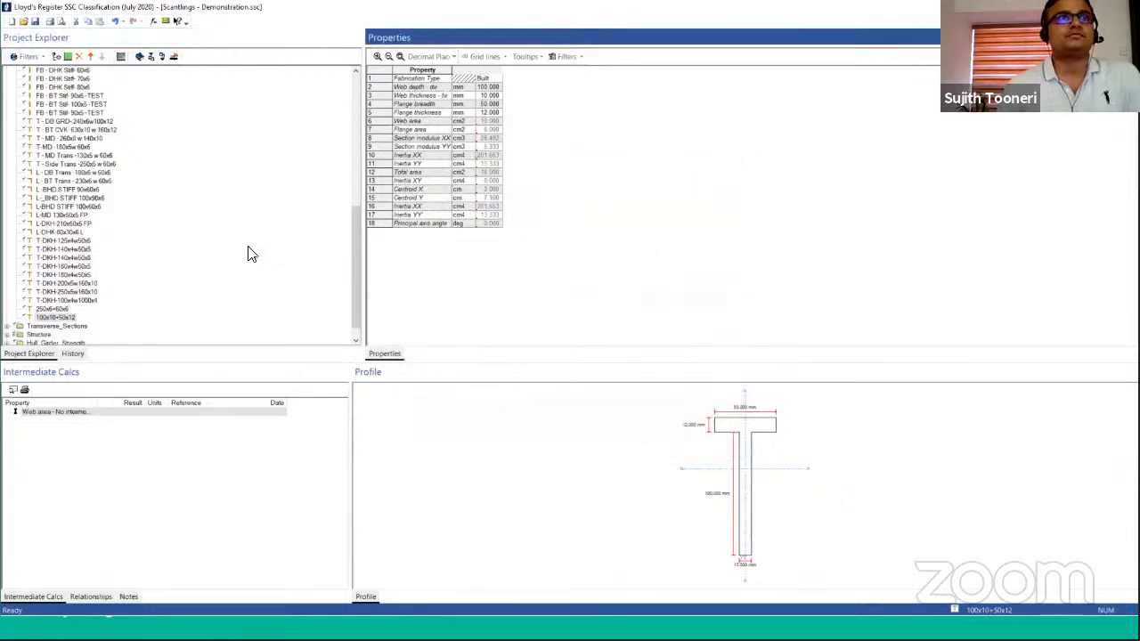
Step: Collapse Profiles, expand Transverse_Sections and open Midship_Section to review its properties and section drawing
scroll(111, 259, up, 4)
scroll(111, 240, up, 2)
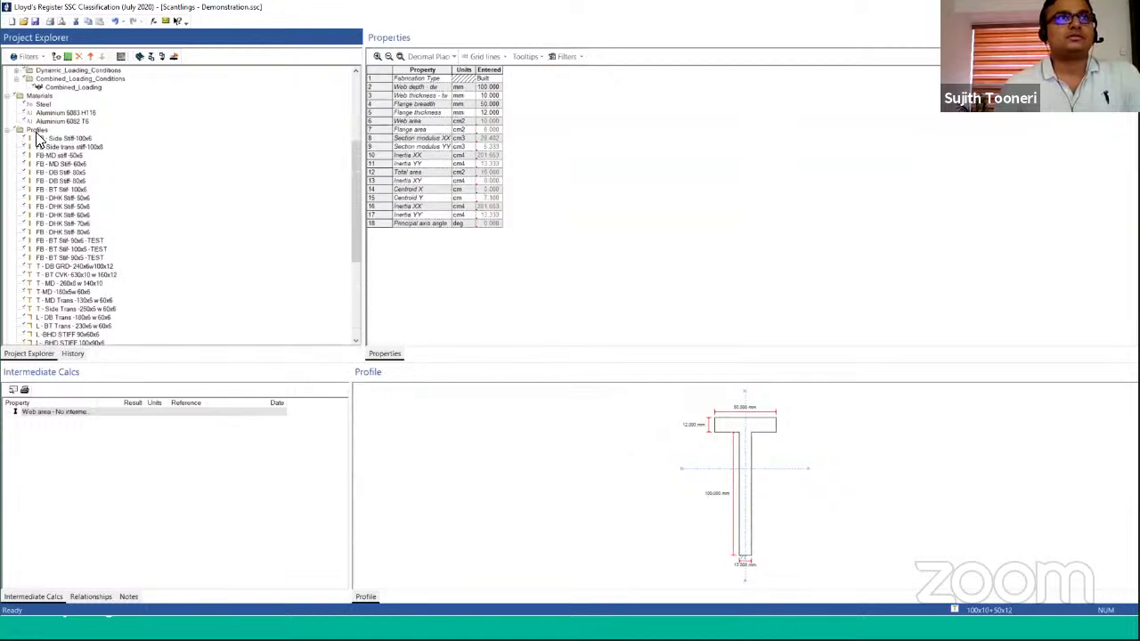
click(19, 131)
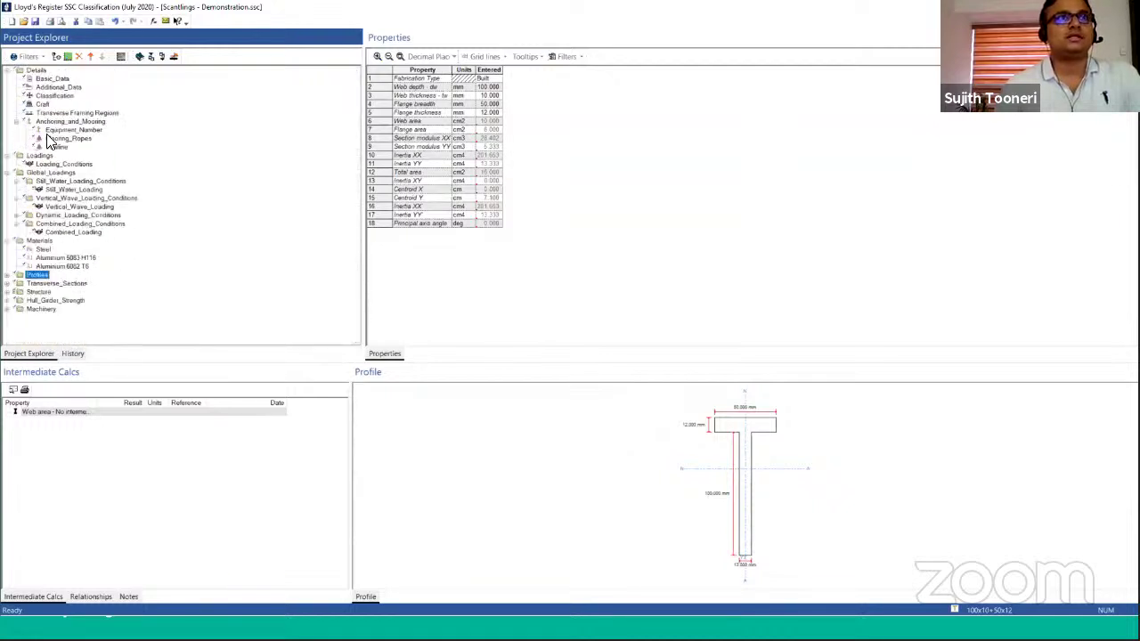
click(7, 284)
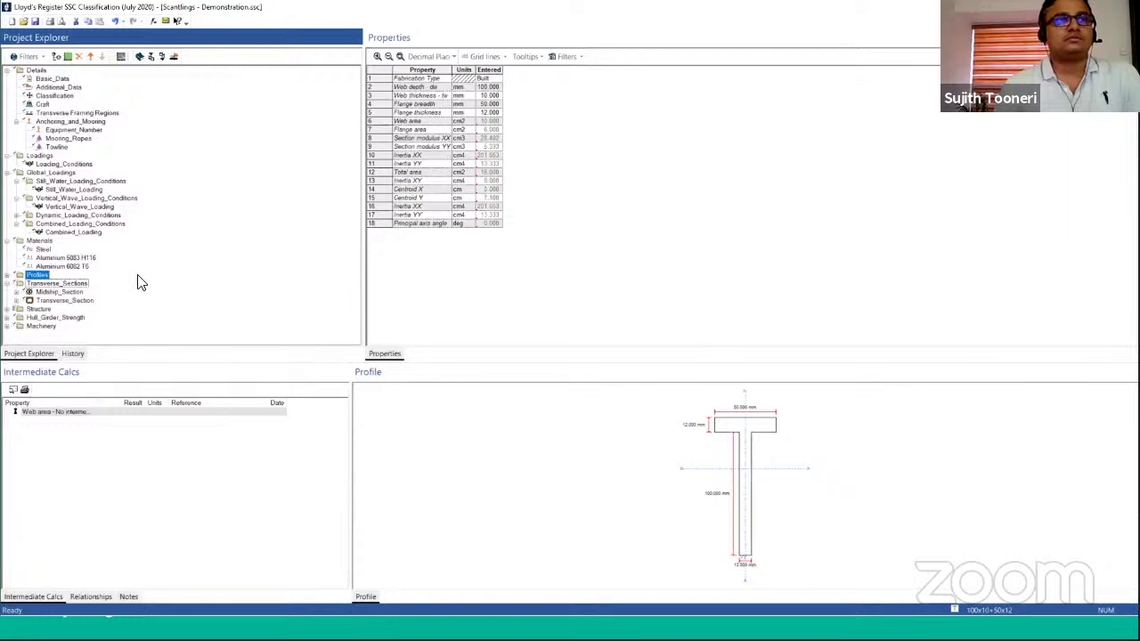
click(53, 293)
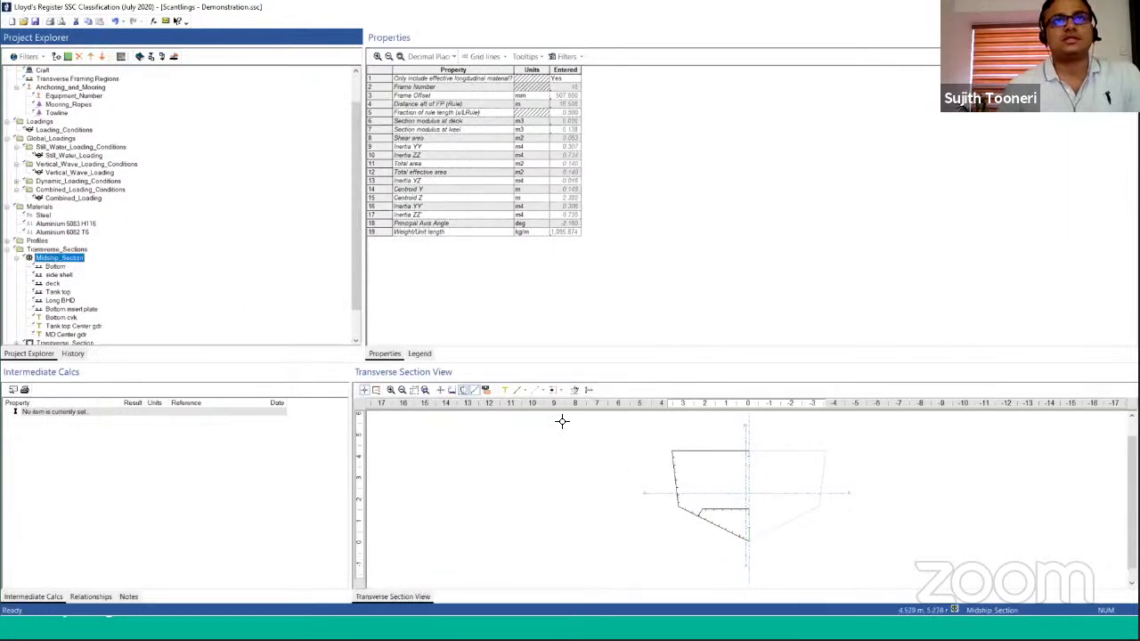
Step: Check the available construction line and panel types, and draw a sloping flat panel about 3.47 m wide outside the midship section outline
click(508, 393)
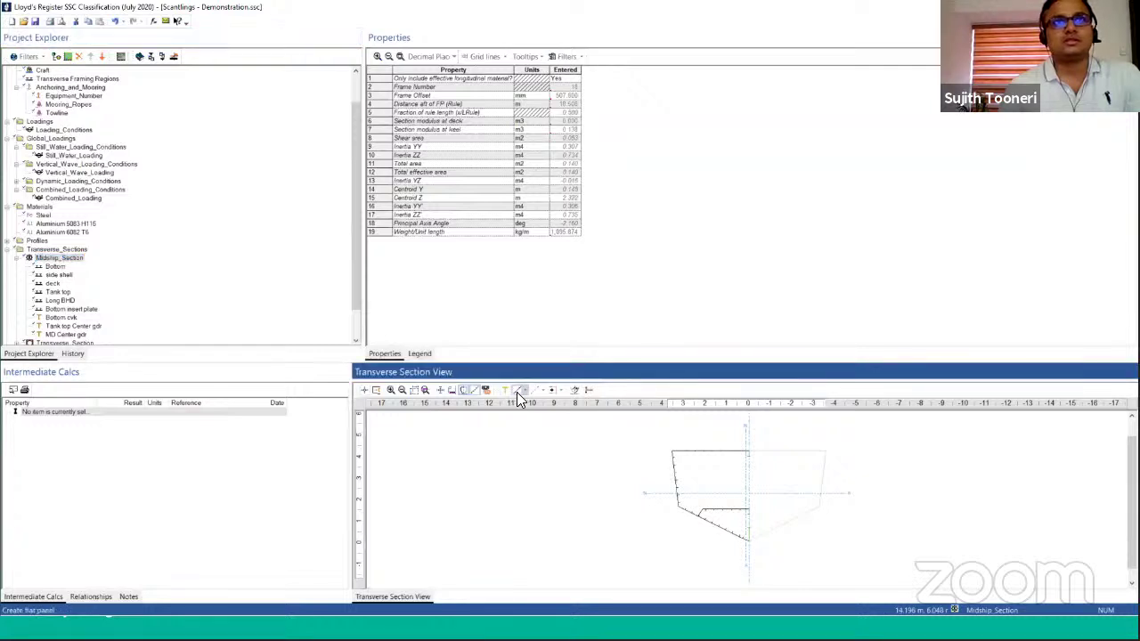
drag(537, 445, 496, 472)
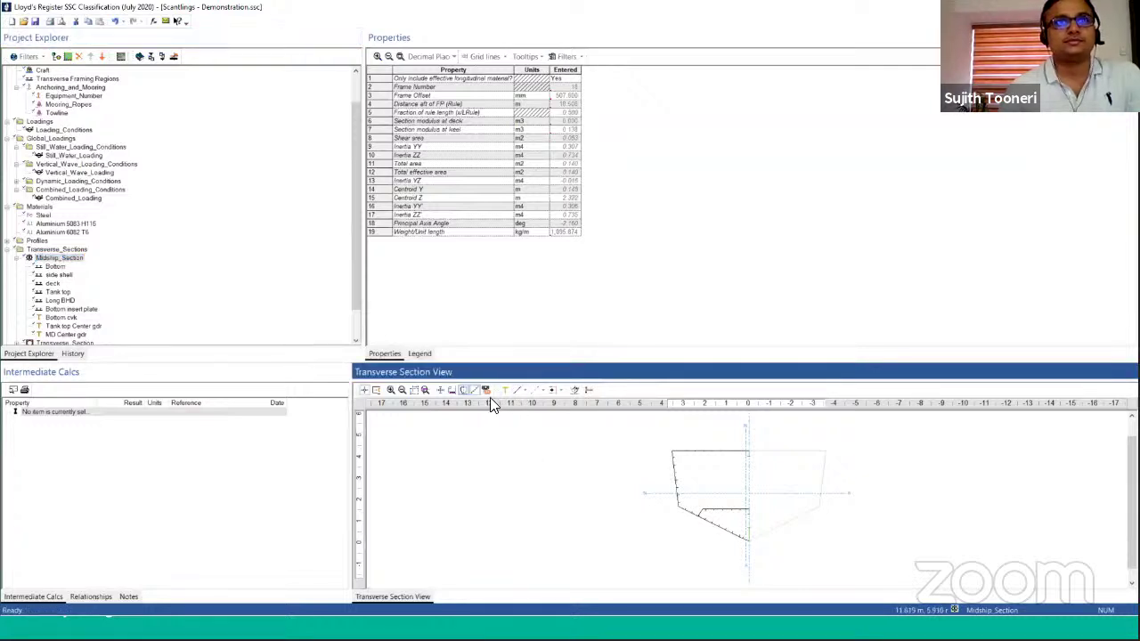
click(540, 391)
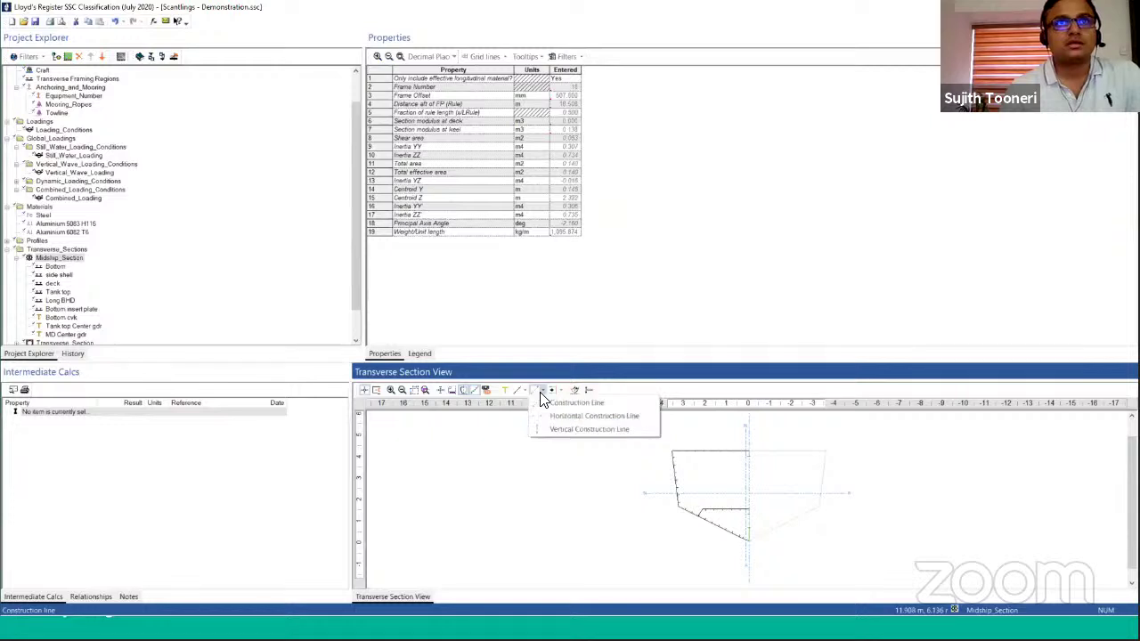
click(524, 390)
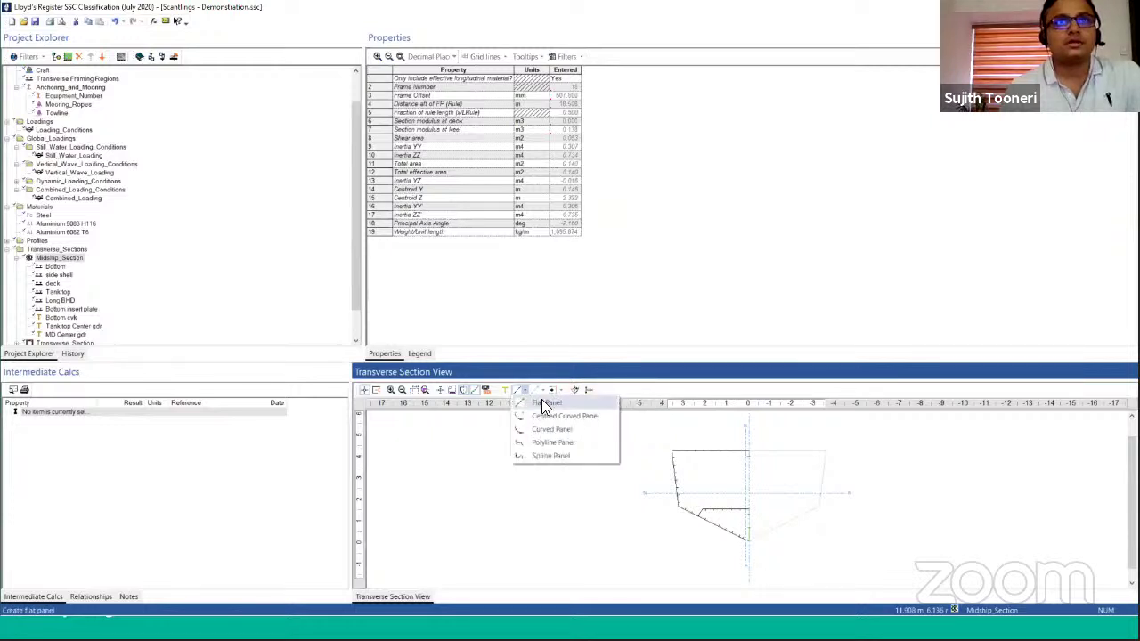
click(545, 404)
click(543, 442)
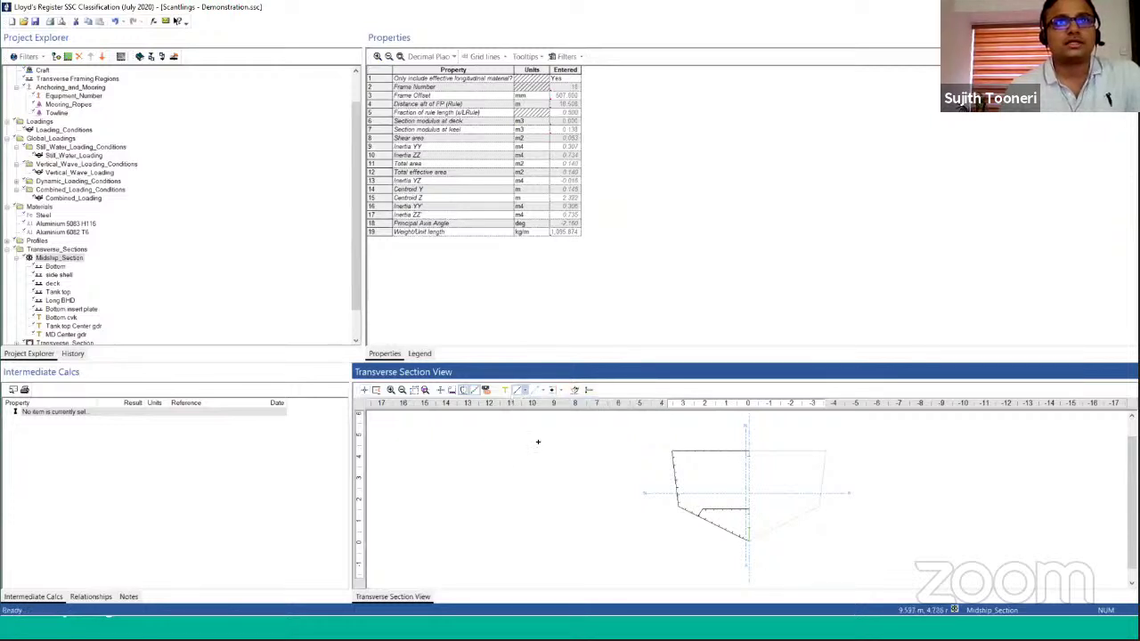
click(471, 466)
click(498, 483)
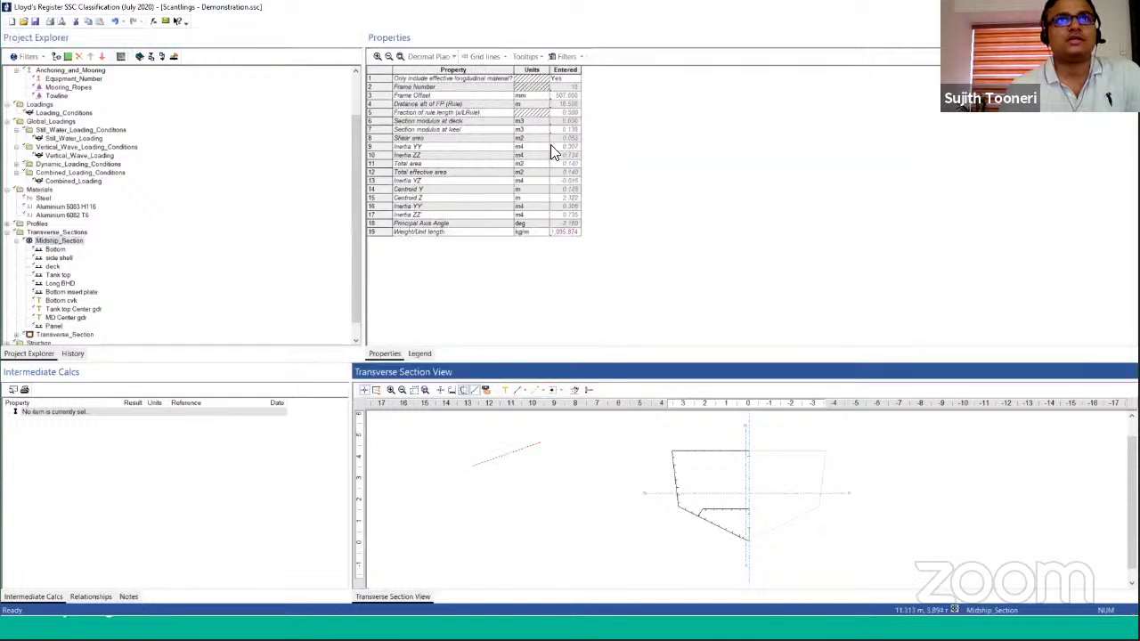
Step: Delete the trial flat panel from Midship_Section and confirm the deletion
click(517, 451)
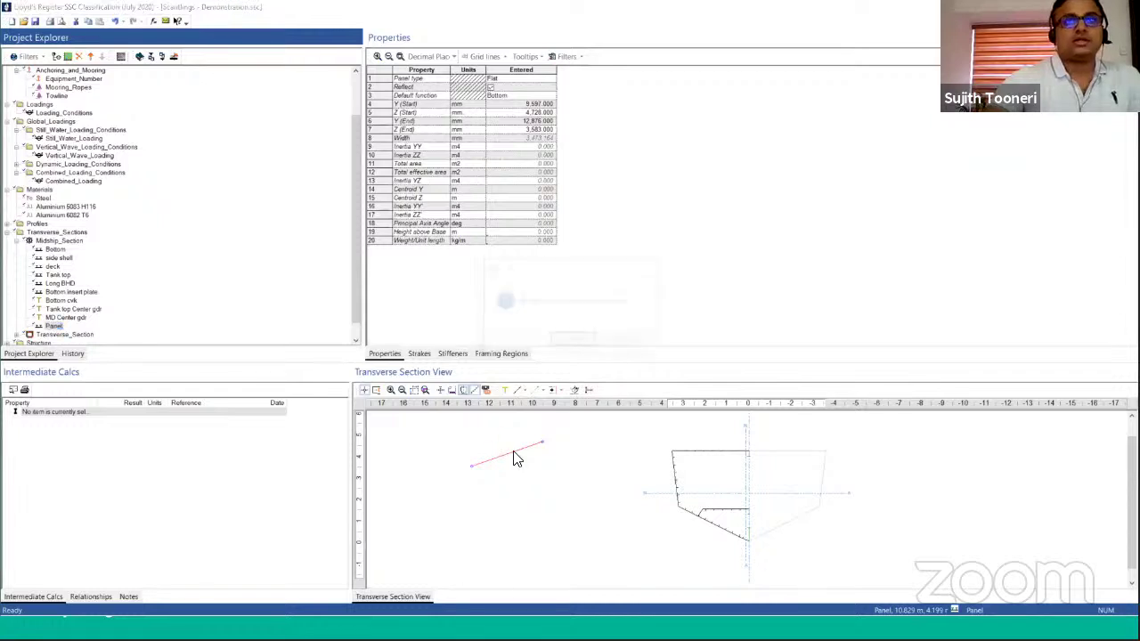
key(Delete)
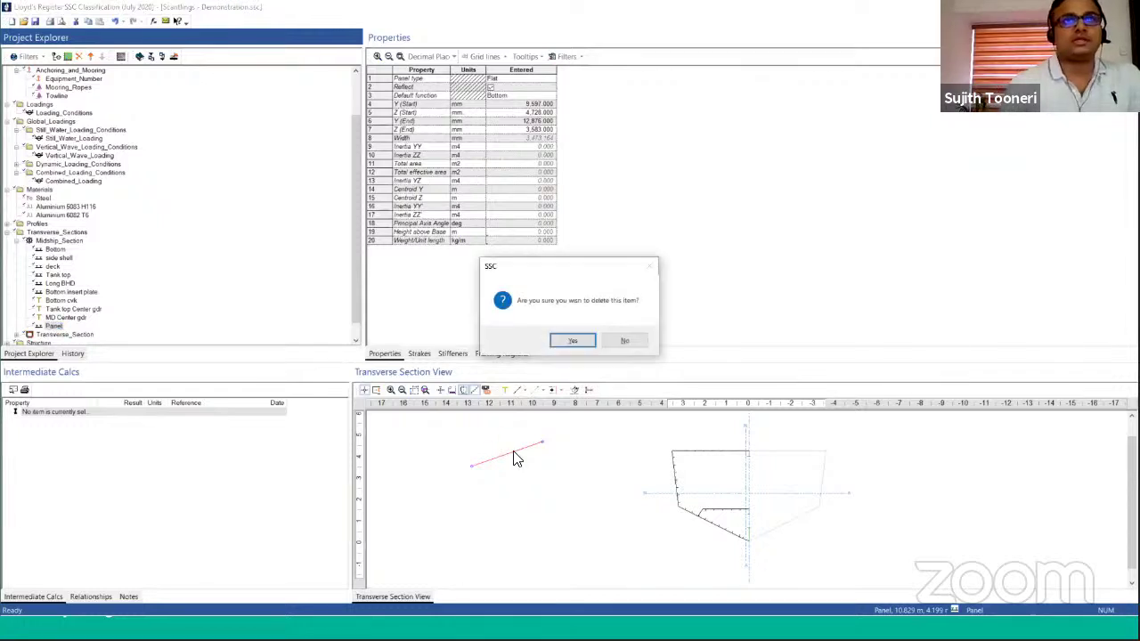
click(572, 339)
click(629, 260)
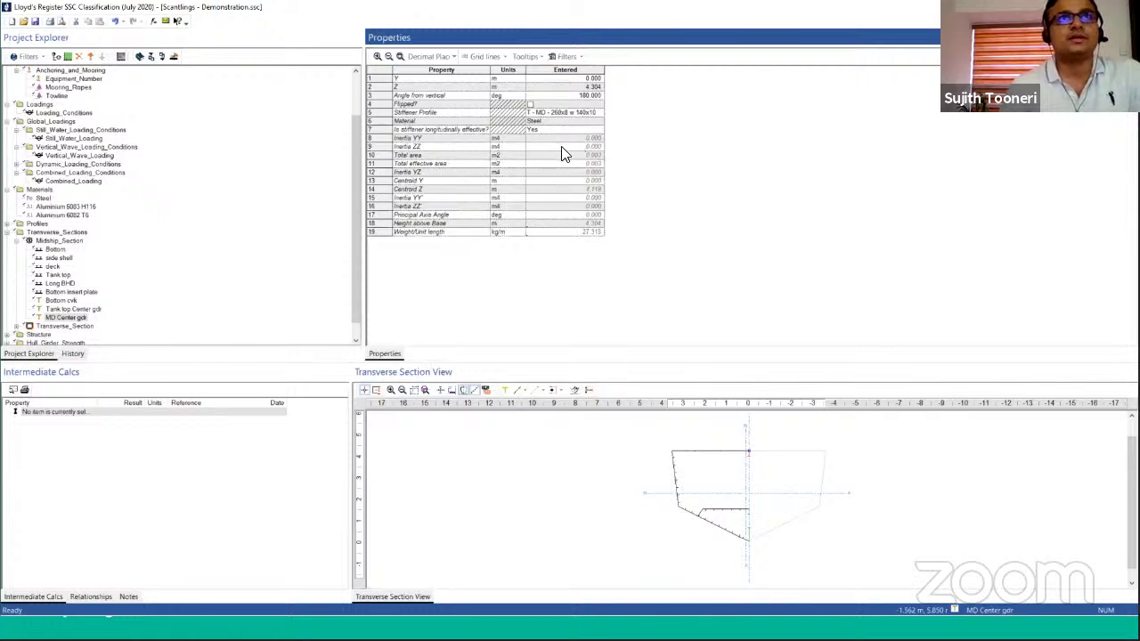
Step: Review the overall section properties of Midship_Section, including its total area, and collapse its component list
click(145, 311)
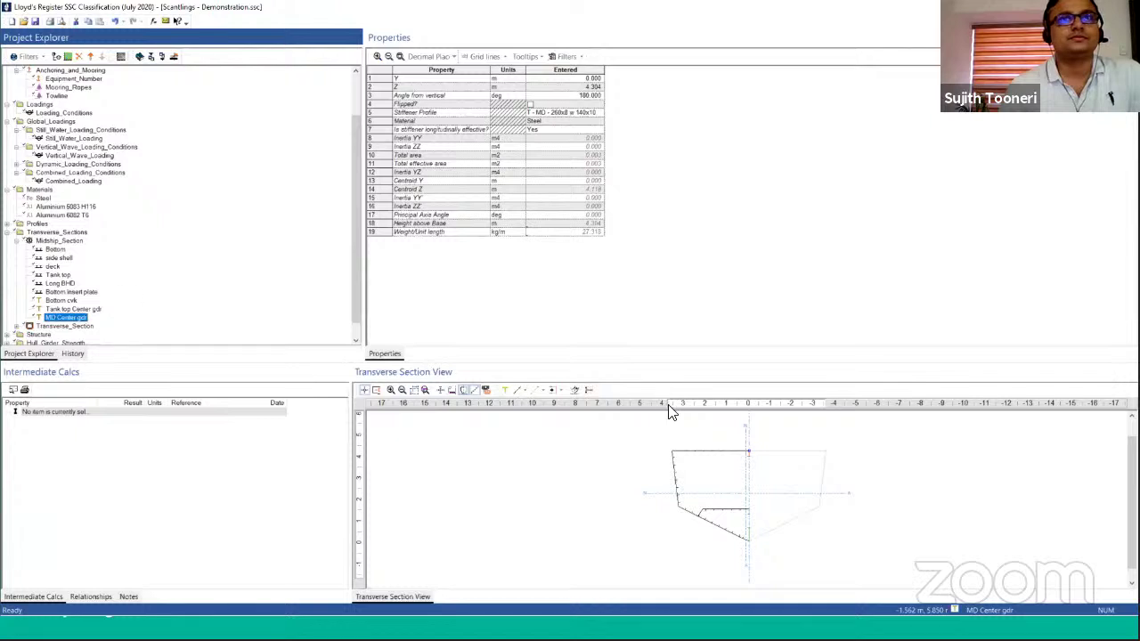
click(701, 444)
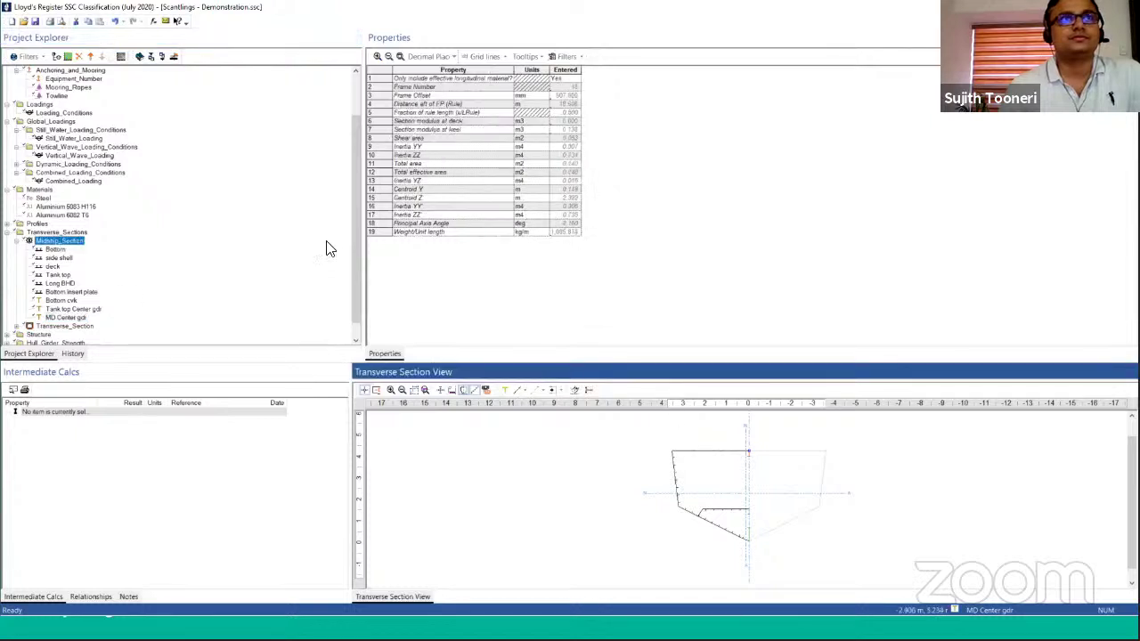
click(54, 249)
click(55, 241)
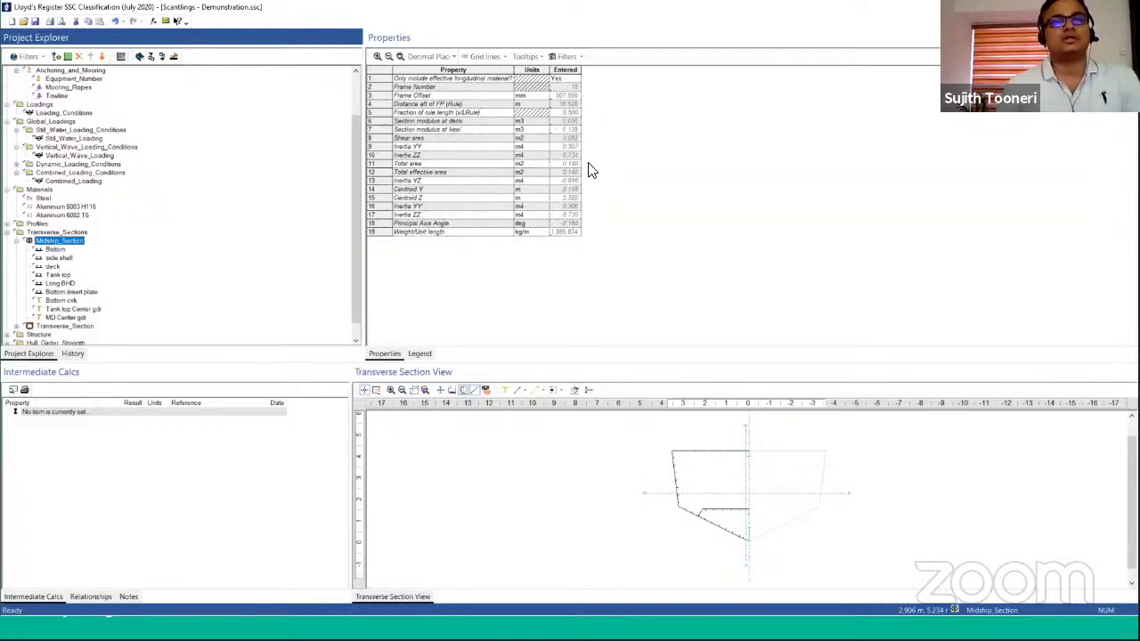
click(593, 164)
click(7, 266)
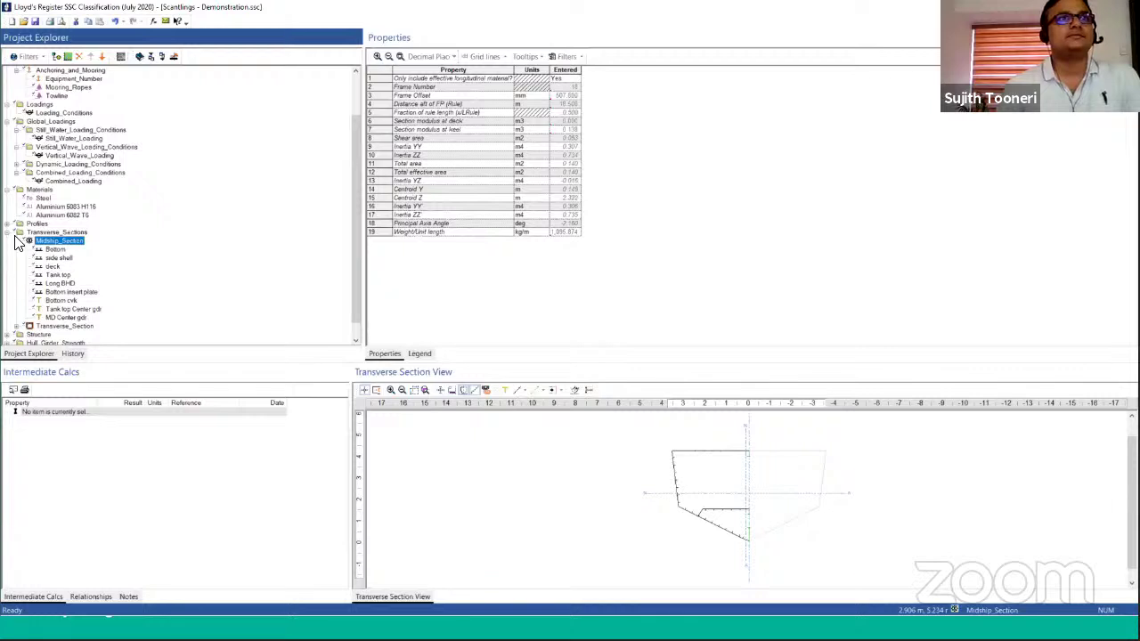
click(16, 241)
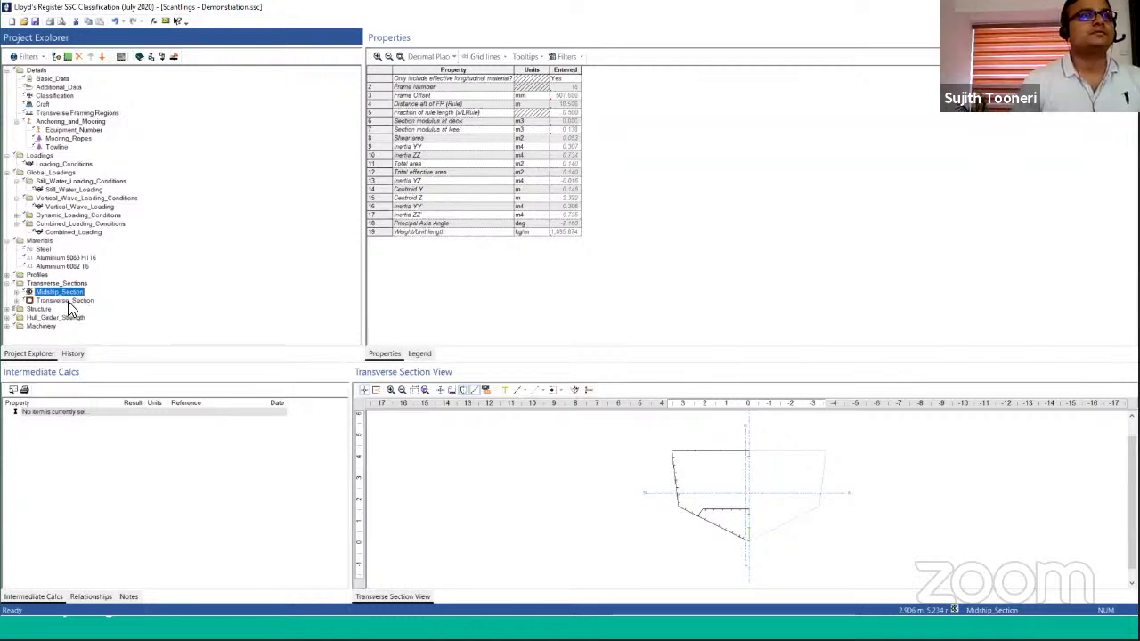
Step: Expand Structure and its Side_Shell PL group, and open the properties of Side_Shell_Plate_FR38 @ chine
click(8, 309)
double_click(42, 132)
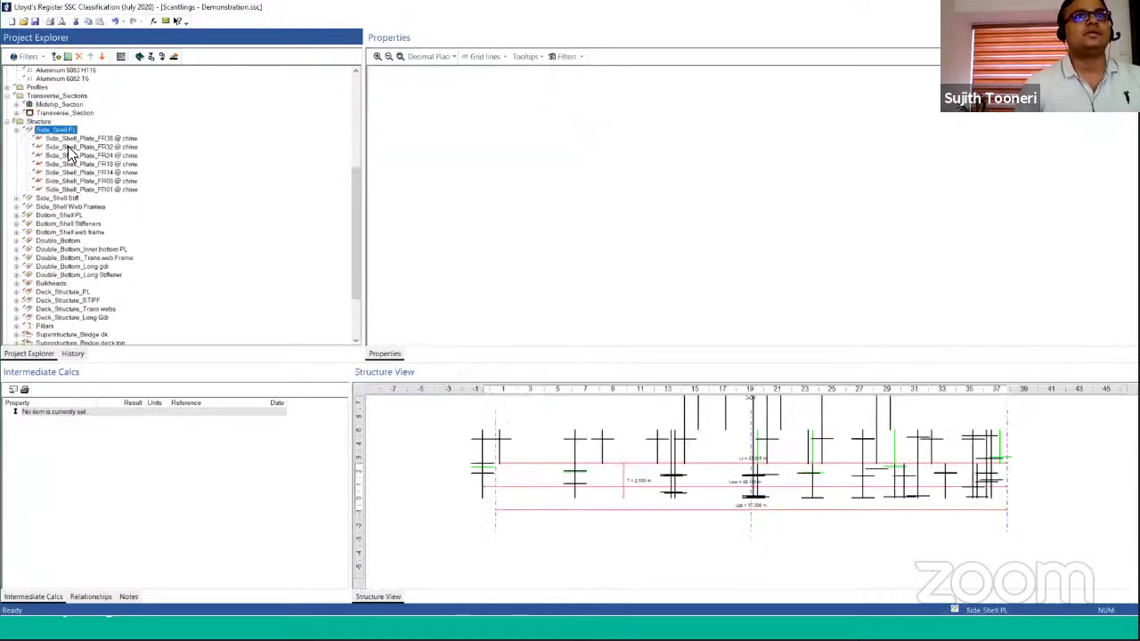
click(71, 140)
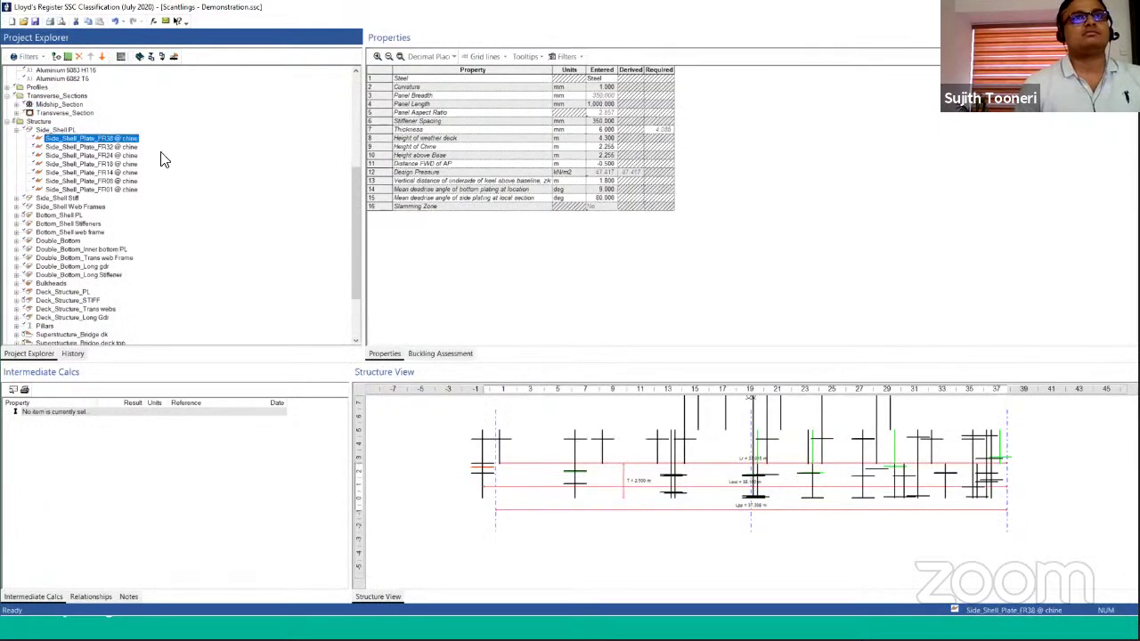
Step: Examine the plate's material and panel inputs, and show the intermediate calculations for its derived design pressure and required thickness
click(615, 79)
click(621, 94)
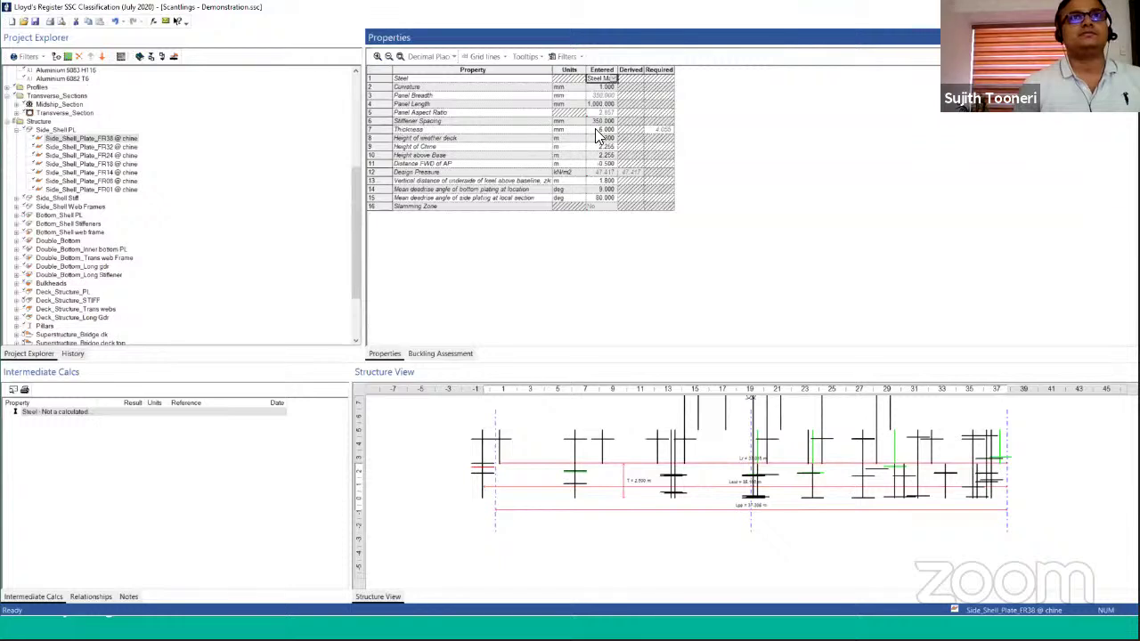
click(623, 104)
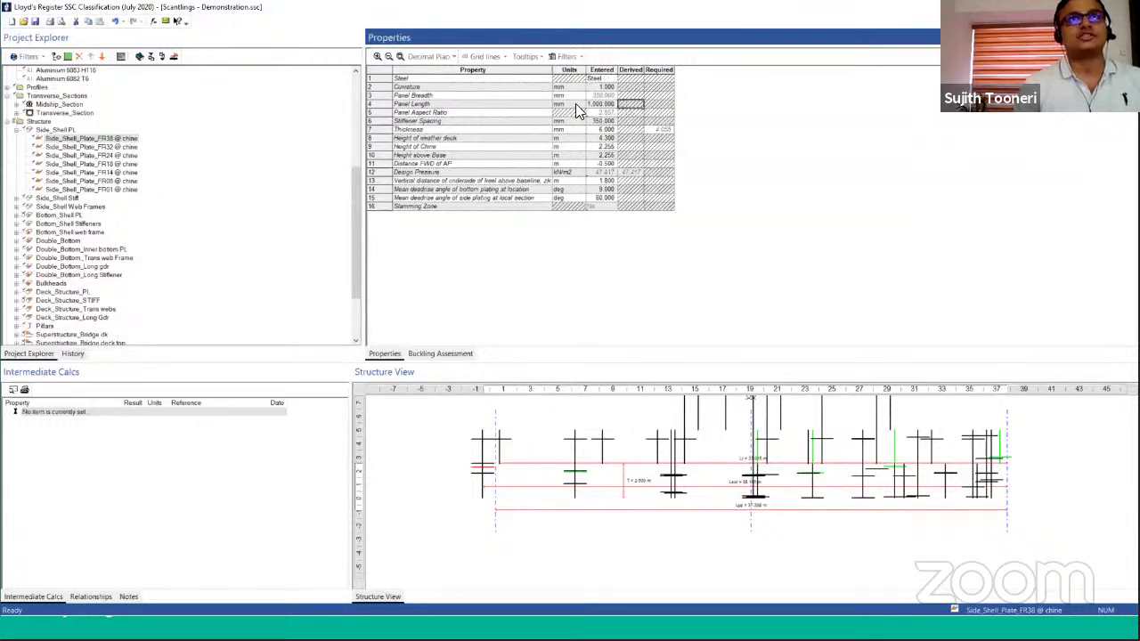
click(631, 171)
click(632, 189)
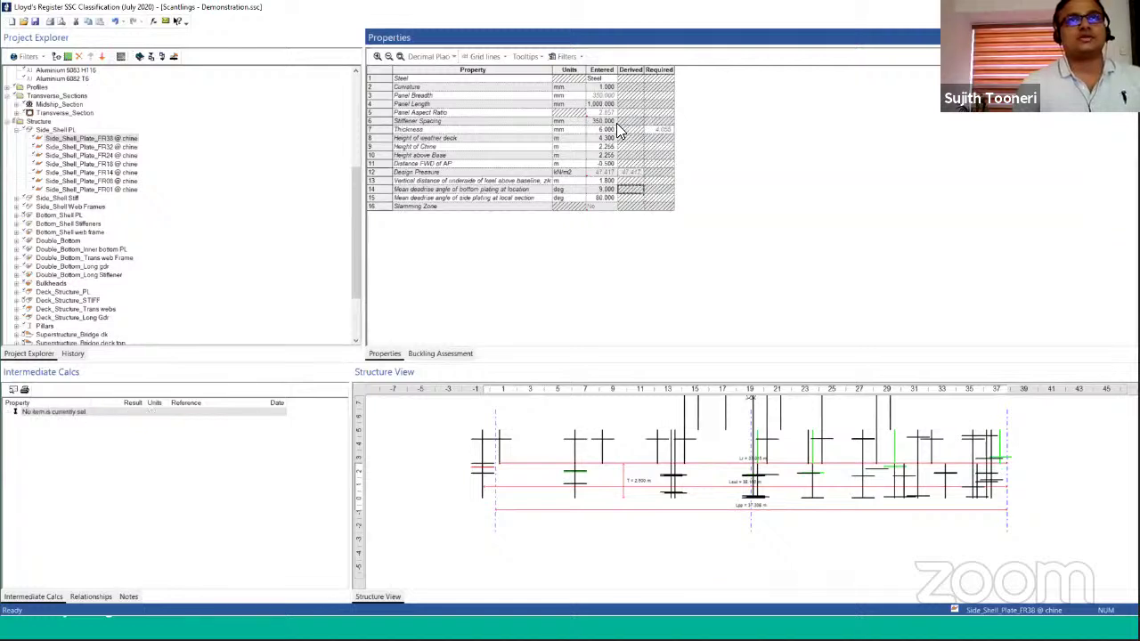
click(634, 172)
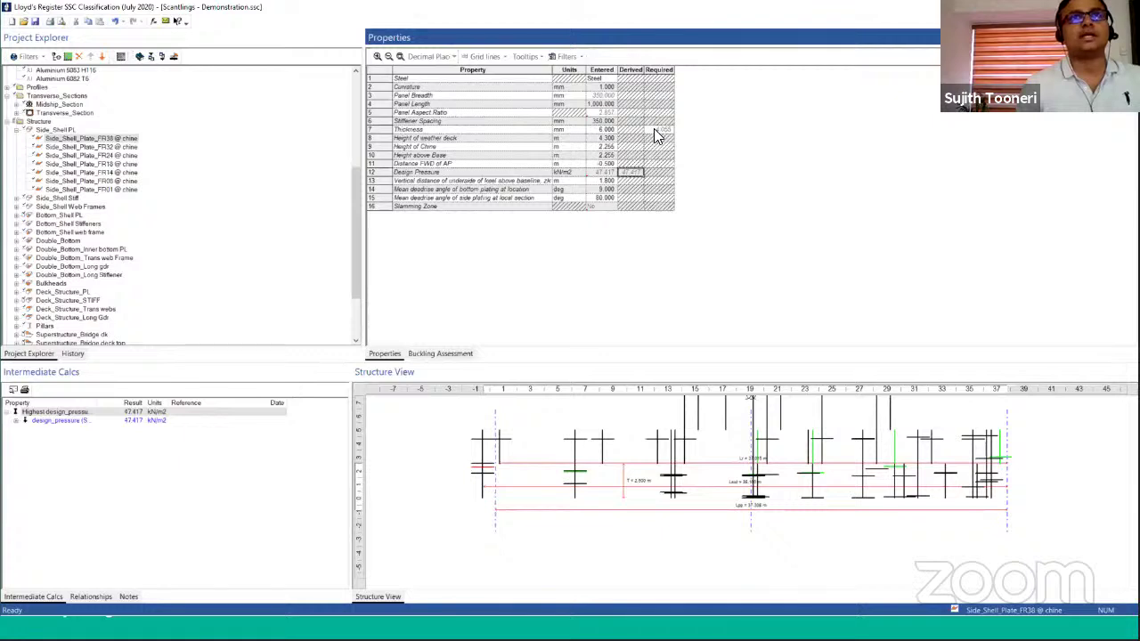
click(656, 130)
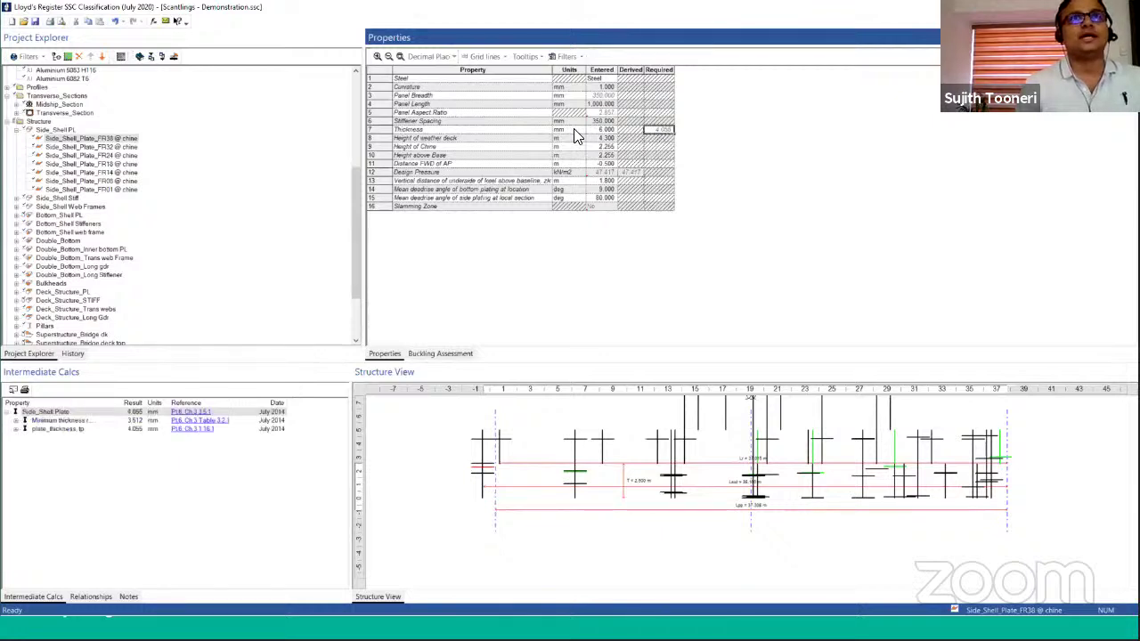